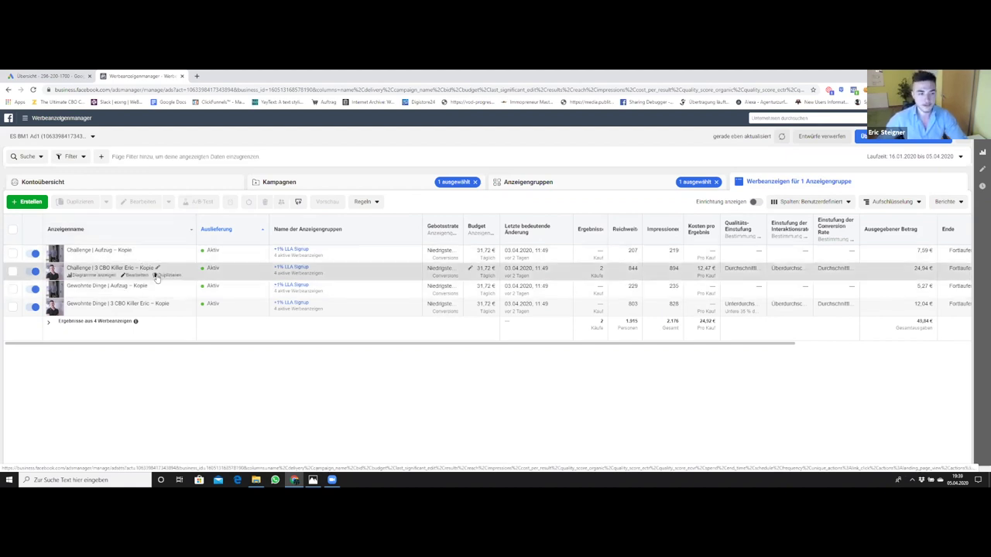
Preview the "Challenge | 3 CBO Killer" ad and open it as a Facebook post with comments
left_click(192, 268)
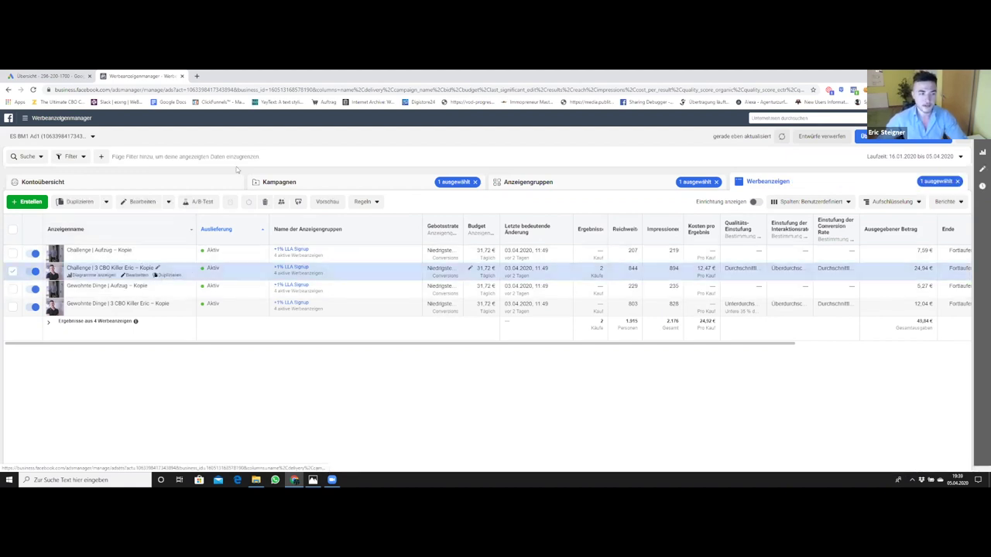
left_click(327, 202)
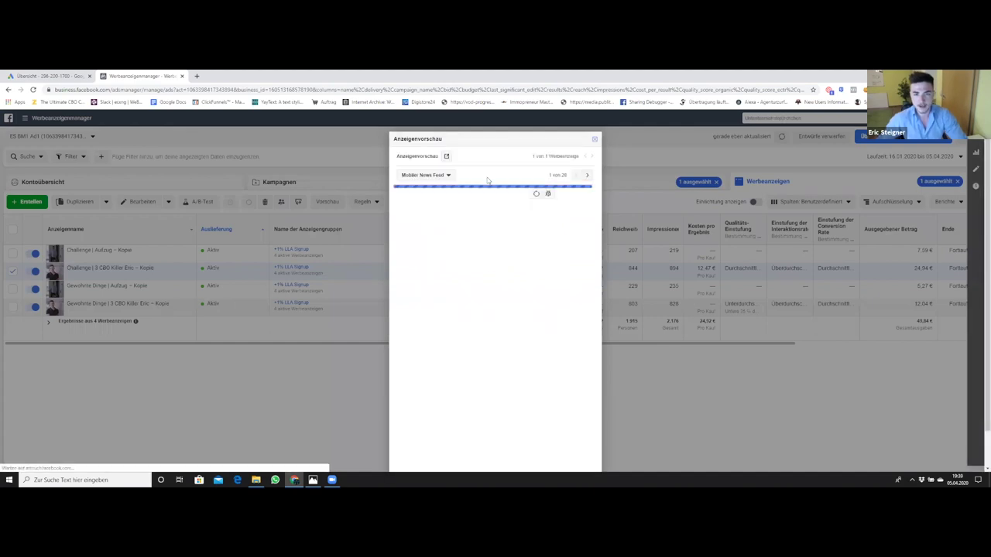
left_click(445, 156)
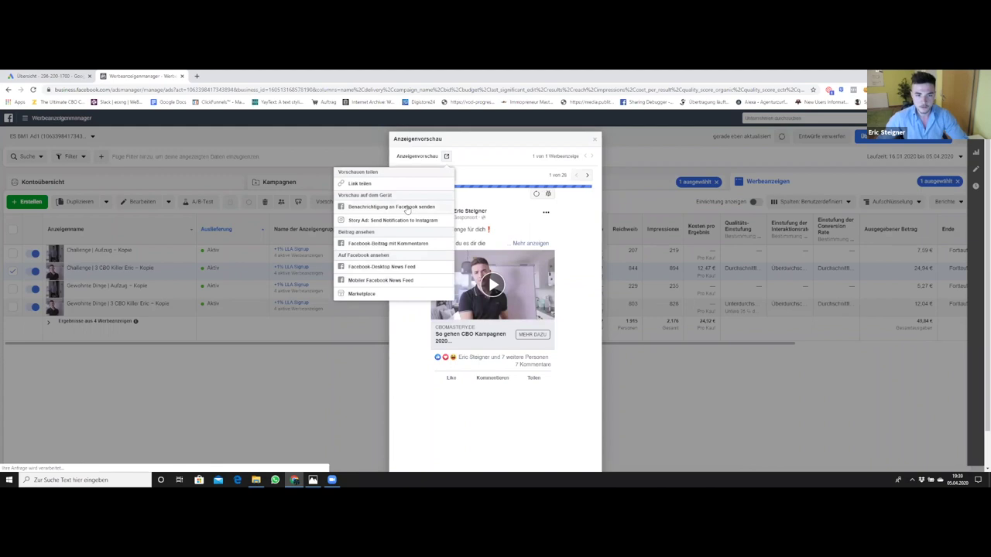
left_click(383, 267)
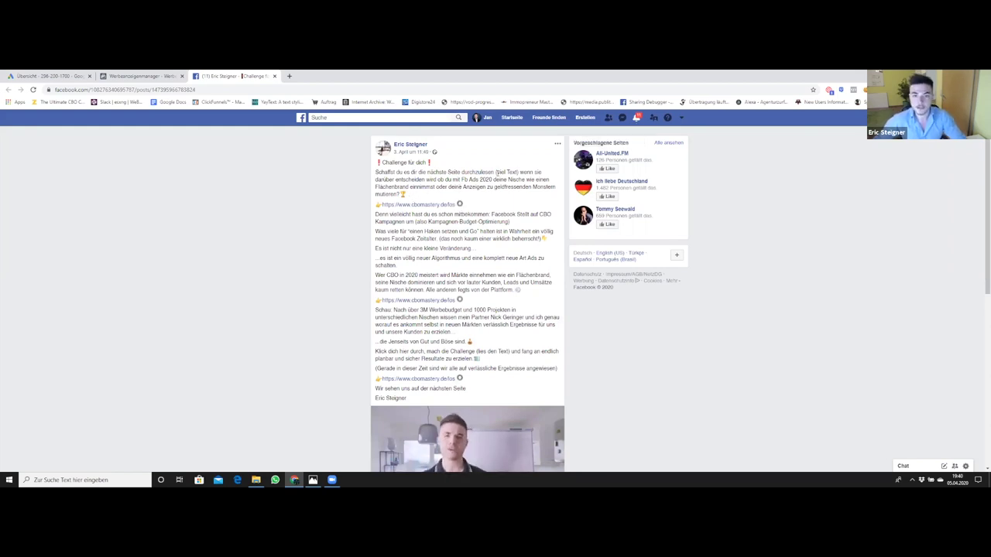
Examine the ad post's text, video, link headline and comments, highlighting key phrases in the copy
left_click_drag(498, 173, 519, 173)
left_click(507, 180)
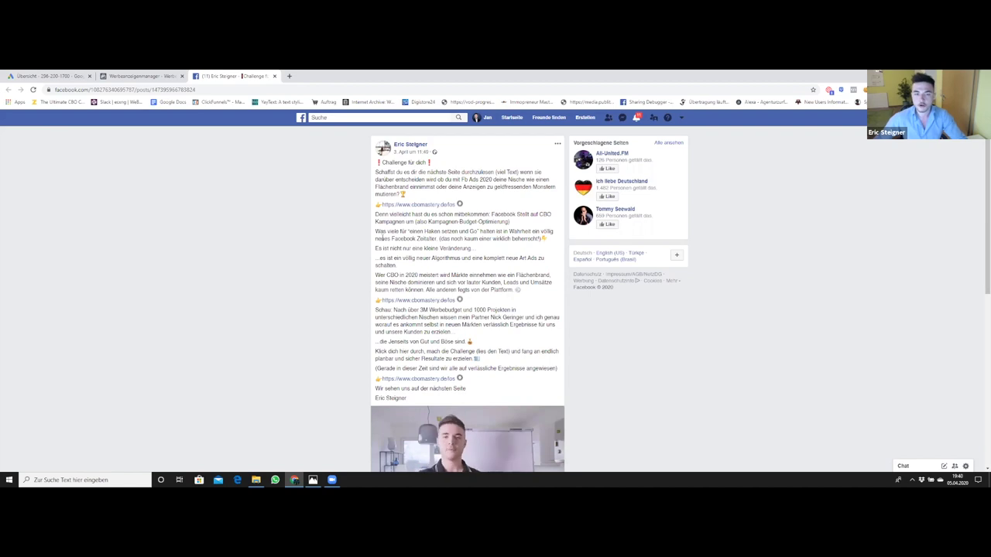
left_click_drag(400, 258, 504, 260)
left_click(519, 274)
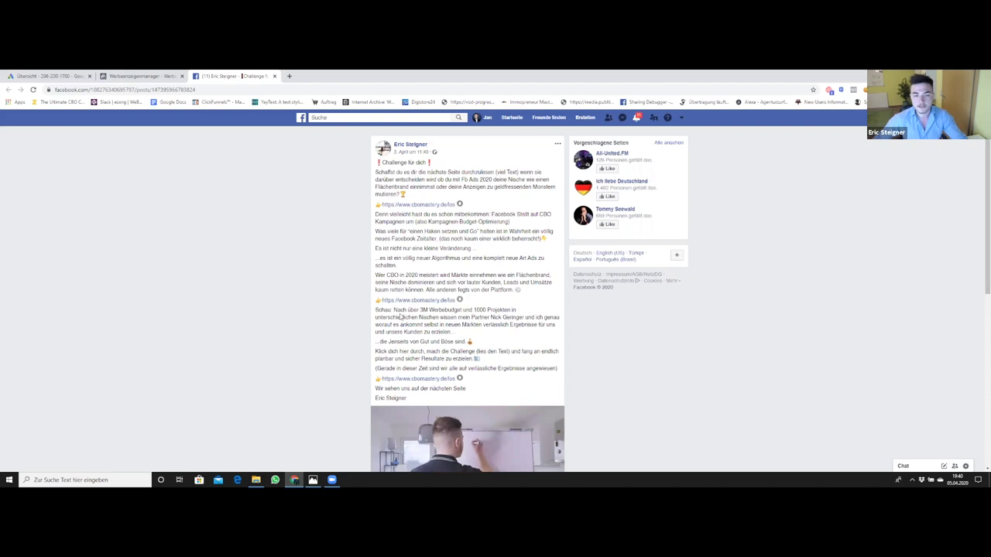
left_click_drag(404, 310, 466, 310)
left_click(447, 310)
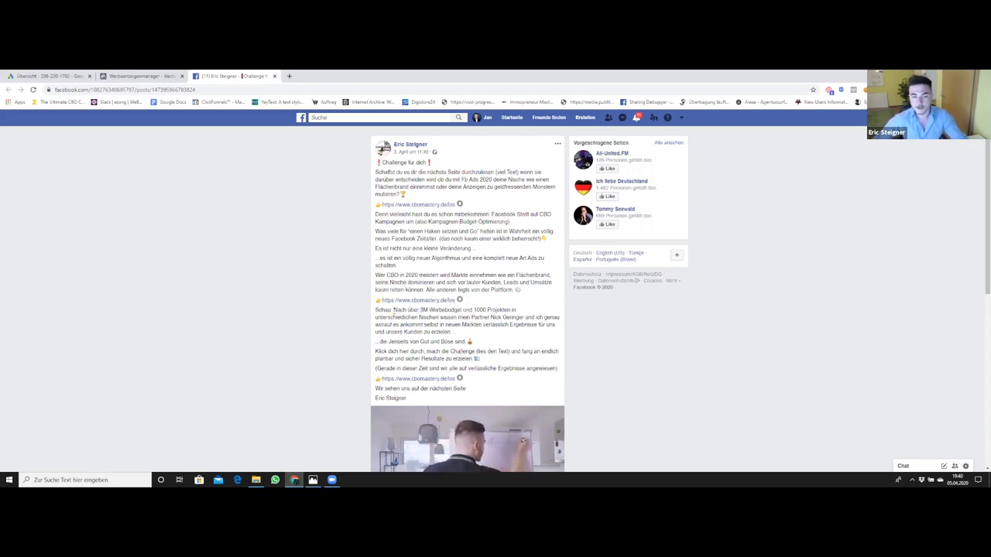
left_click_drag(395, 310, 428, 310)
left_click(428, 310)
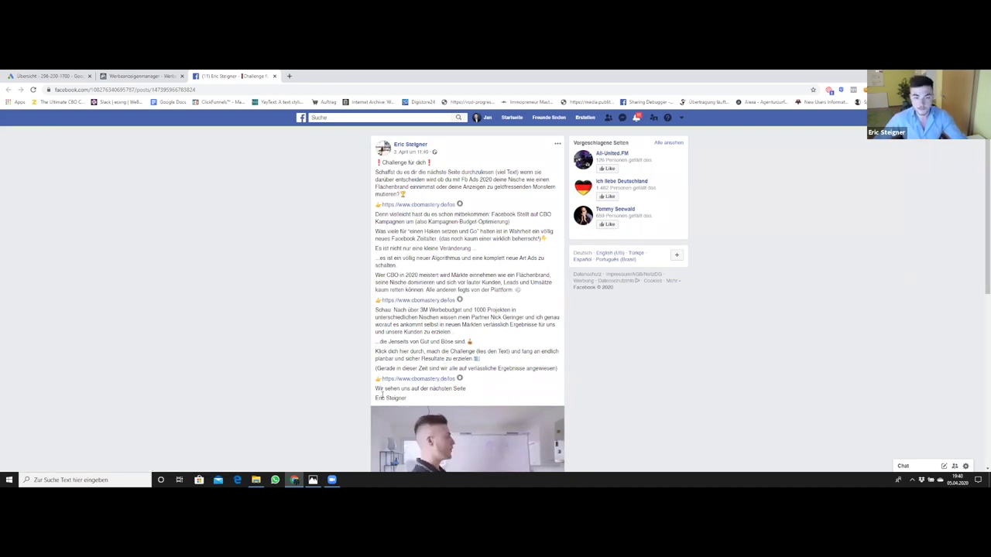
scroll(382, 396, "down", 3)
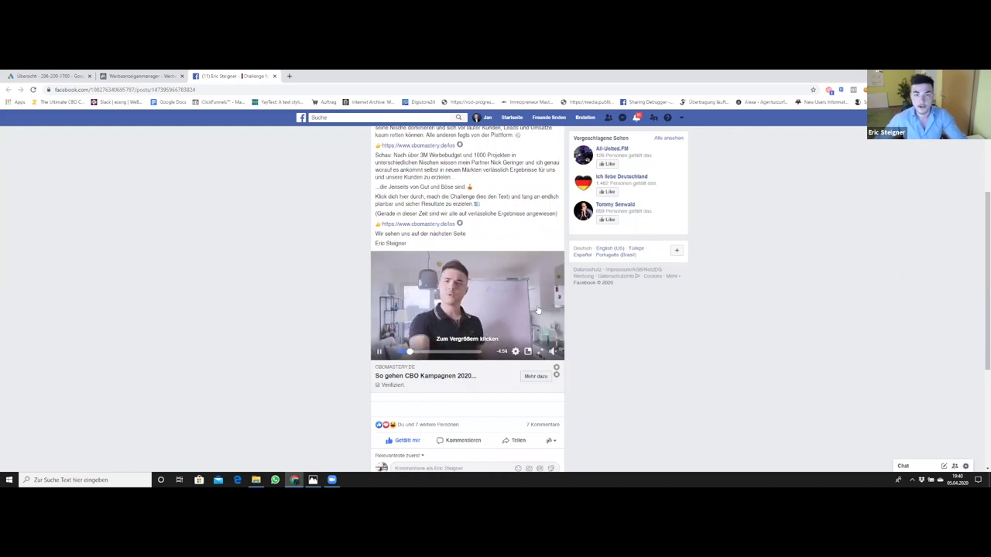
scroll(499, 338, "down", 3)
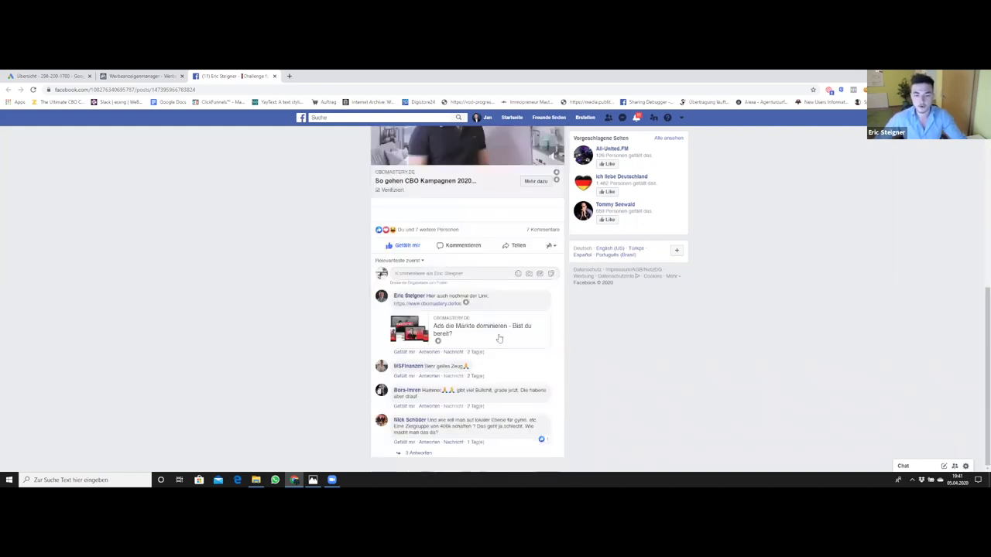
scroll(456, 419, "up", 5)
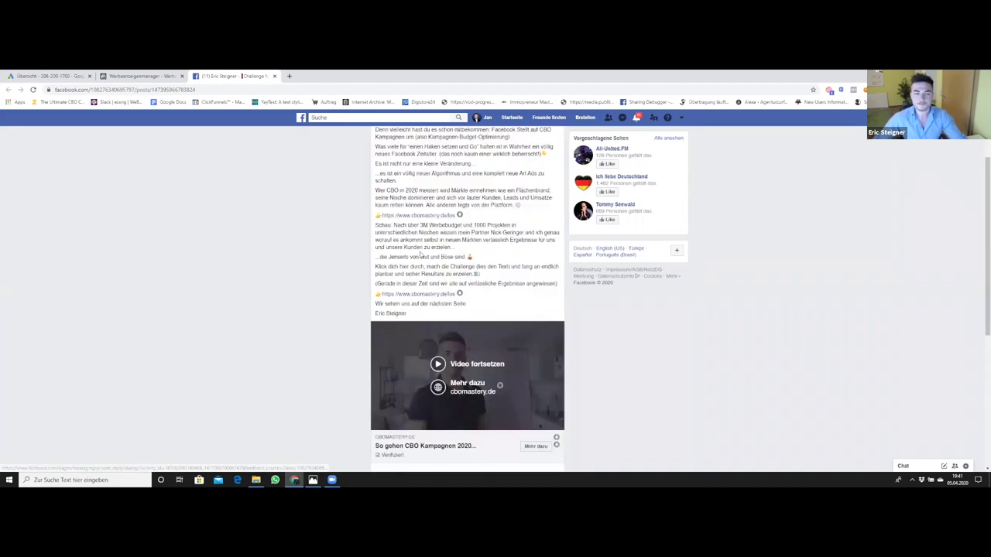
Return to the Ads Manager, close the ad preview and go back through the ad groups to the campaign list
key("ctrl+shift+Tab")
key("Escape")
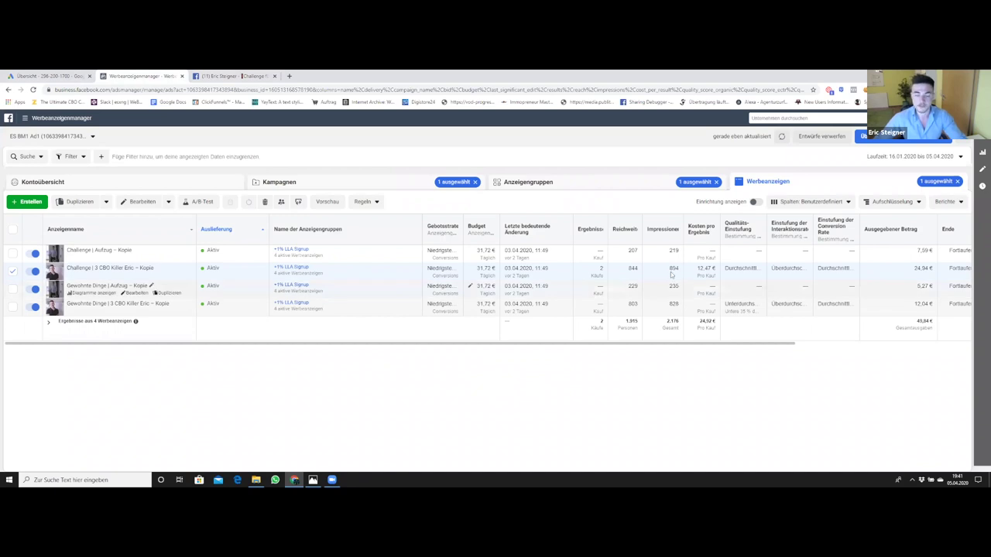
left_click(585, 187)
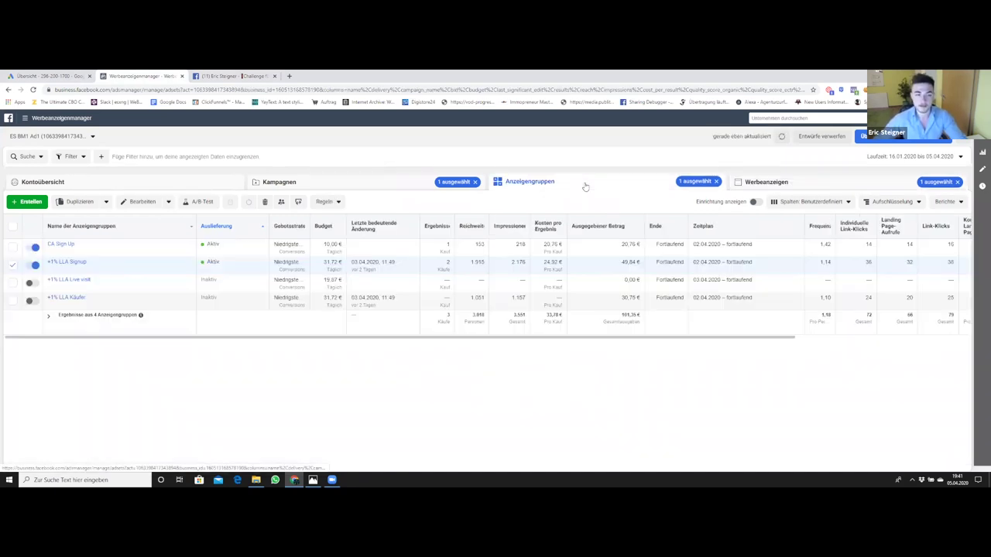
left_click(387, 183)
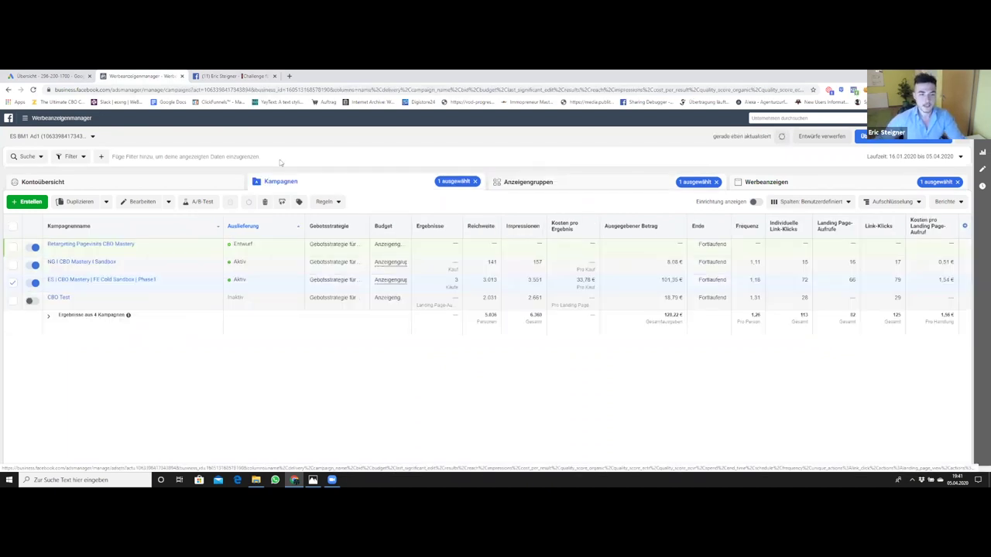
Create a new campaign with the Traffic objective and continue to its ad group settings
left_click(40, 201)
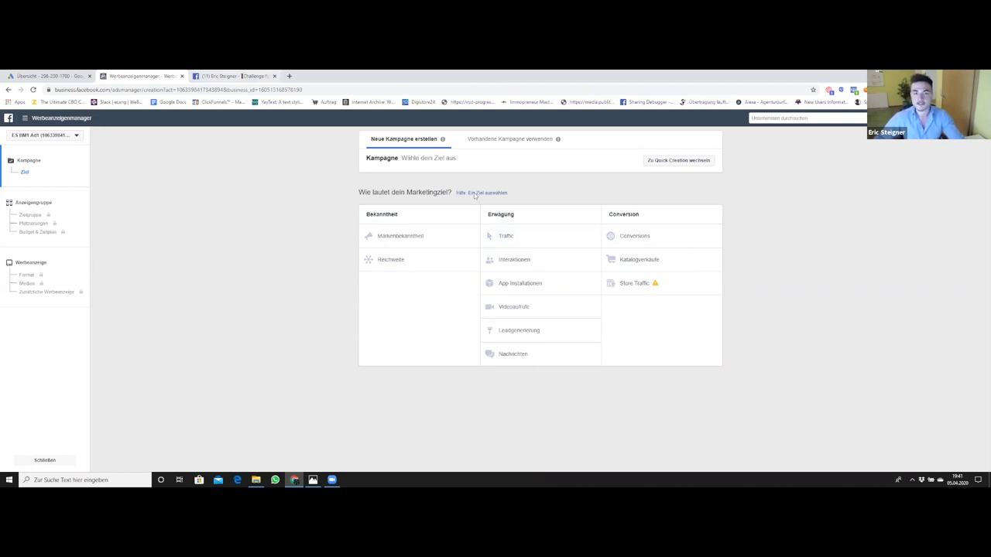
key("ctrl+Tab")
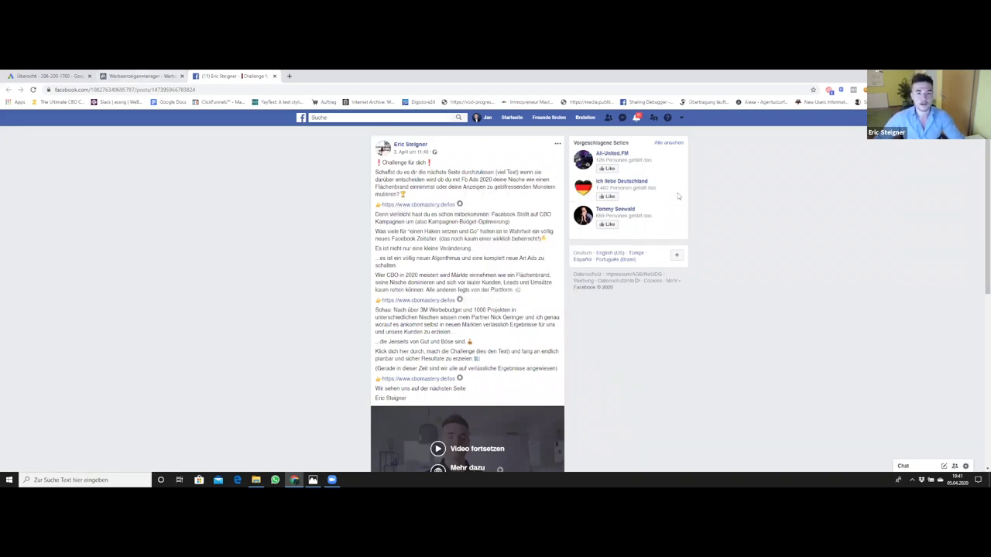
left_click(139, 76)
left_click(519, 242)
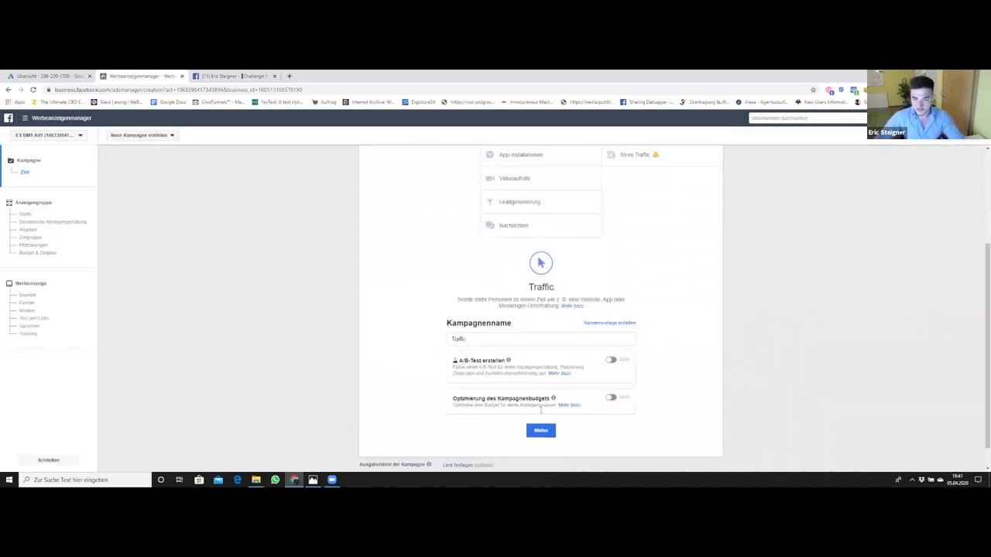
left_click(540, 430)
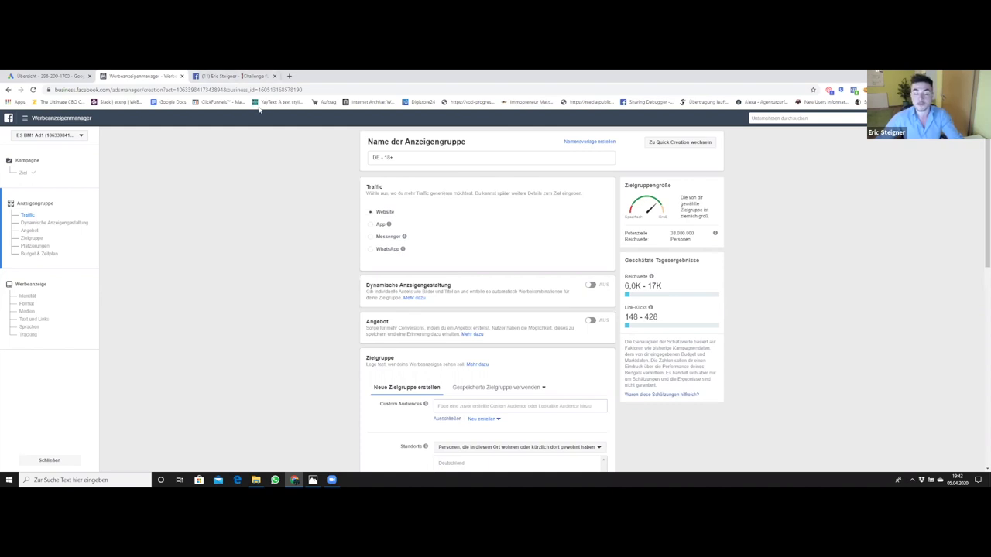
left_click(242, 76)
left_click(124, 77)
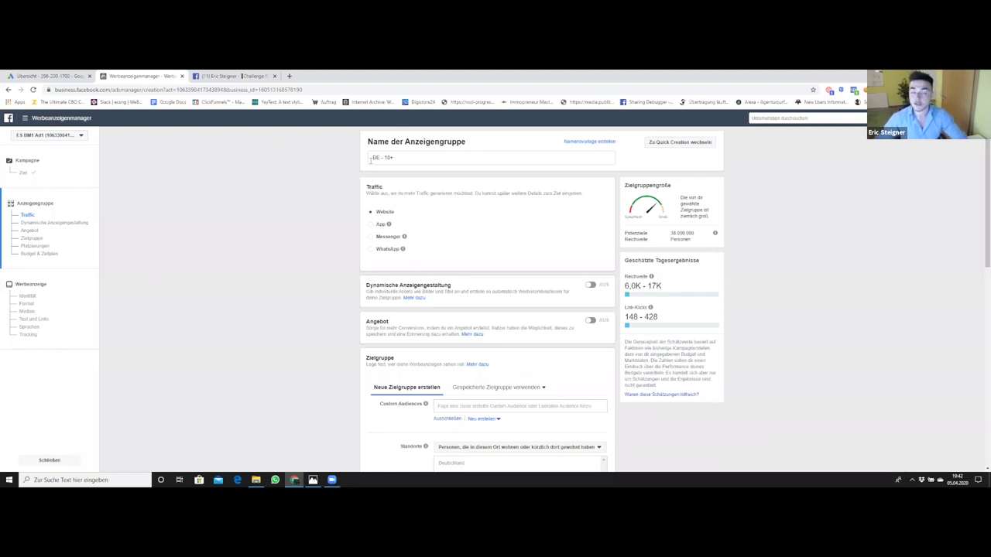
Restrict the new audience's location targeting to "Personen, die in diesem Ort wohnen"
scroll(371, 161, "down", 1)
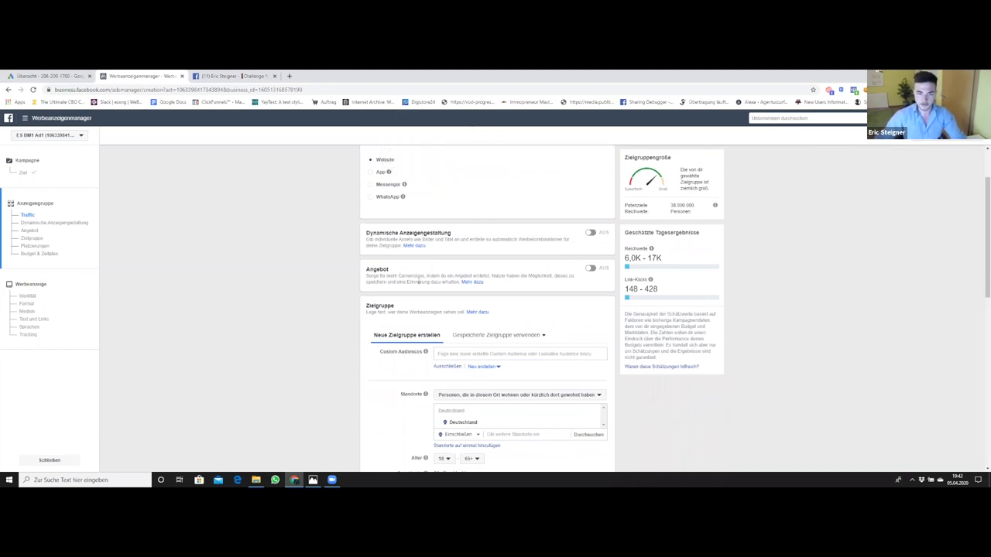
scroll(408, 252, "down", 2)
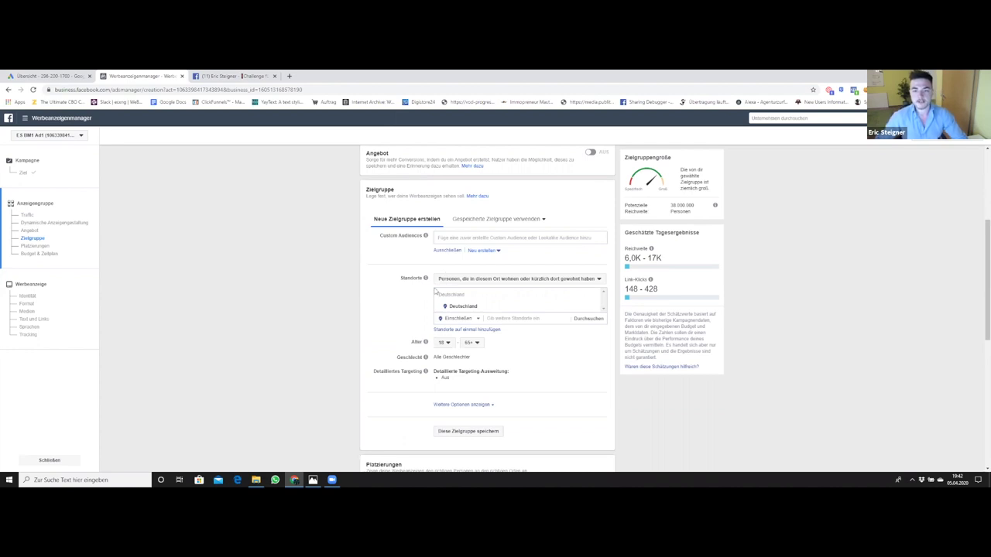
left_click(471, 280)
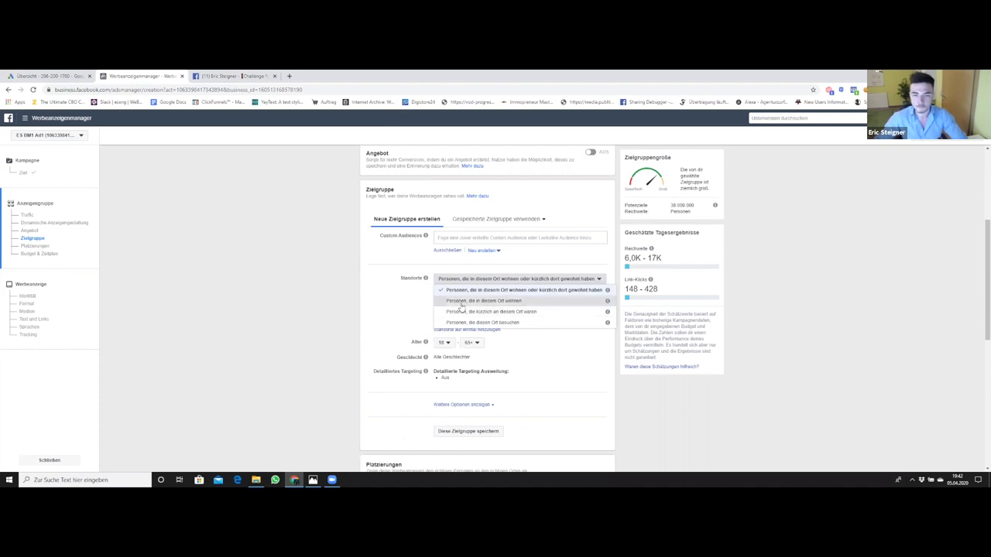
left_click(461, 302)
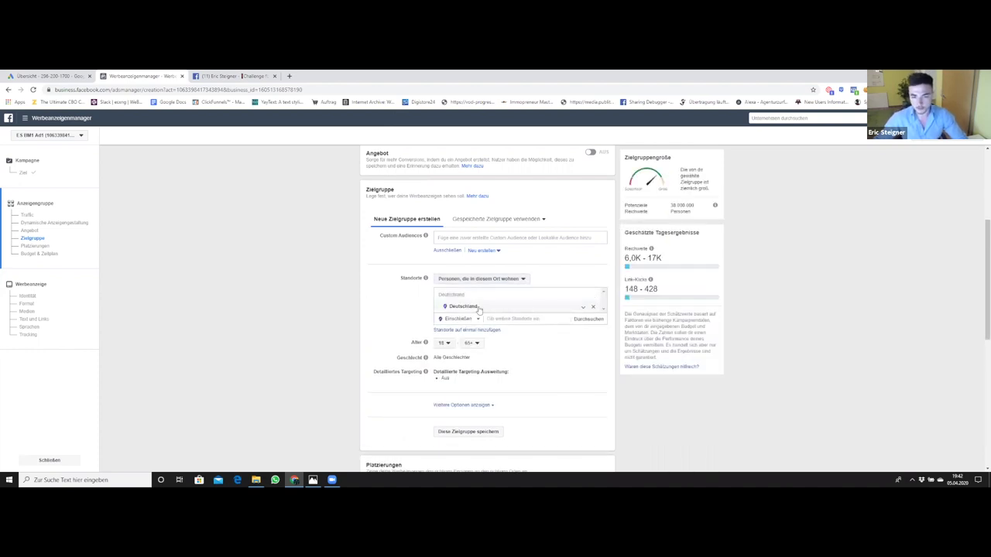
Add Österreich and Schweiz to the audience's included locations
left_click(510, 317)
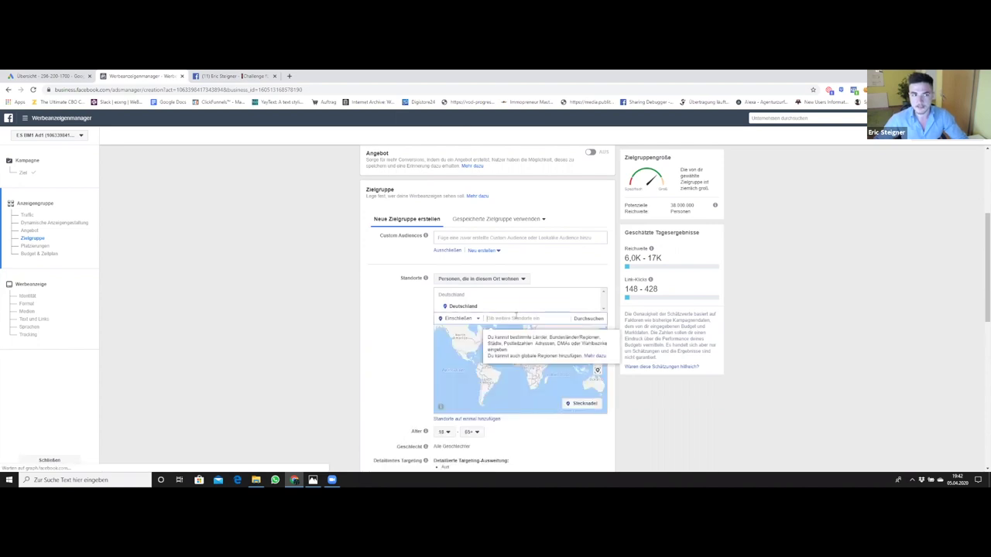
type("86")
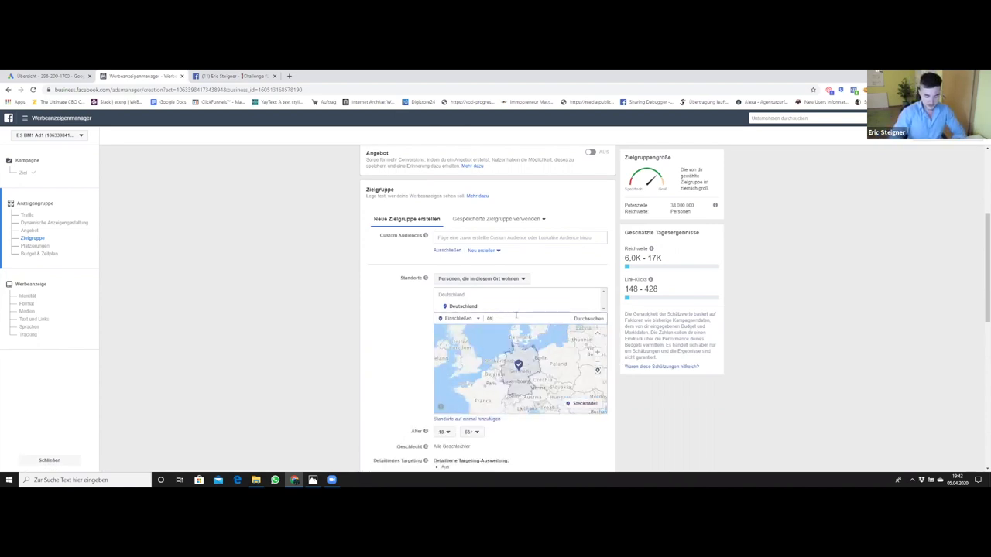
type("terr")
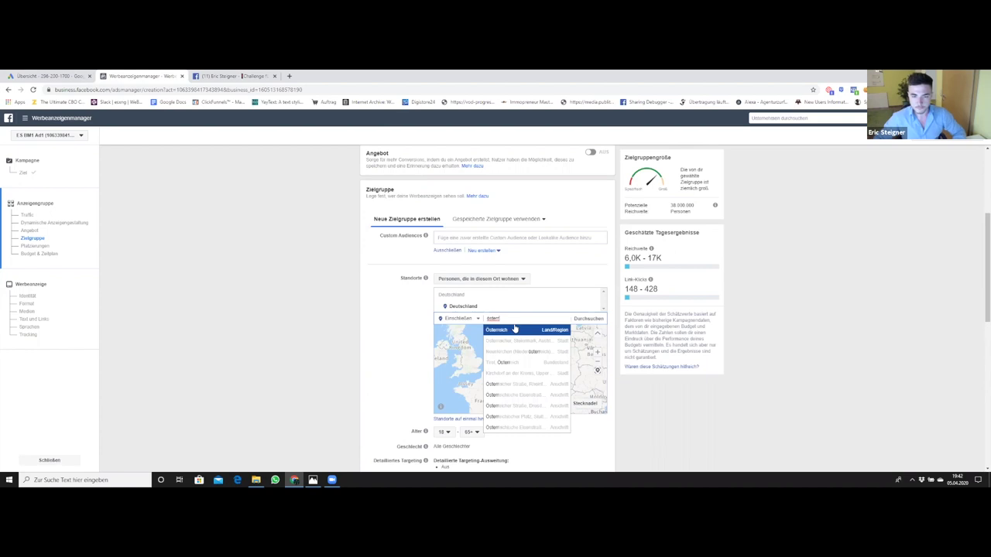
left_click(489, 331)
type("schwei")
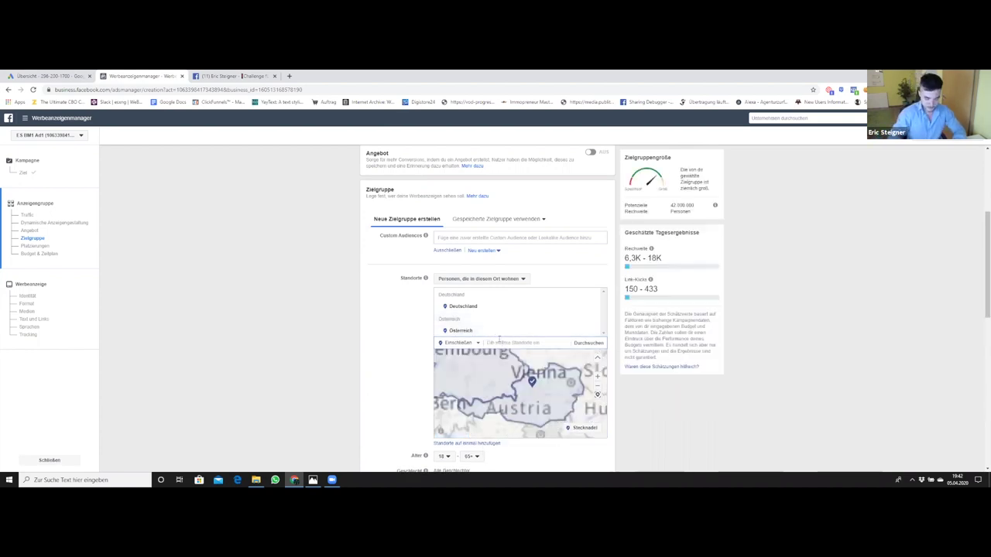
type("z")
key("Return")
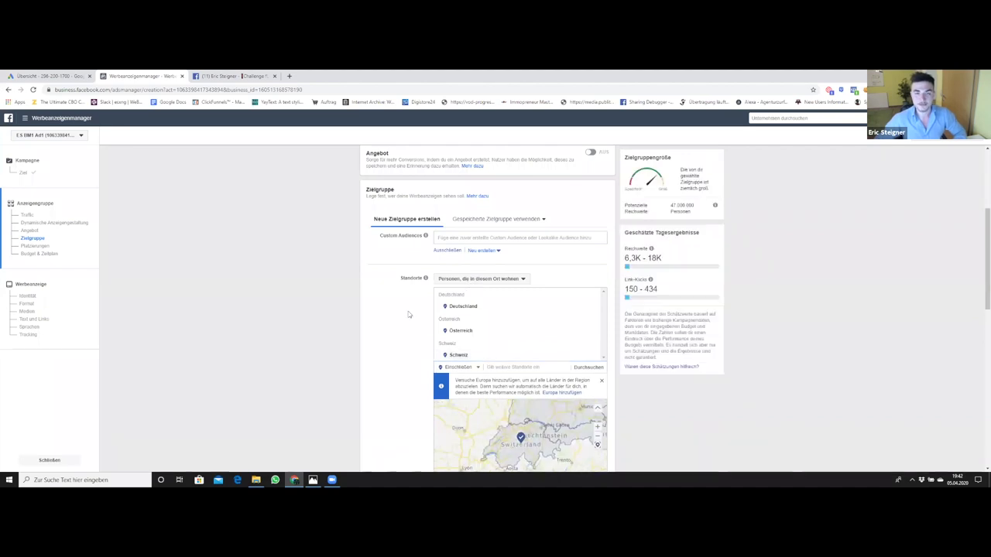
Set the audience's age range to 20–45
scroll(418, 292, "down", 3)
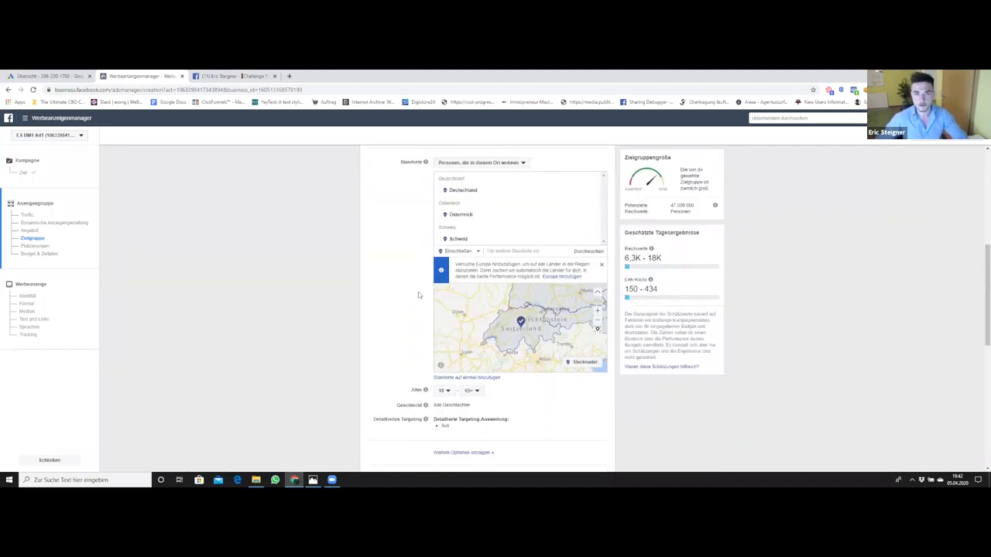
scroll(414, 282, "down", 2)
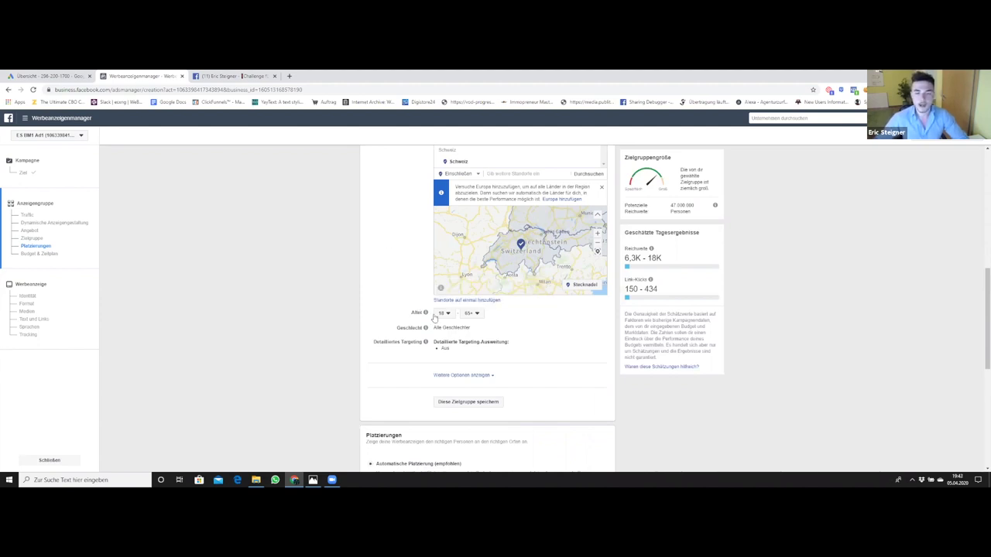
left_click(442, 313)
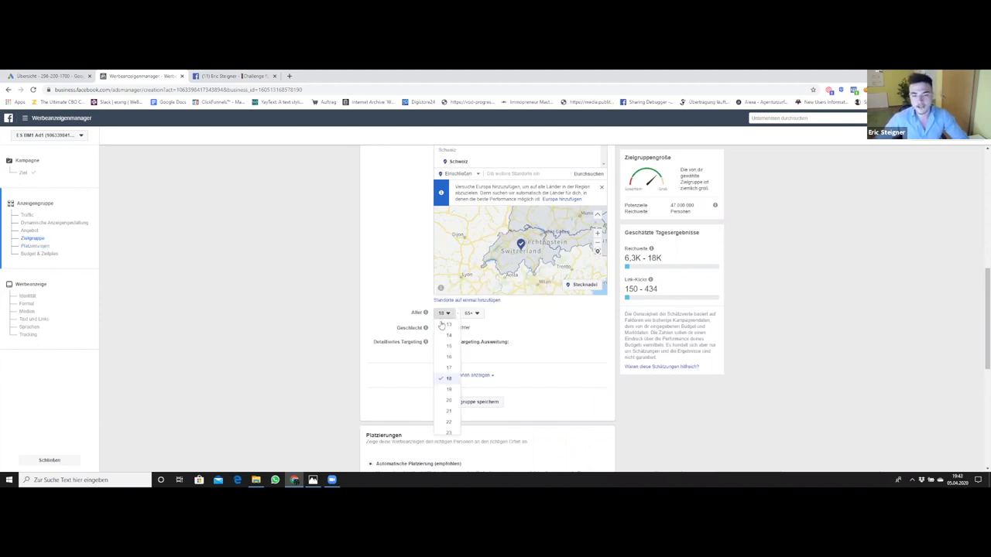
left_click(449, 401)
left_click(474, 314)
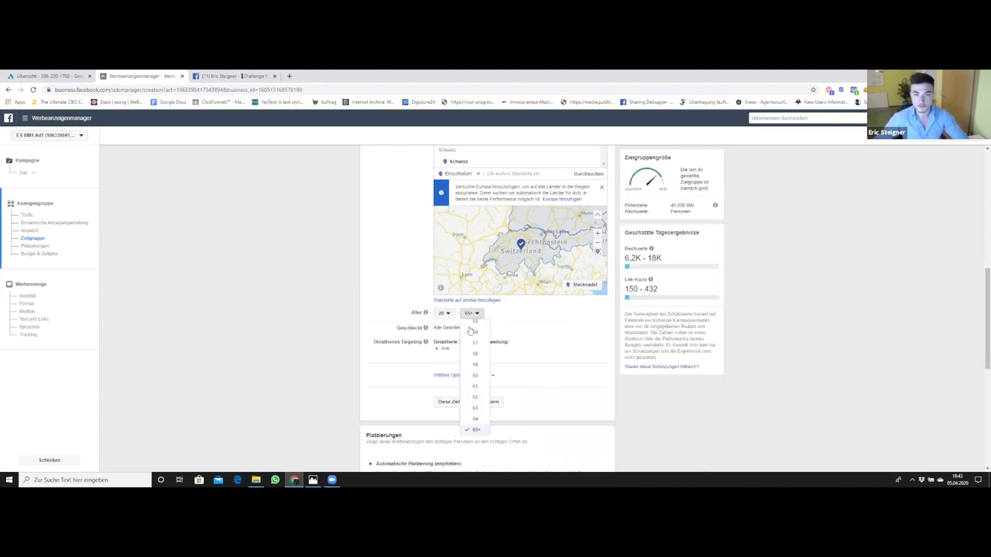
scroll(477, 384, "up", 5)
left_click(475, 367)
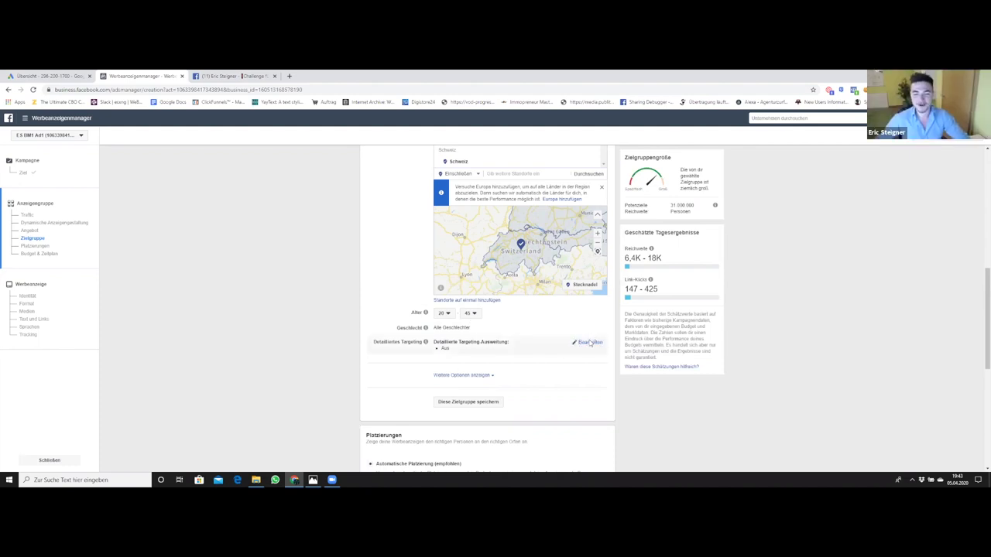
Add the interest Online-Werbung to the audience's detailed targeting
left_click(590, 342)
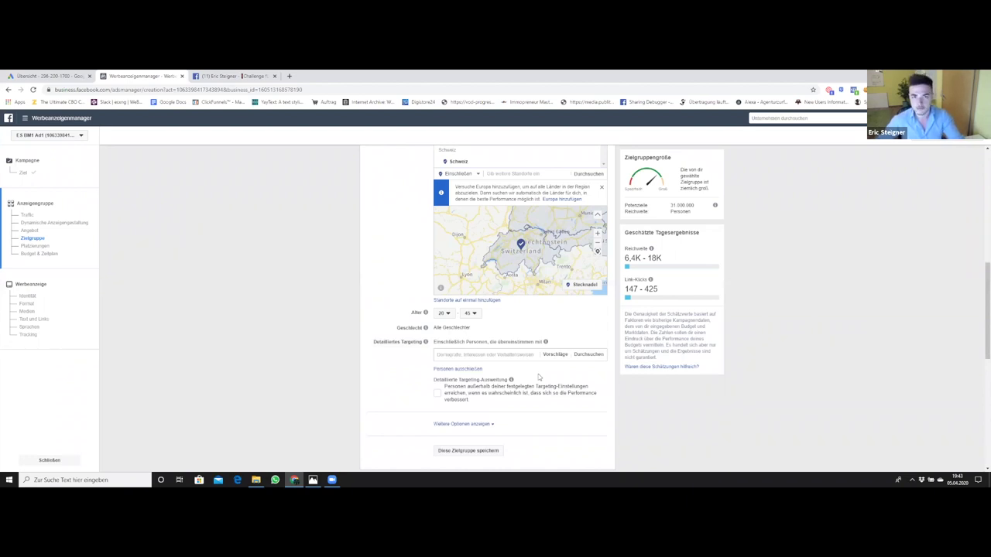
scroll(512, 378, "down", 1)
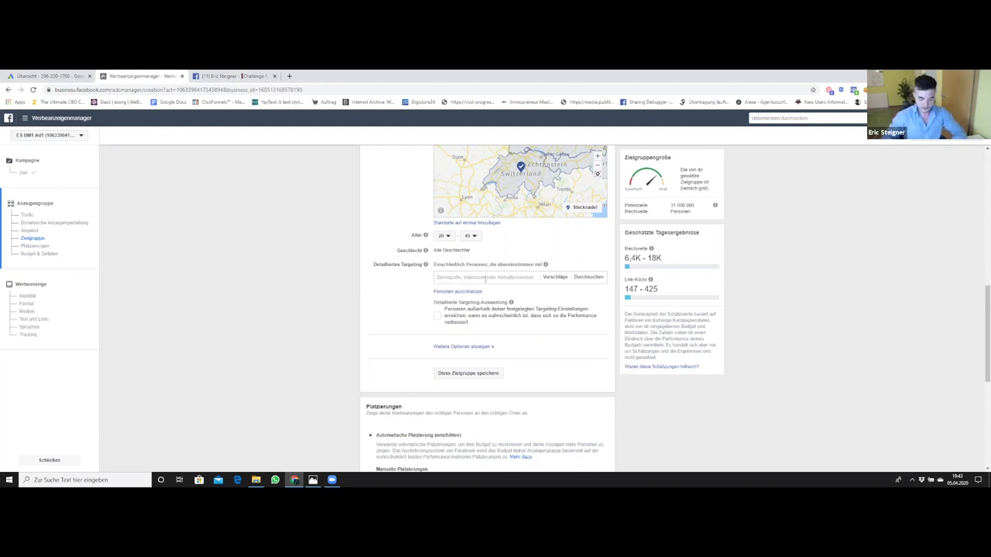
left_click(485, 278)
type("Online")
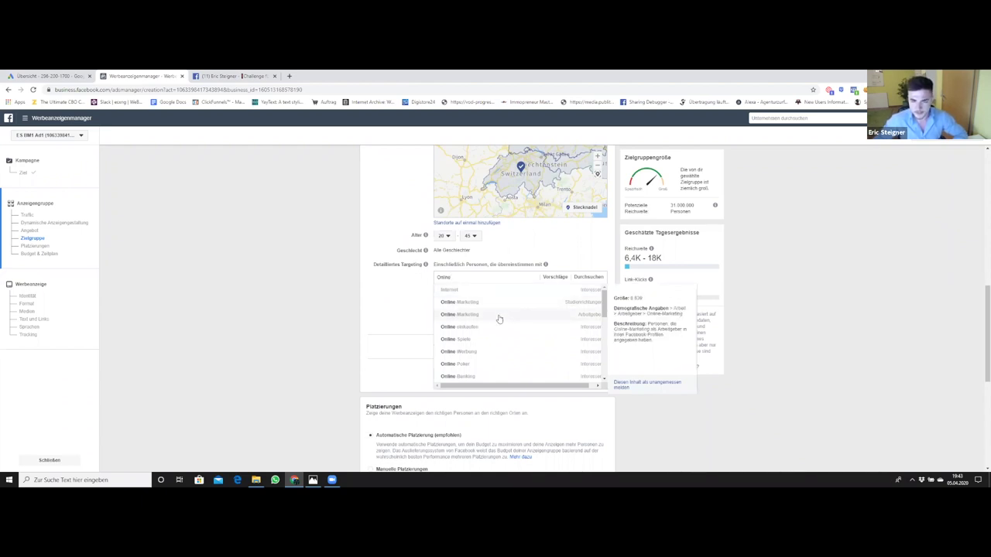
left_click(464, 352)
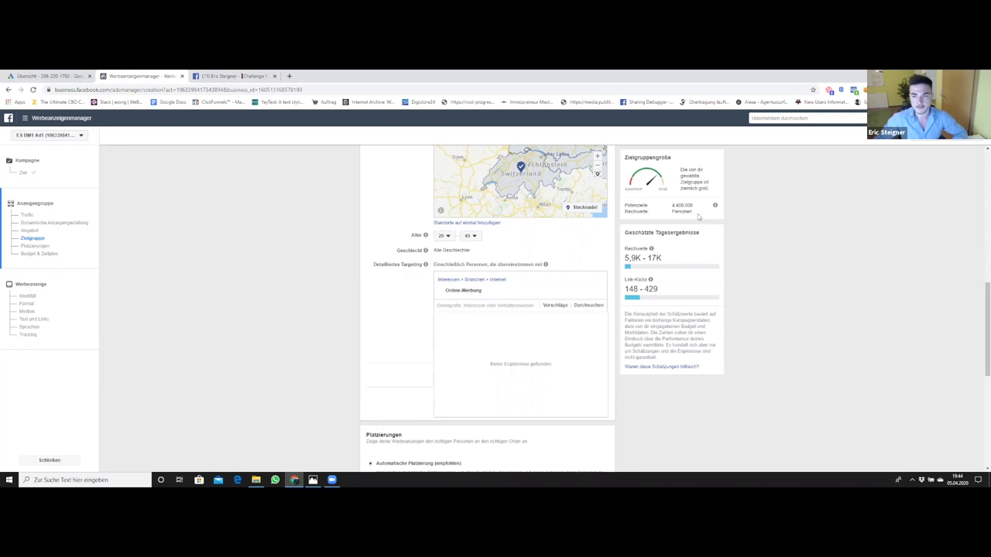
left_click(396, 285)
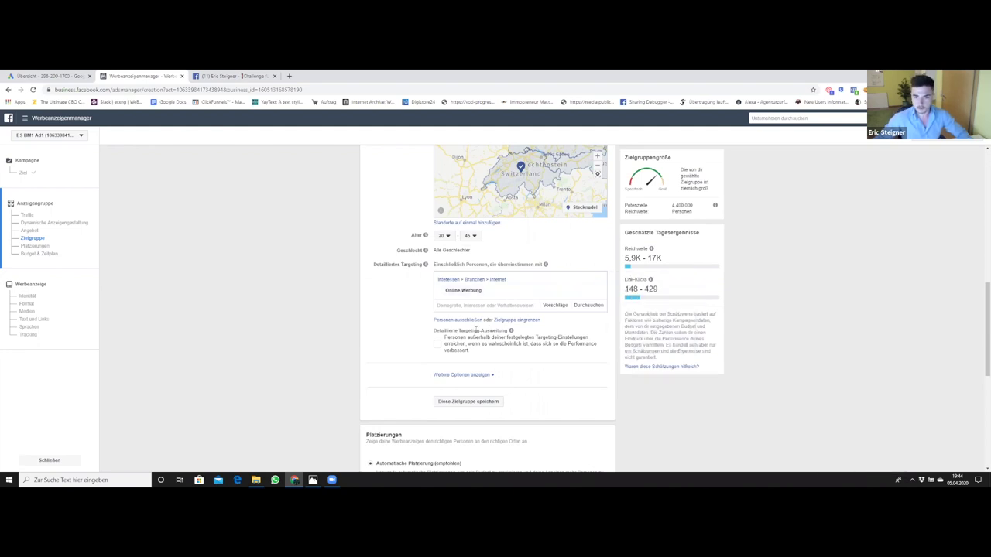
Narrow the audience so that people must also match the interest Affiliate-Marketing
left_click(522, 321)
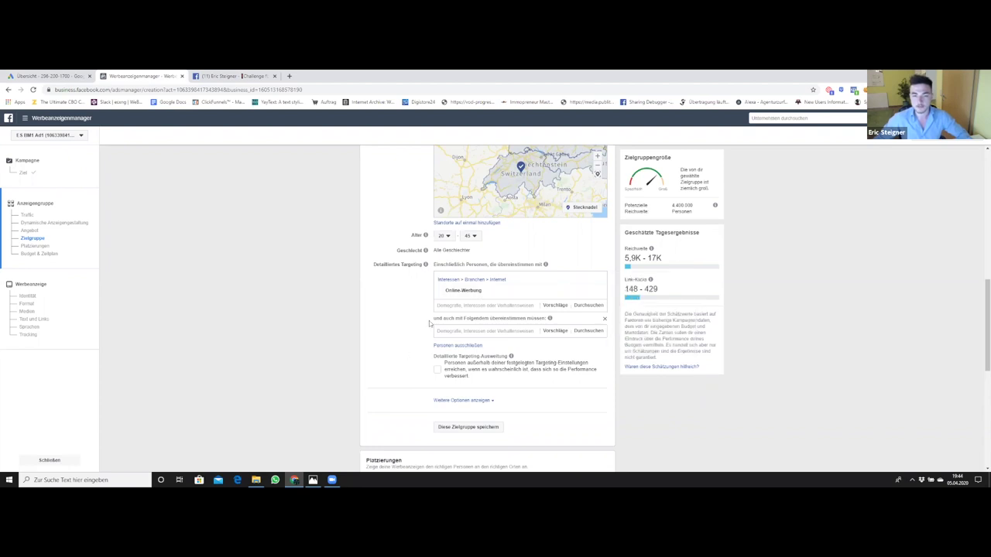
mouse_move(480, 291)
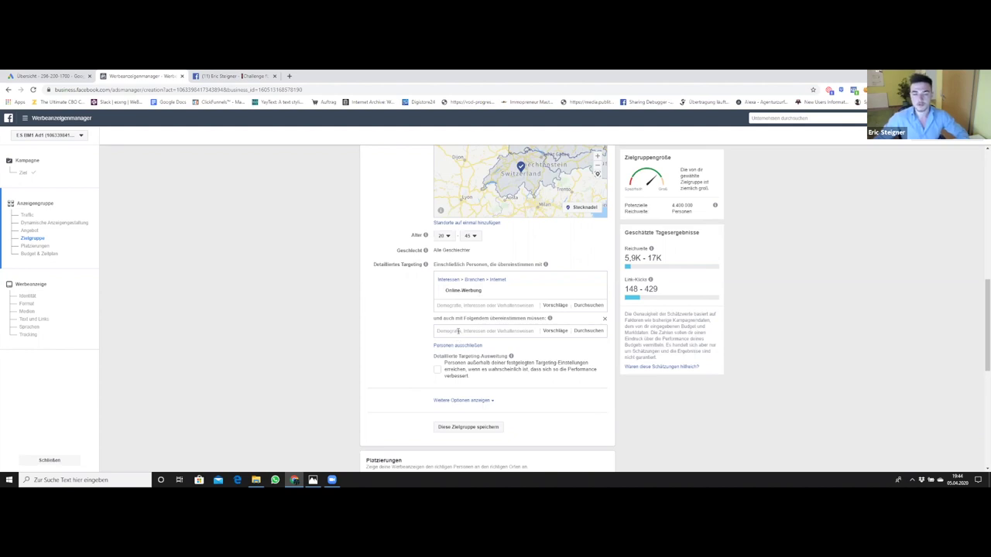
type("affilia")
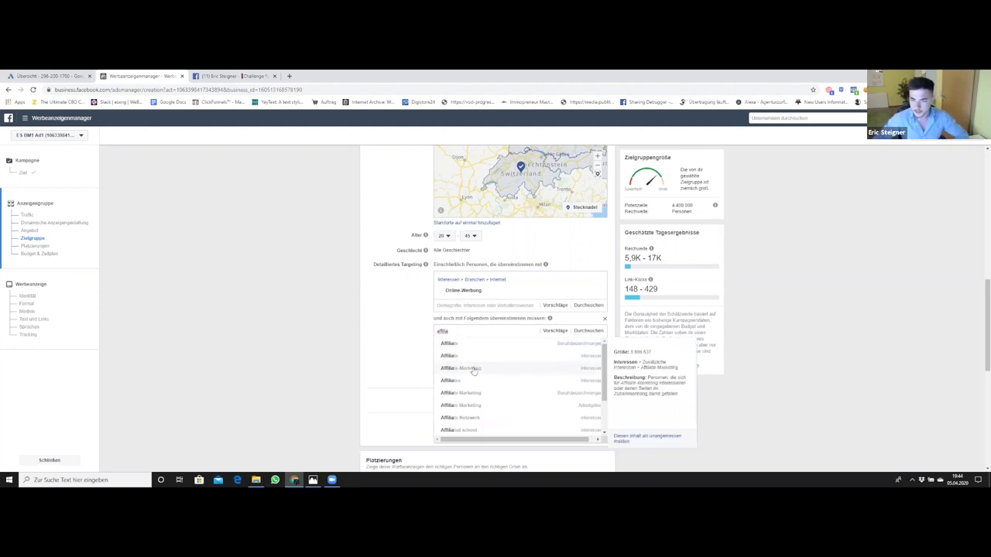
left_click(461, 368)
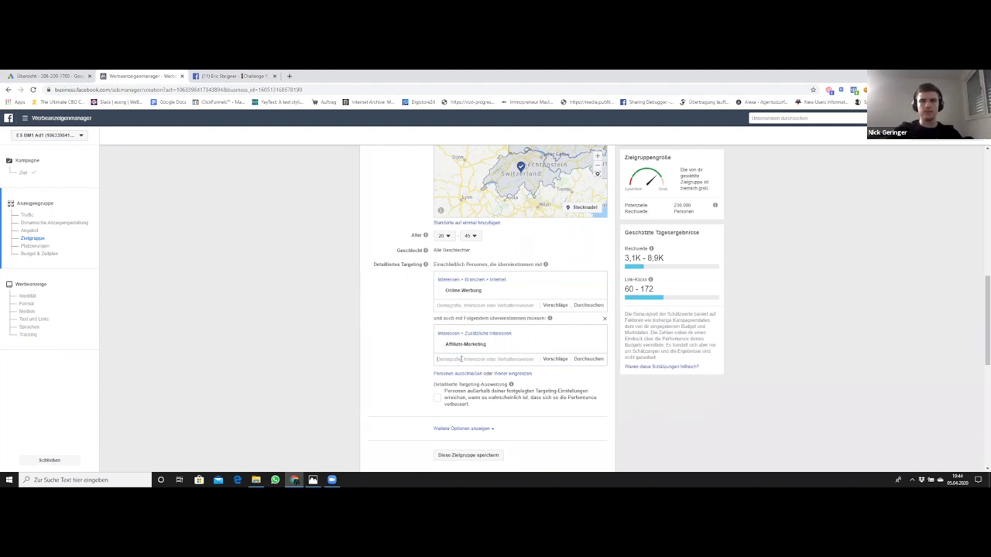
left_click(554, 360)
mouse_move(498, 344)
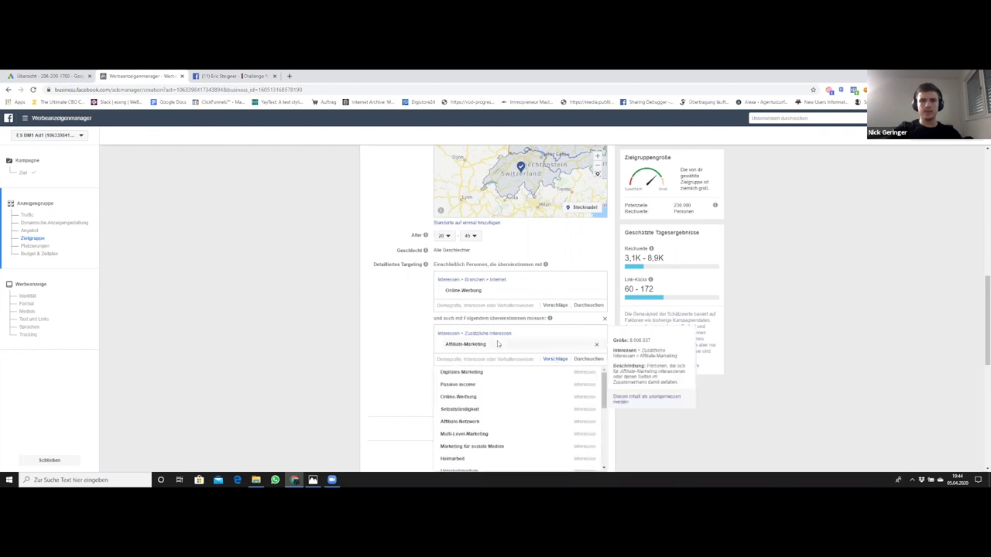
left_click(283, 356)
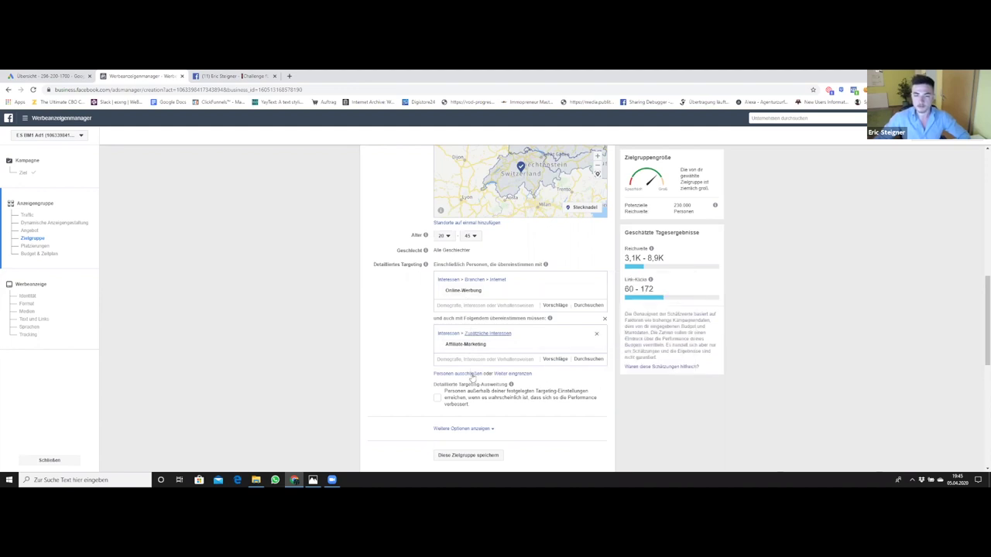
Browse the suggested interests for the narrowing criteria and add Heimarbeit alongside Affiliate-Marketing
left_click(556, 360)
scroll(542, 436, "down", 5)
scroll(538, 422, "up", 5)
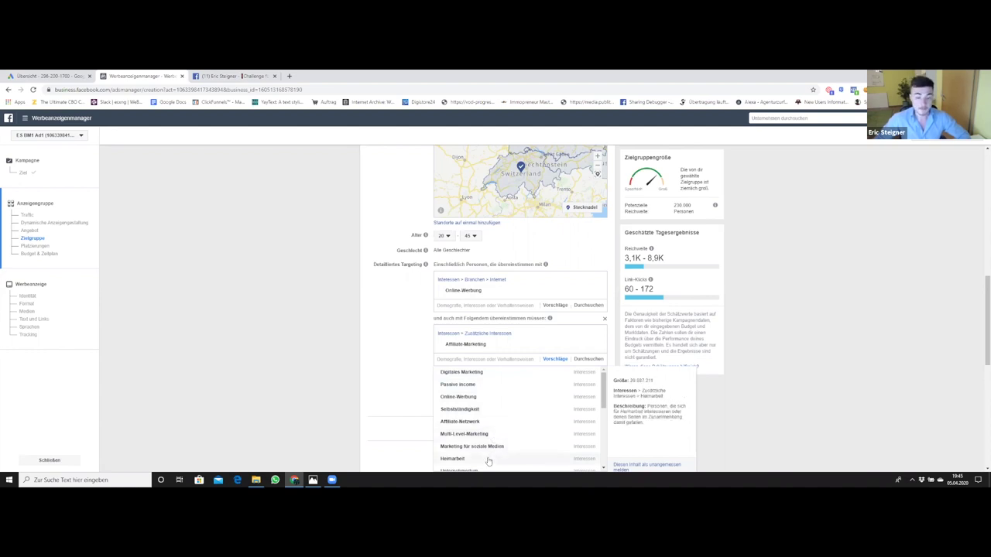
scroll(484, 458, "down", 1)
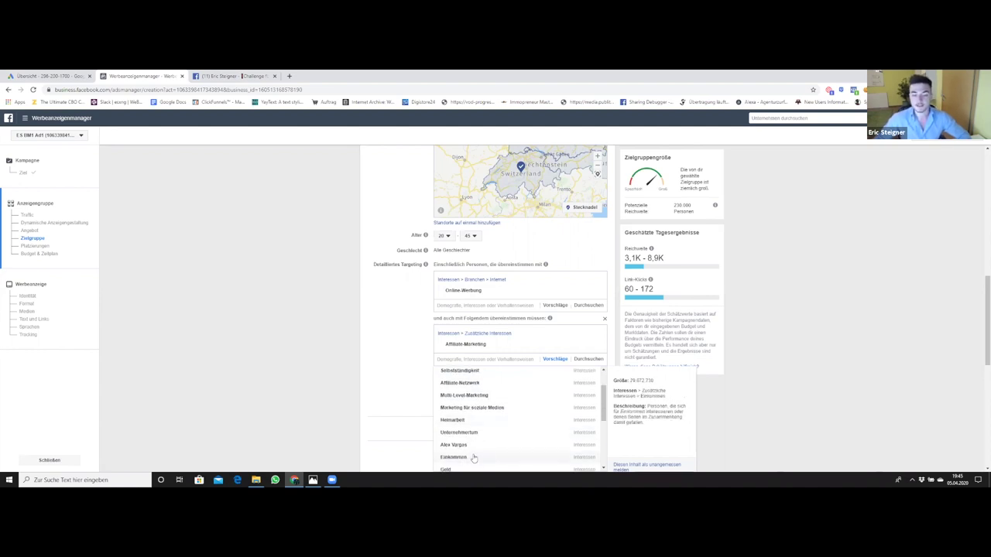
scroll(475, 403, "up", 1)
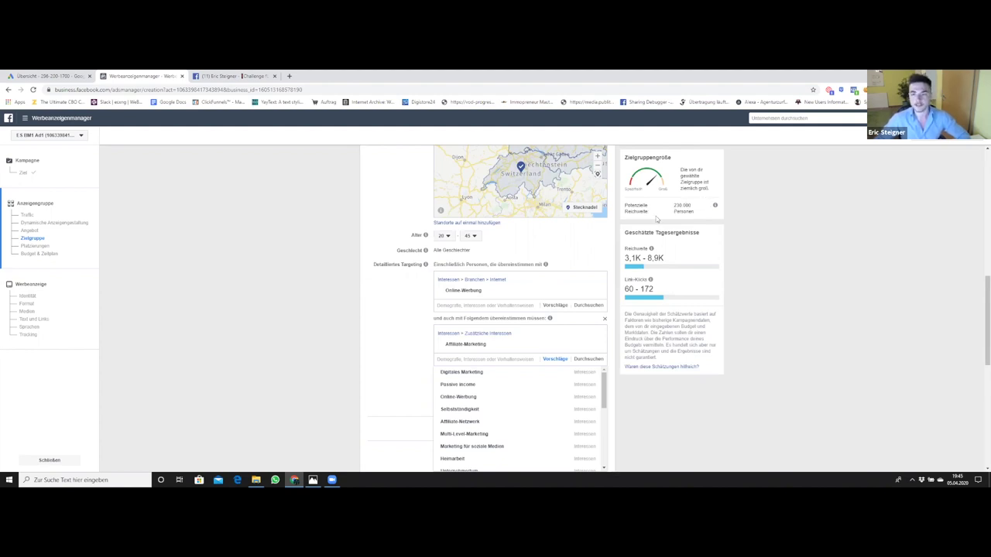
mouse_move(443, 386)
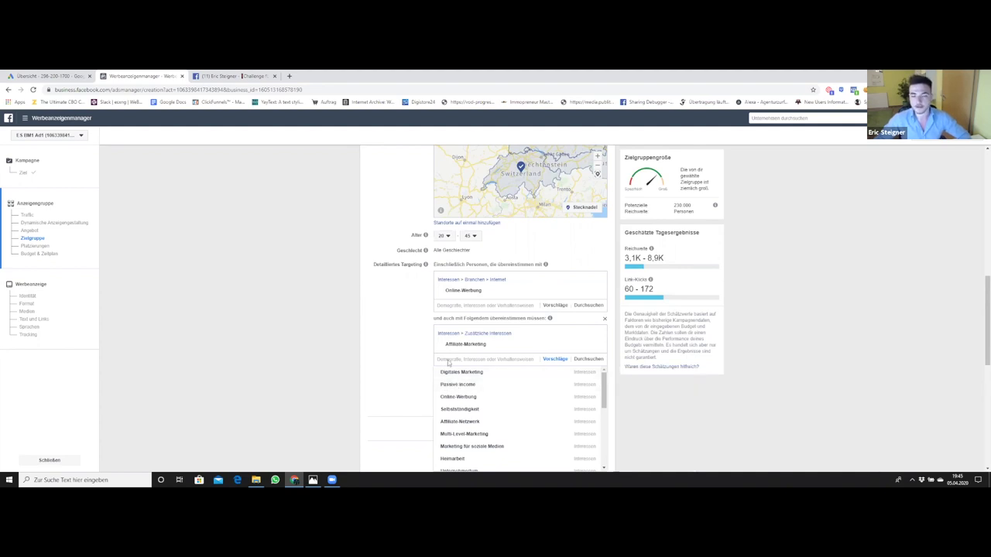
mouse_move(468, 375)
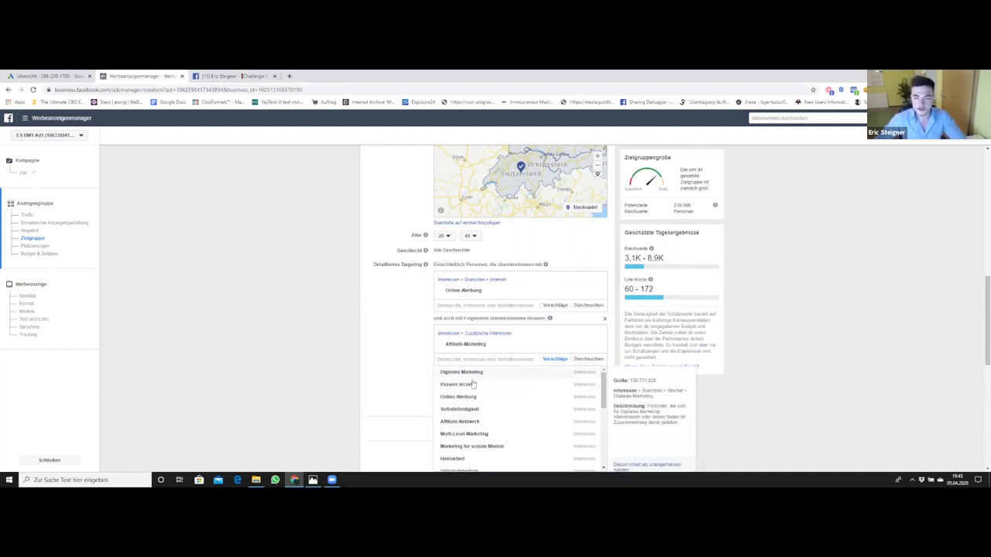
left_click(465, 459)
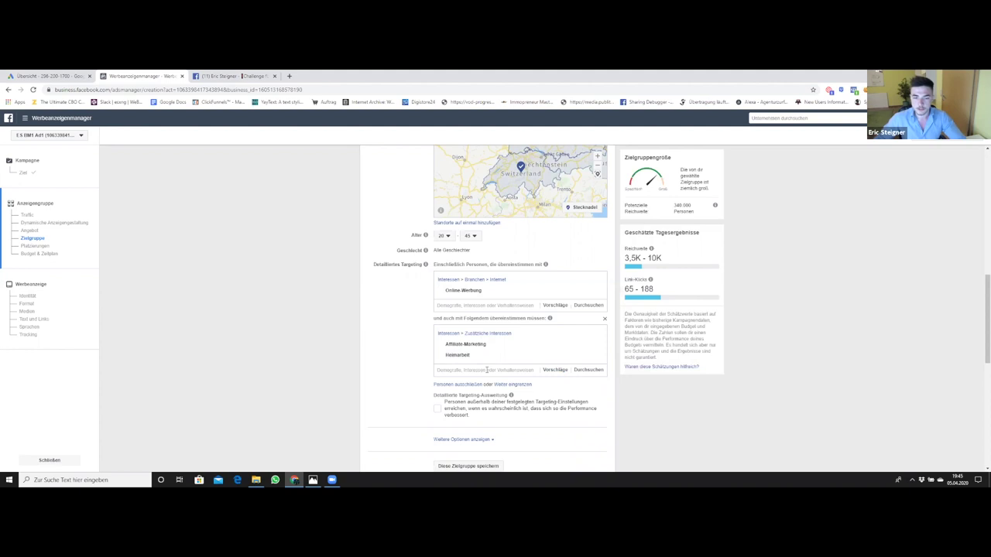
Try the suggested interest Selbstständigkeit in the narrowing criteria, and remove it again
left_click(553, 373)
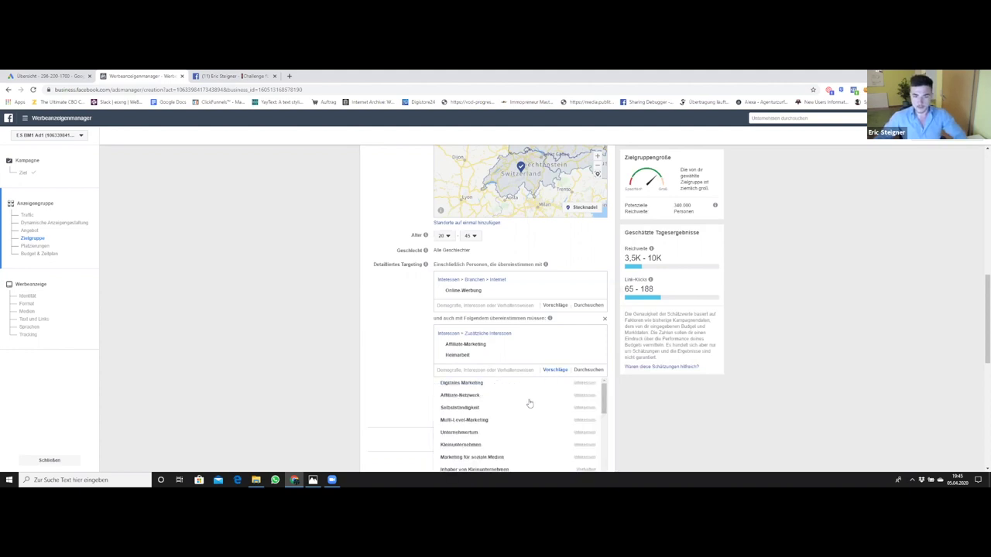
left_click(527, 408)
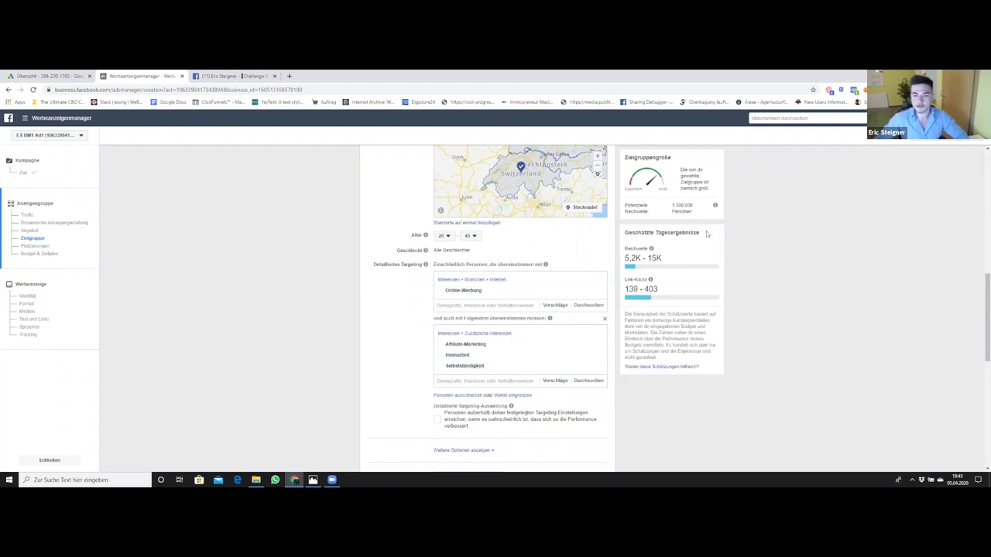
mouse_move(597, 343)
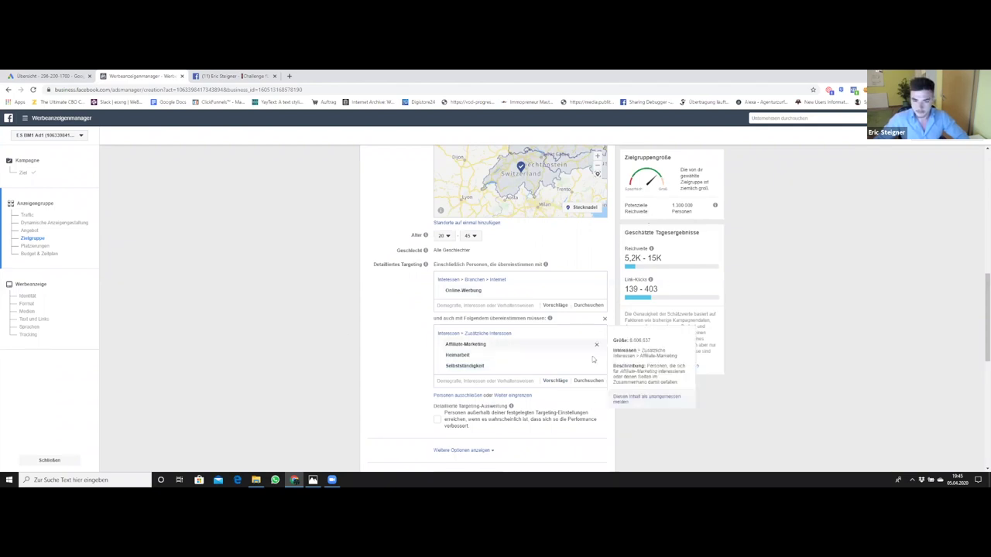
left_click(596, 366)
Add the suggested interest Multi-Level-Marketing to the narrowing criteria
left_click(548, 371)
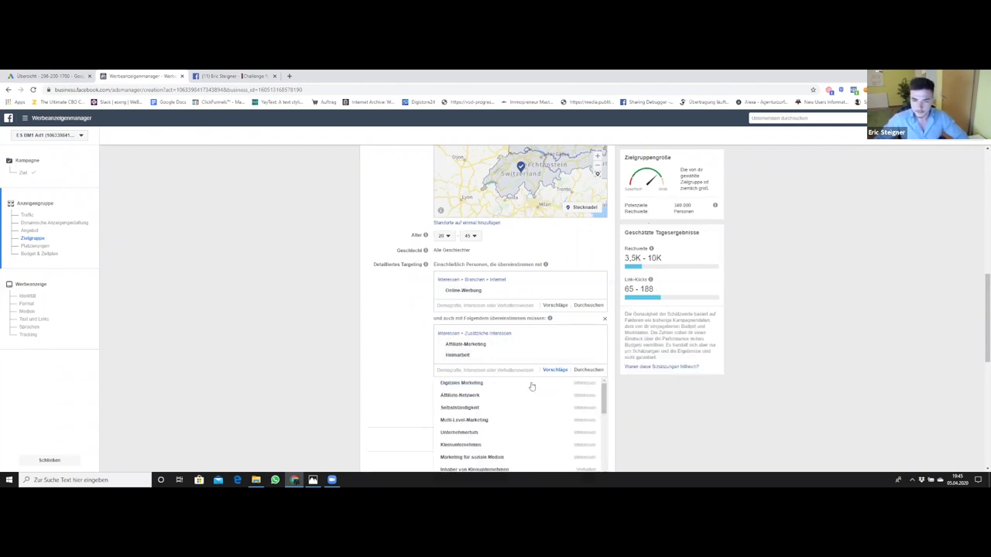
left_click(490, 421)
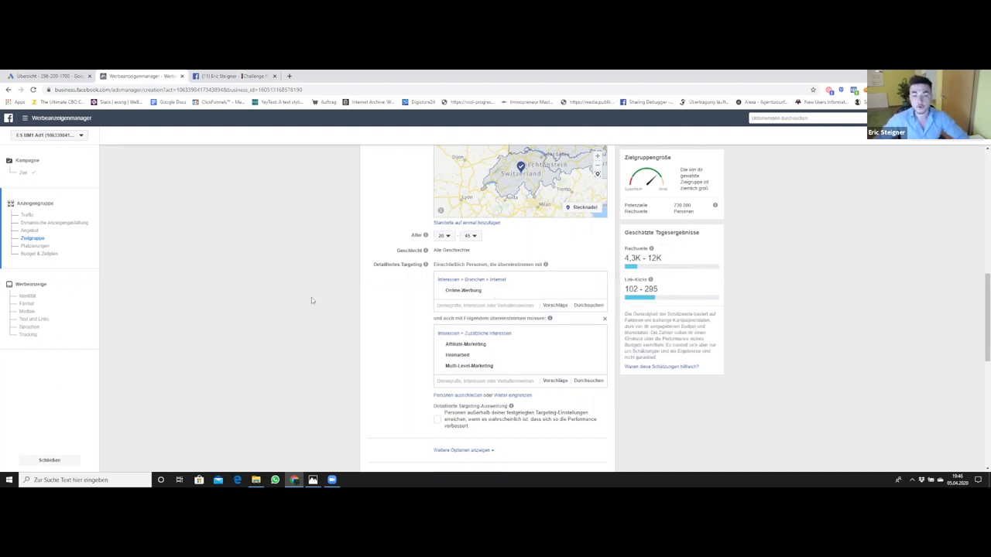
mouse_move(452, 356)
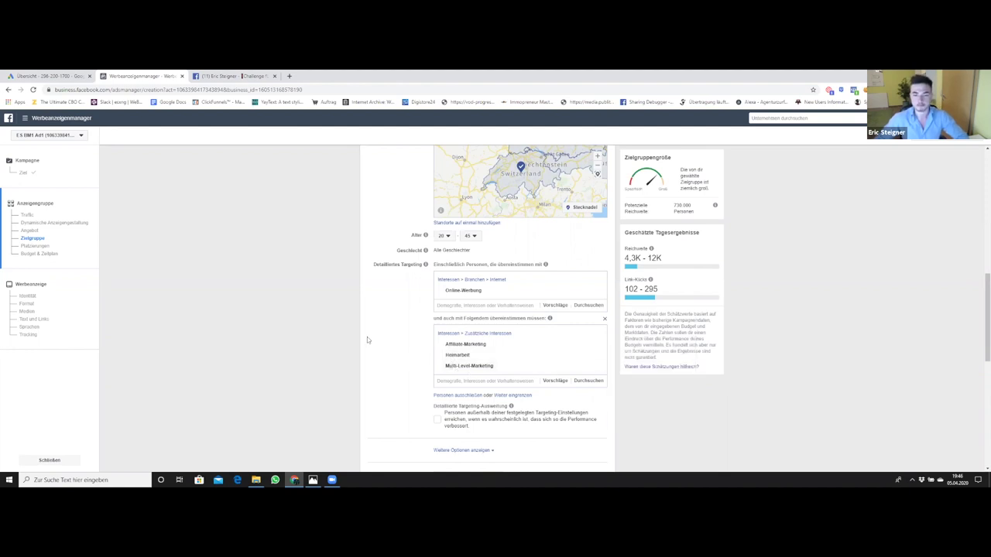
scroll(403, 354, "down", 2)
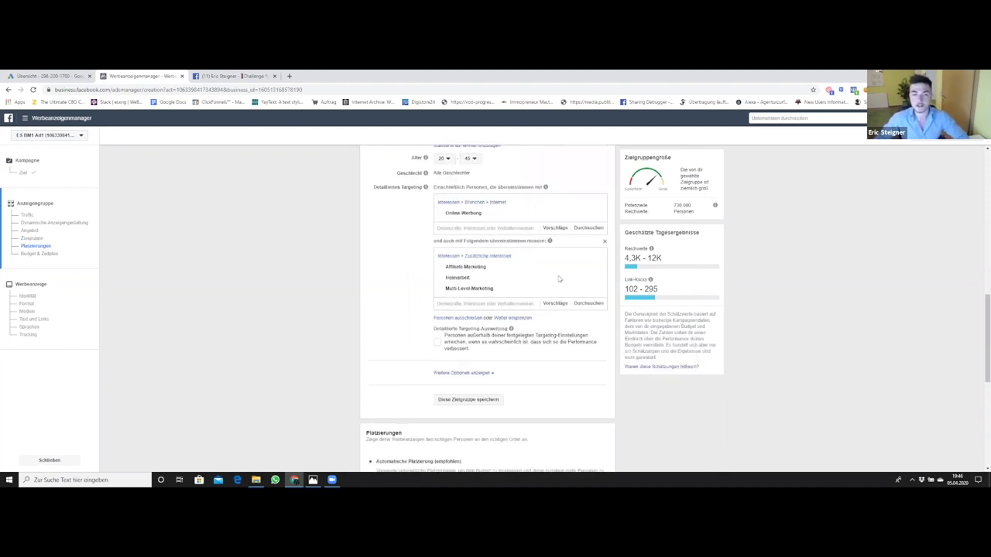
mouse_move(485, 214)
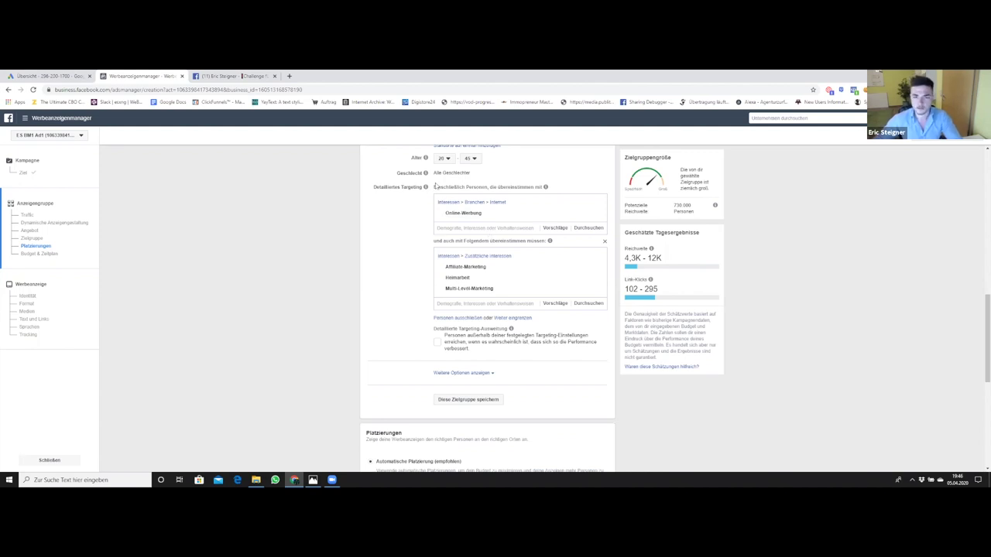
Expand the audience's additional options and set its language to Deutsch
scroll(442, 289, "down", 2)
left_click(483, 179)
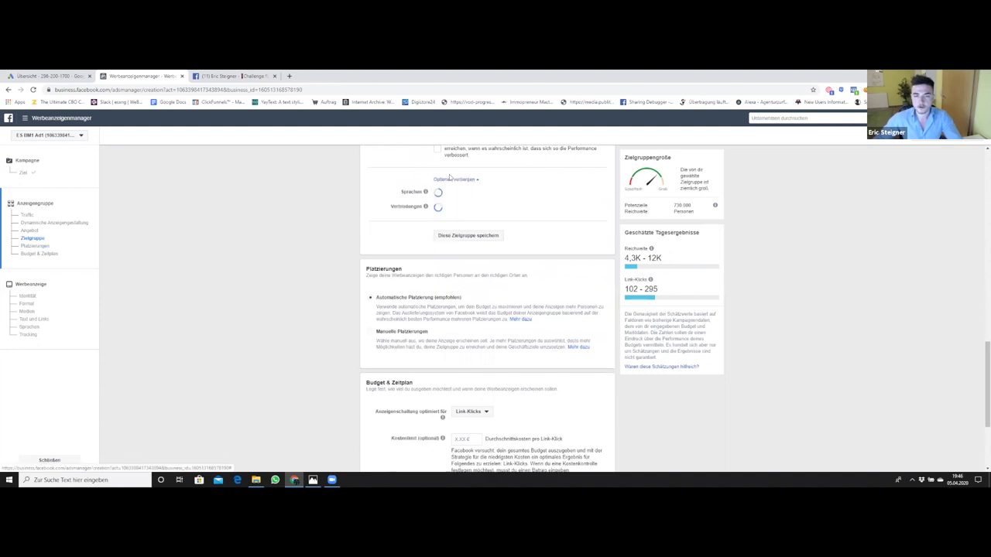
left_click(589, 192)
type("de")
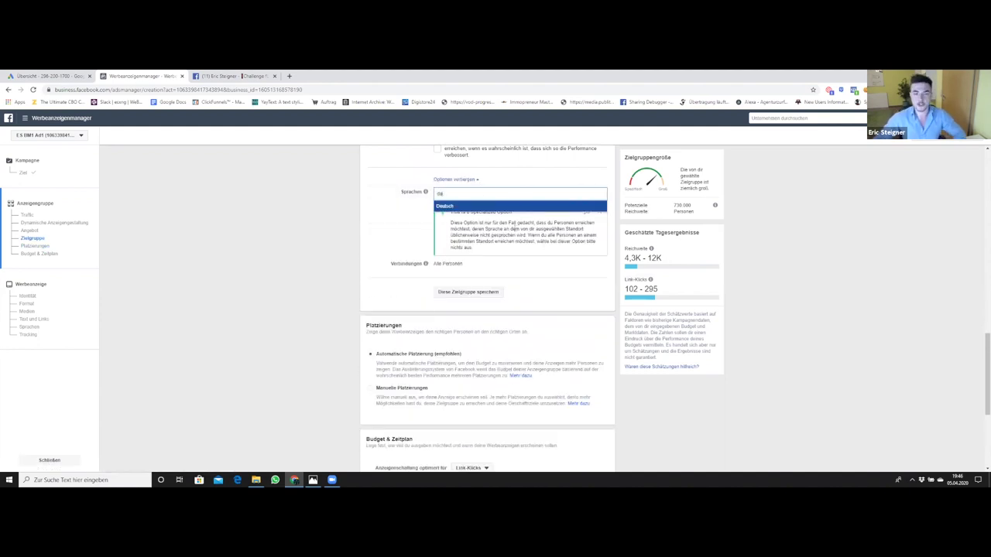
key("Return")
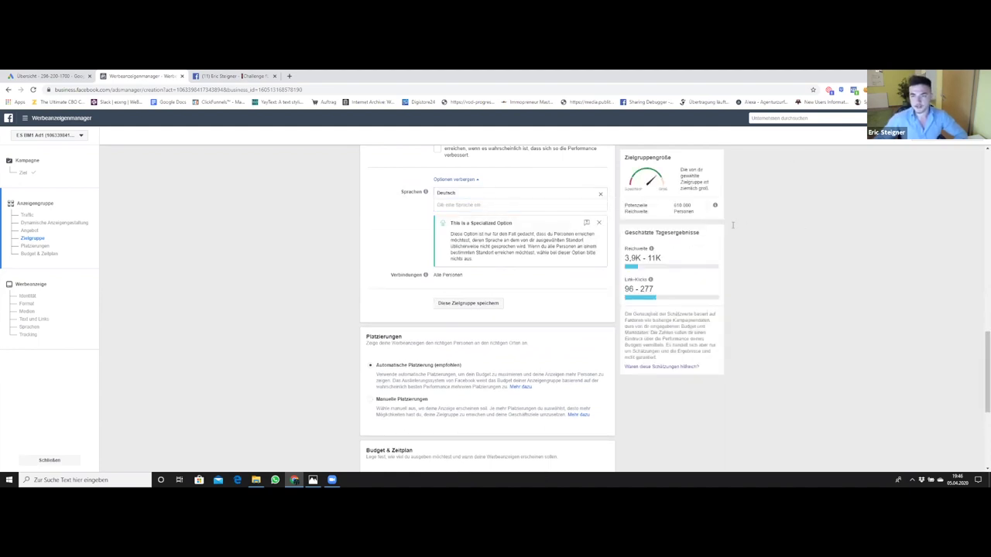
Switch the ad group's placements to Manuelle Platzierungen
scroll(373, 249, "down", 3)
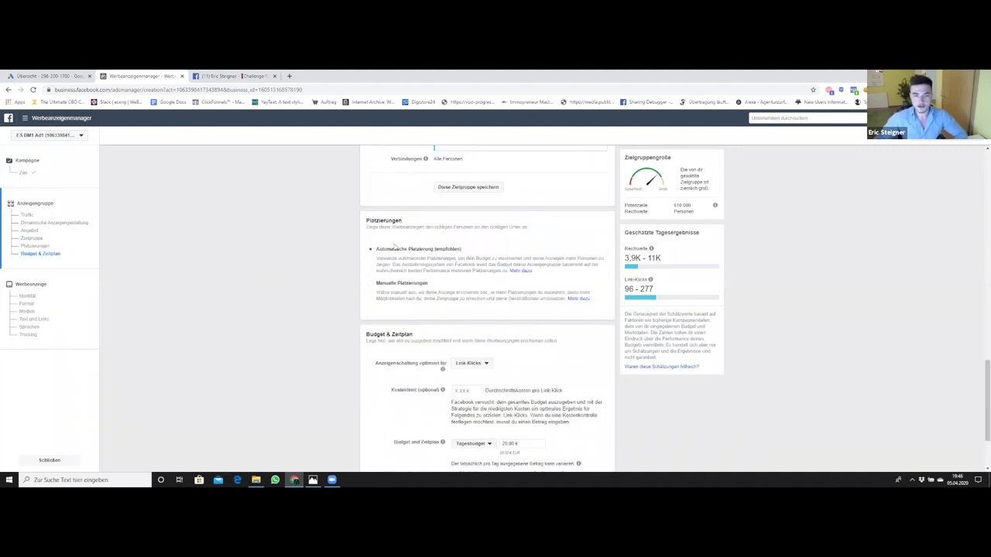
left_click(370, 283)
scroll(432, 236, "down", 3)
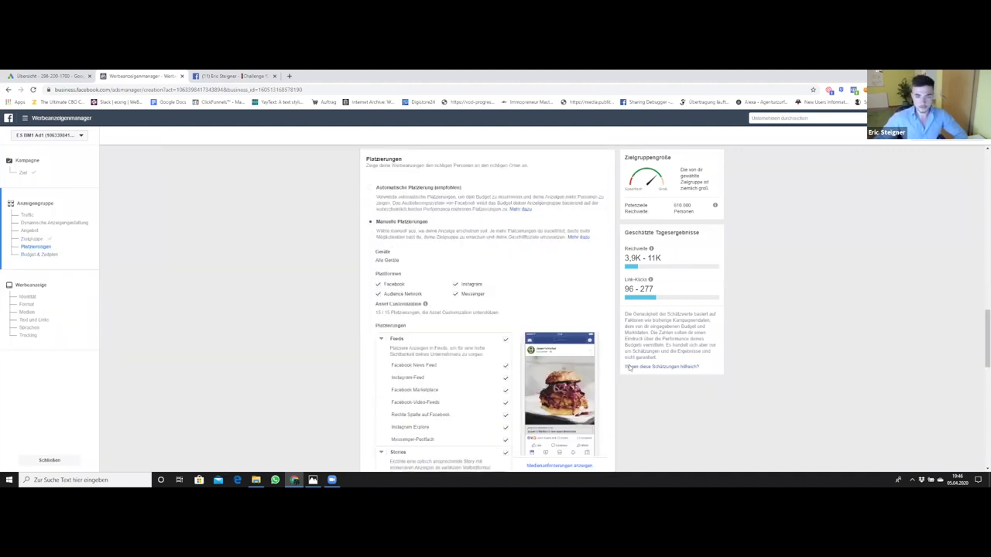
Exclude Rechte Spalte auf Facebook and Messenger-Postfach from the Feeds placements
scroll(488, 215, "down", 2)
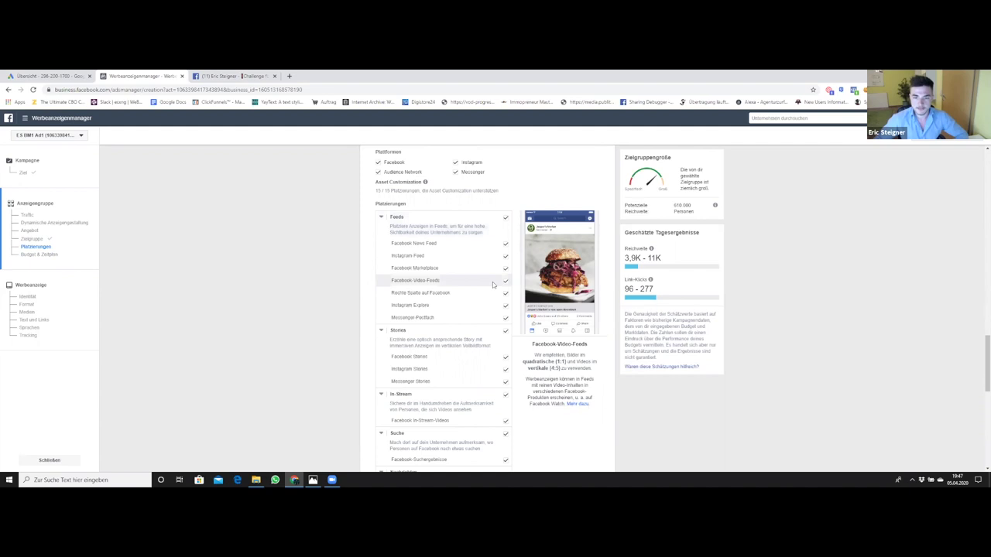
scroll(492, 283, "down", 5)
scroll(492, 284, "up", 4)
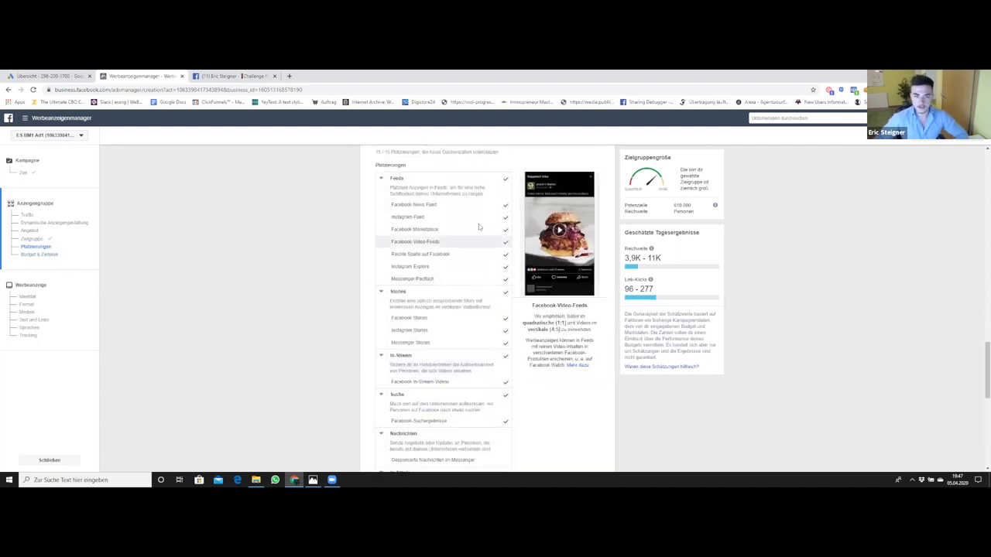
left_click(505, 257)
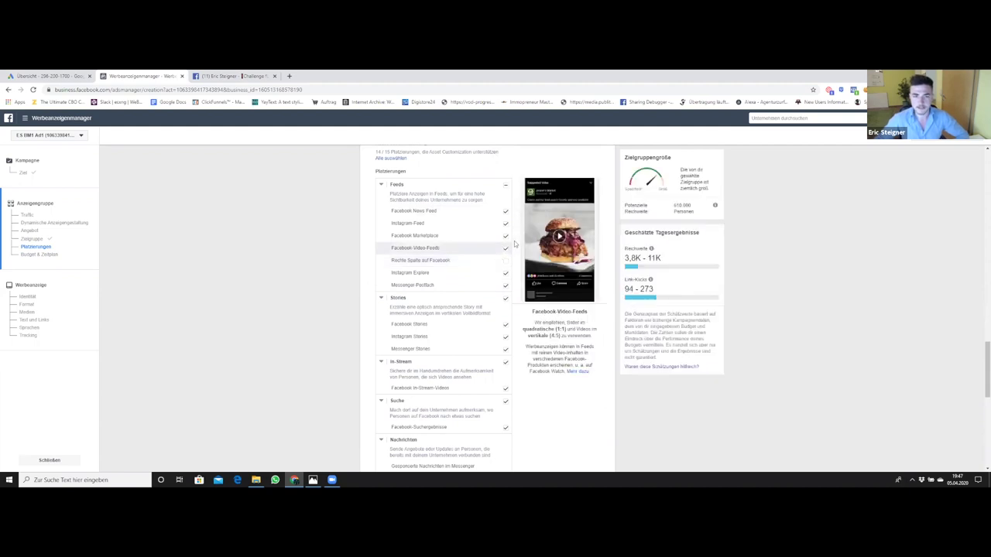
scroll(492, 285, "down", 1)
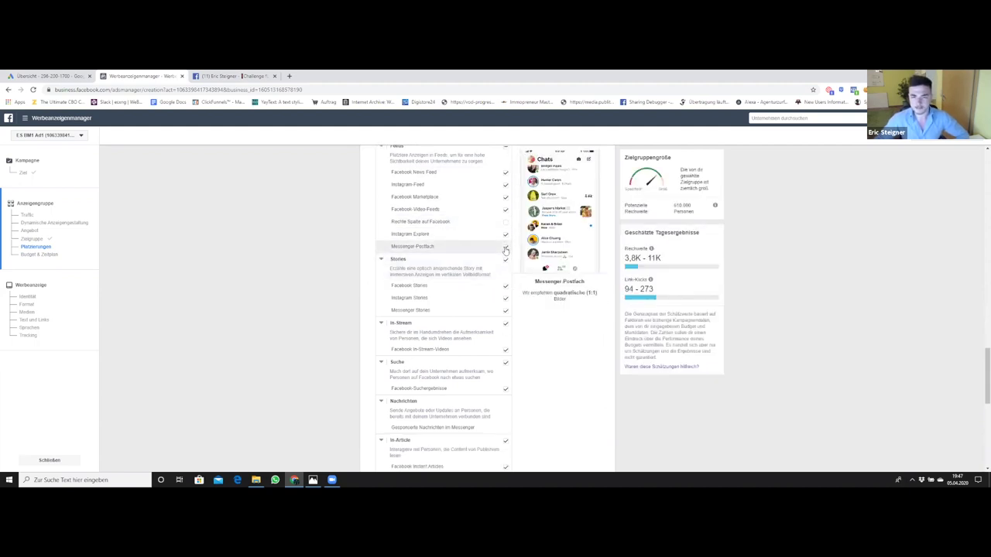
left_click(505, 250)
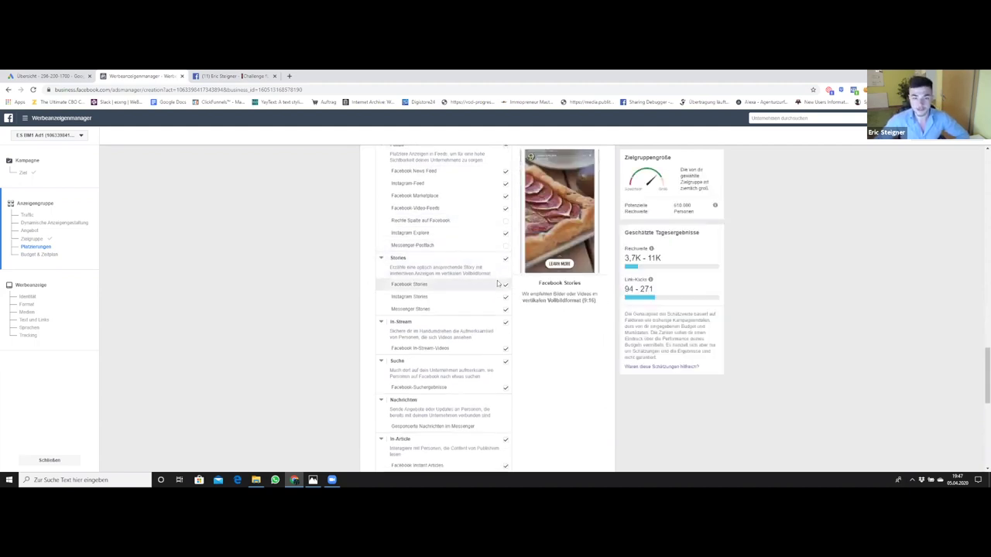
Examine the selected placements across Feeds, Stories, In-Stream, Suche, Nachrichten, In-Article and Apps und Websites
scroll(512, 262, "down", 2)
scroll(512, 262, "down", 1)
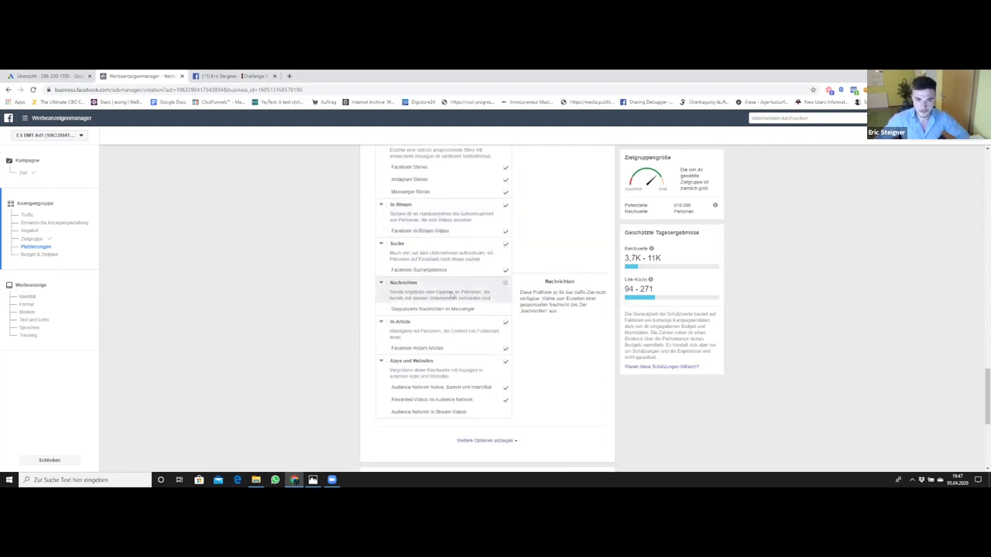
scroll(462, 224, "down", 2)
scroll(382, 308, "up", 3)
scroll(382, 308, "up", 2)
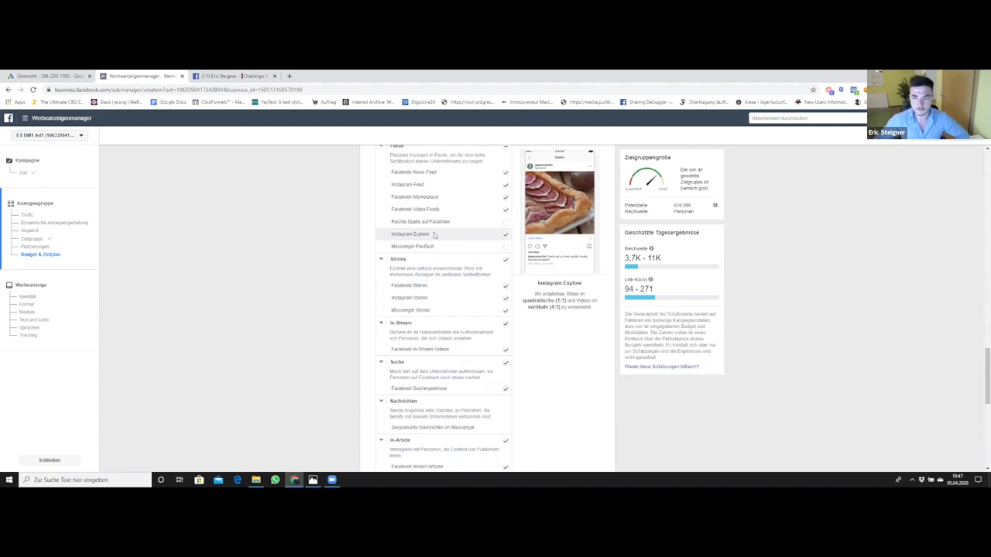
scroll(435, 225, "down", 5)
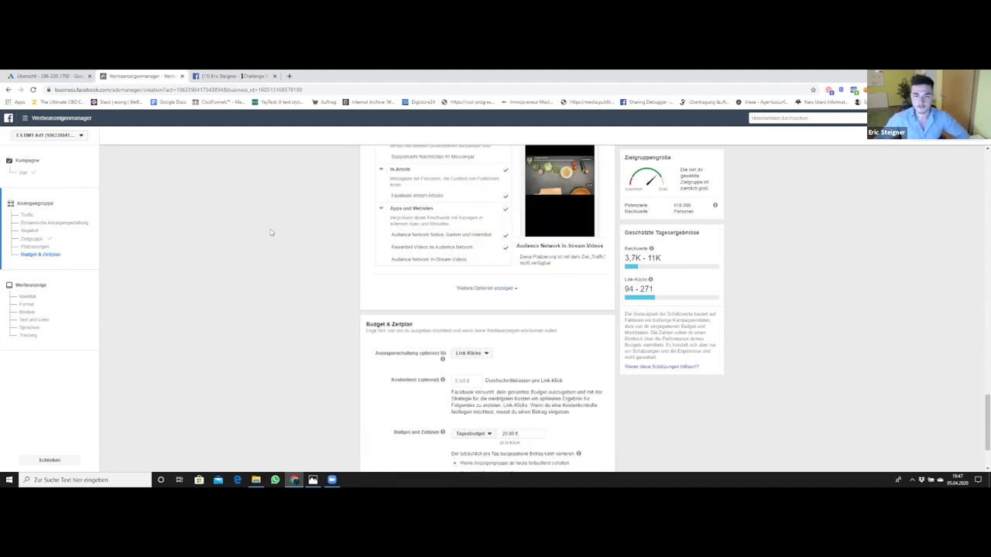
scroll(448, 206, "down", 2)
scroll(447, 209, "up", 5)
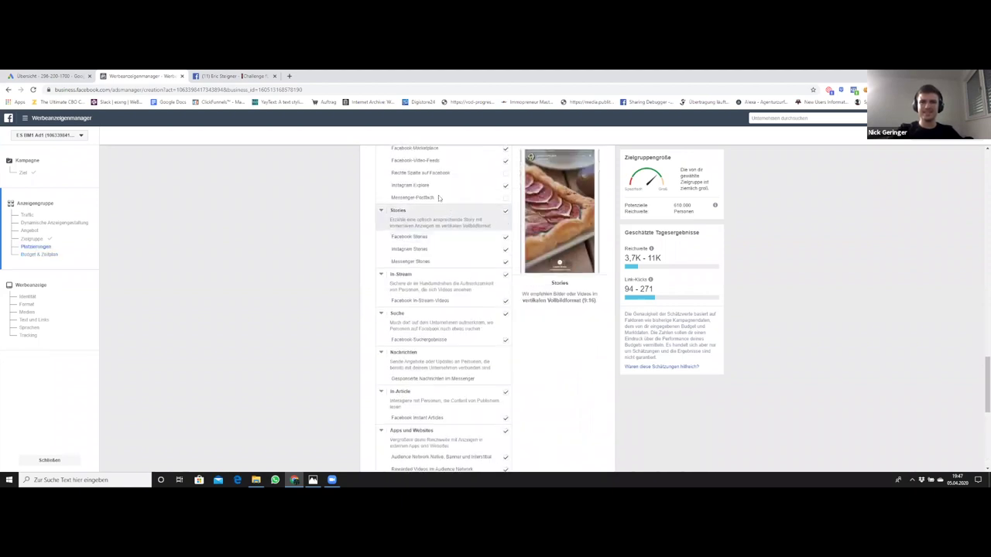
scroll(438, 195, "up", 4)
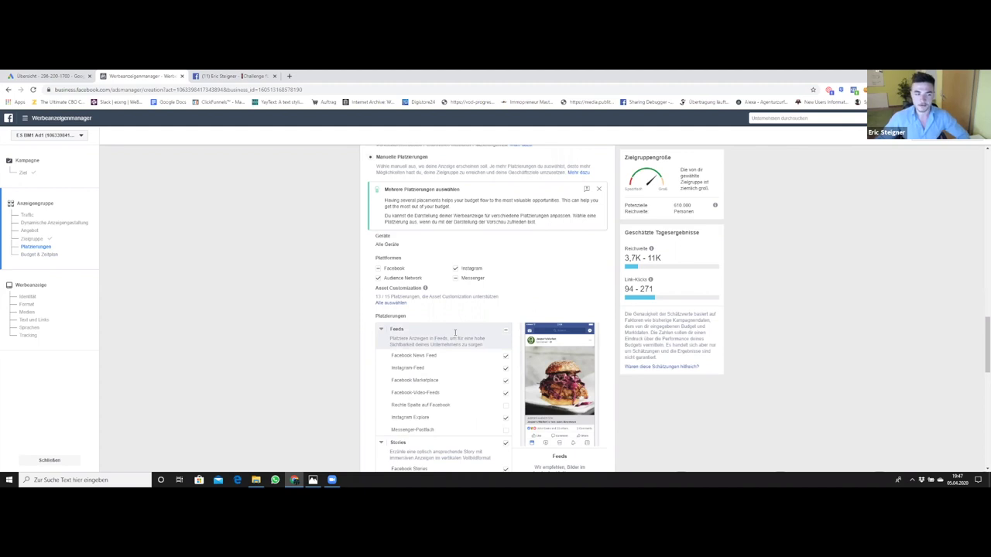
Set the ad group's delivery optimization to Landing Page-Aufrufe
scroll(454, 372, "down", 2)
scroll(527, 278, "down", 5)
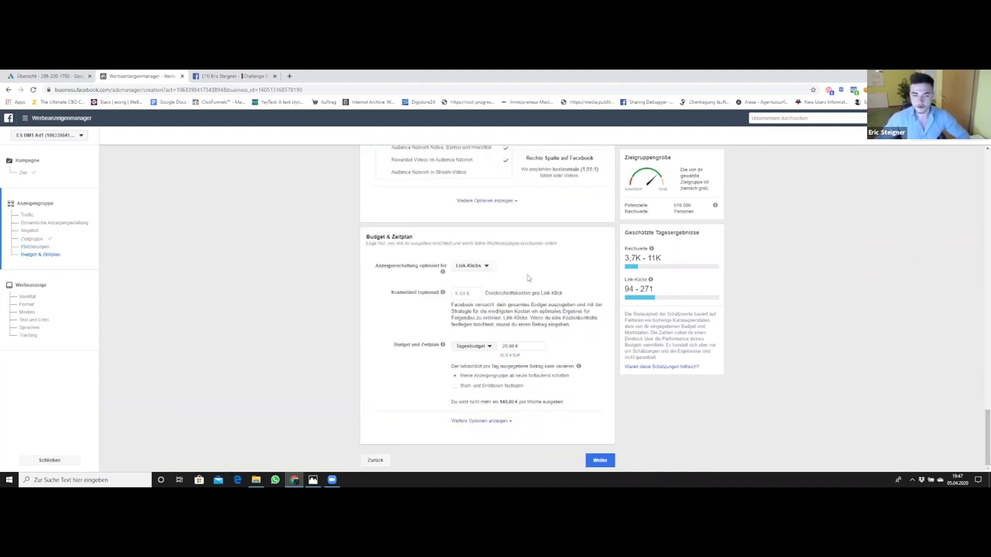
left_click(484, 266)
left_click(474, 266)
left_click(473, 265)
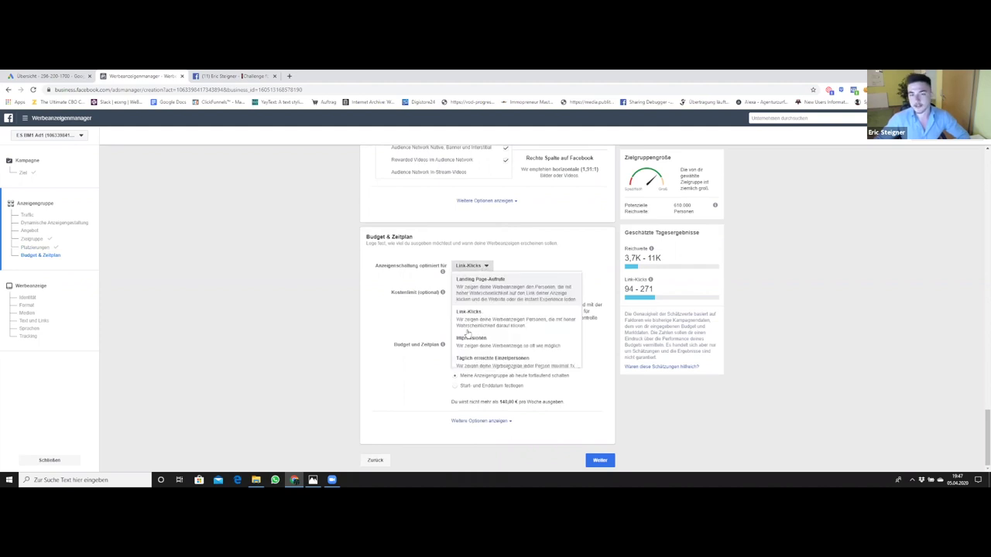
left_click(479, 266)
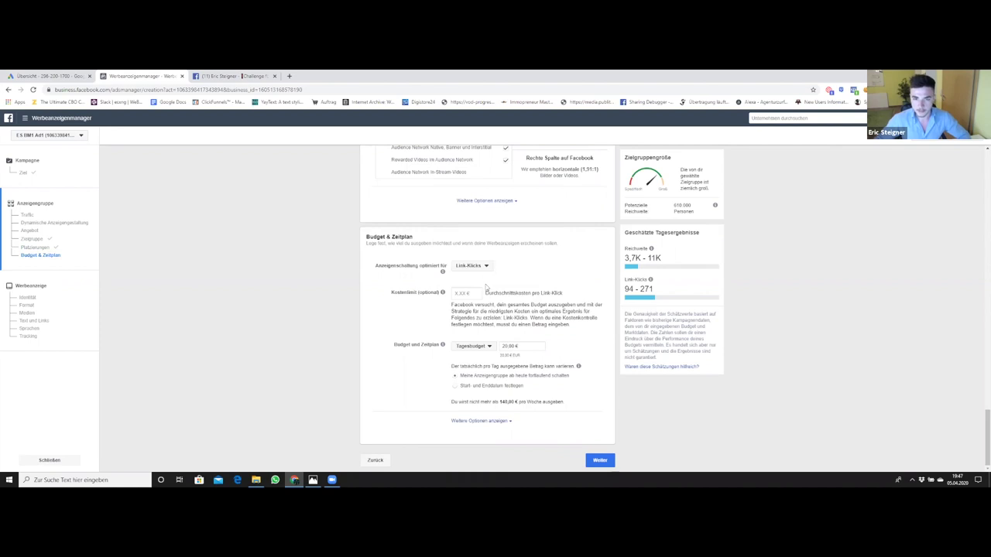
left_click(478, 271)
left_click(530, 275)
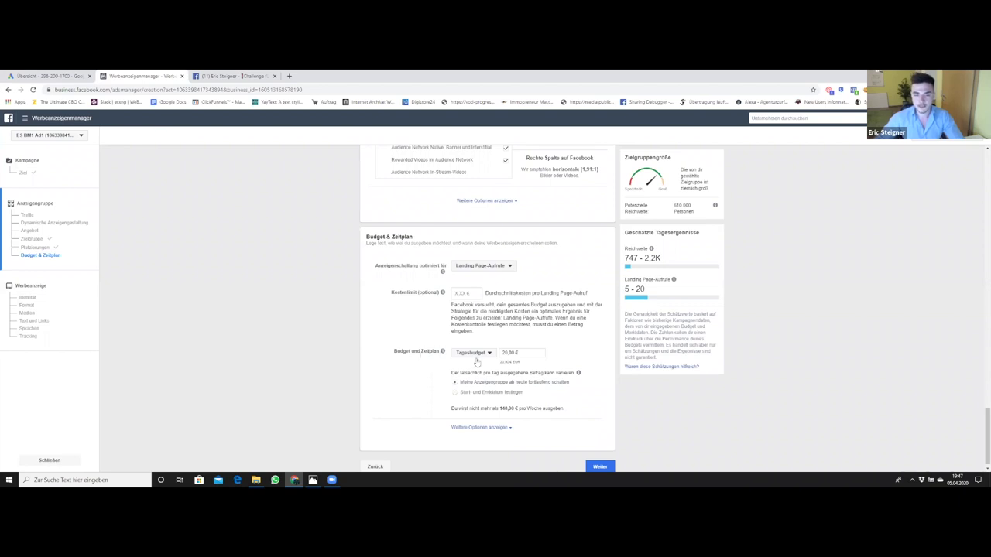
Set the ad group's daily budget (Tagesbudget) to 10,83 €
double_click(505, 353)
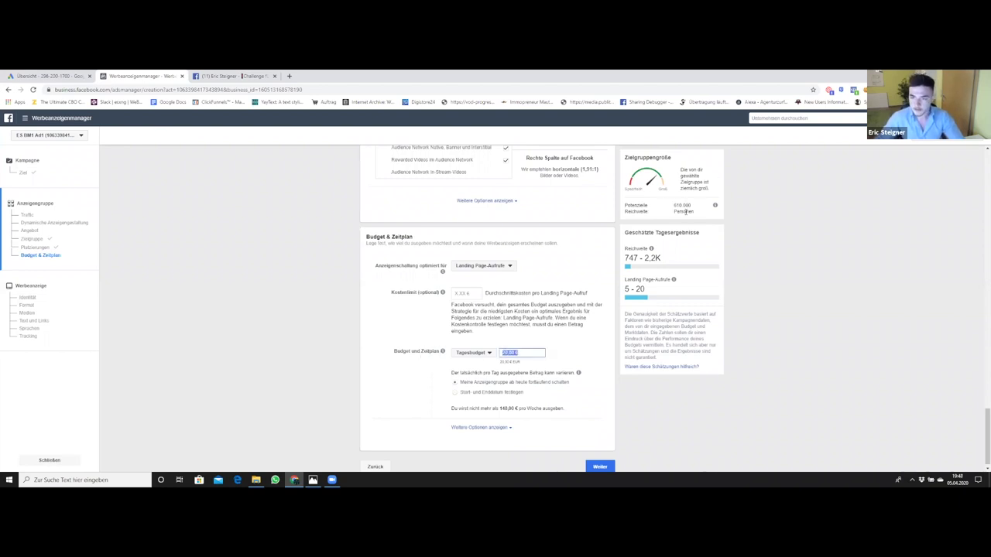
left_click(502, 355)
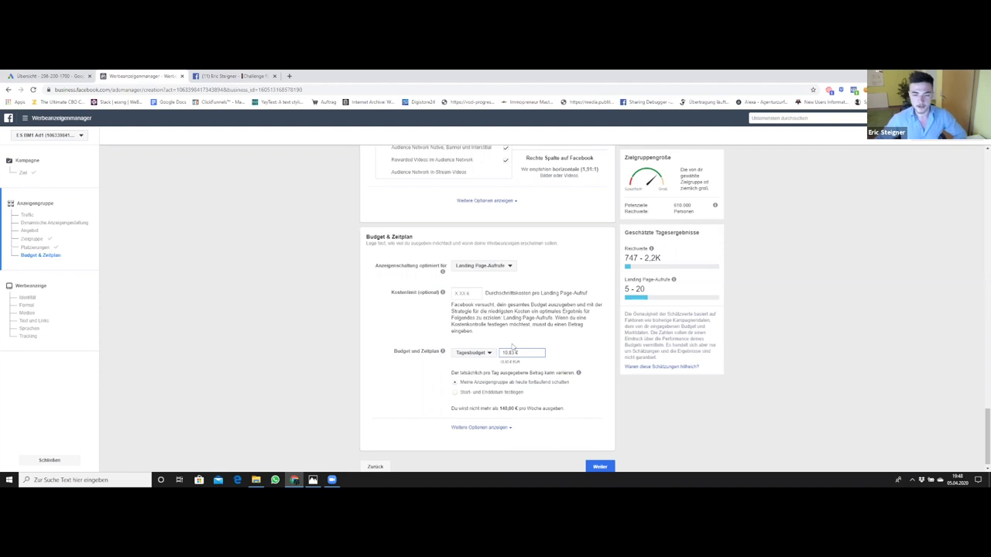
key("Return")
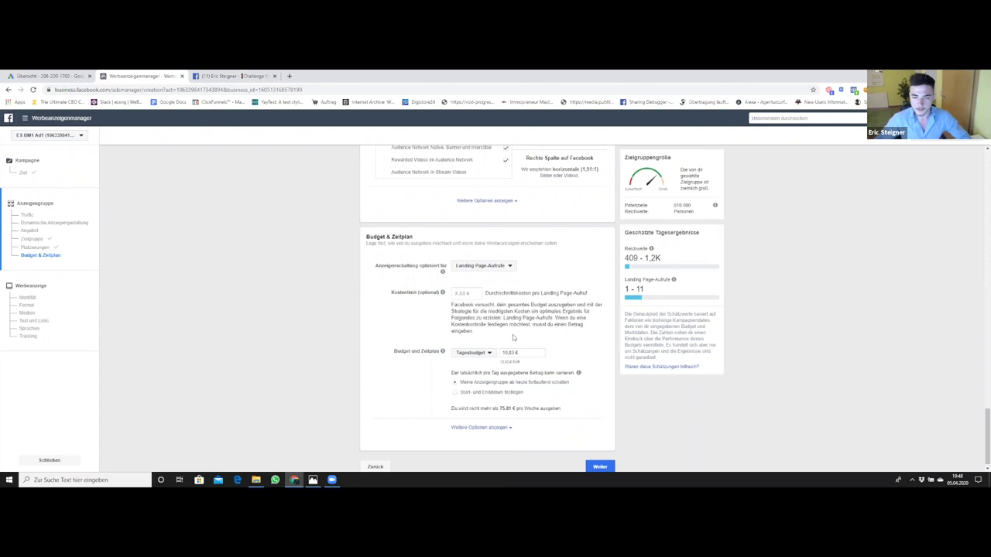
Review the ad group's audience, placements and budget, and proceed to the ad setup
scroll(132, 278, "up", 10)
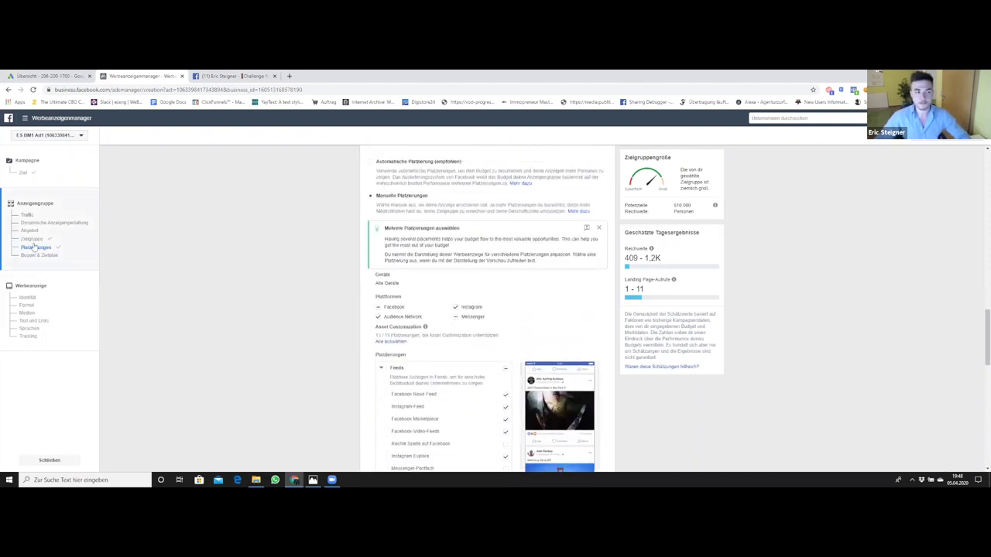
scroll(463, 290, "up", 8)
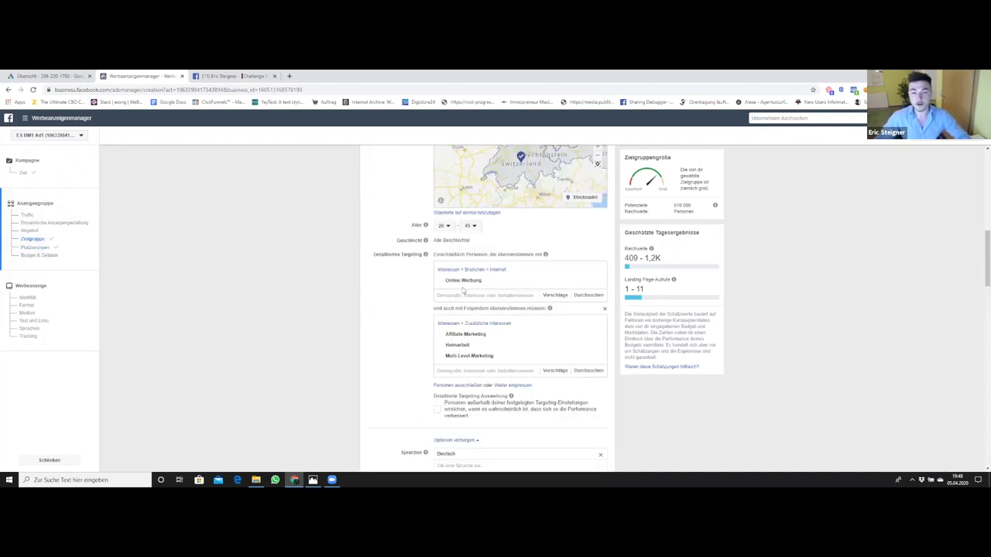
mouse_move(469, 336)
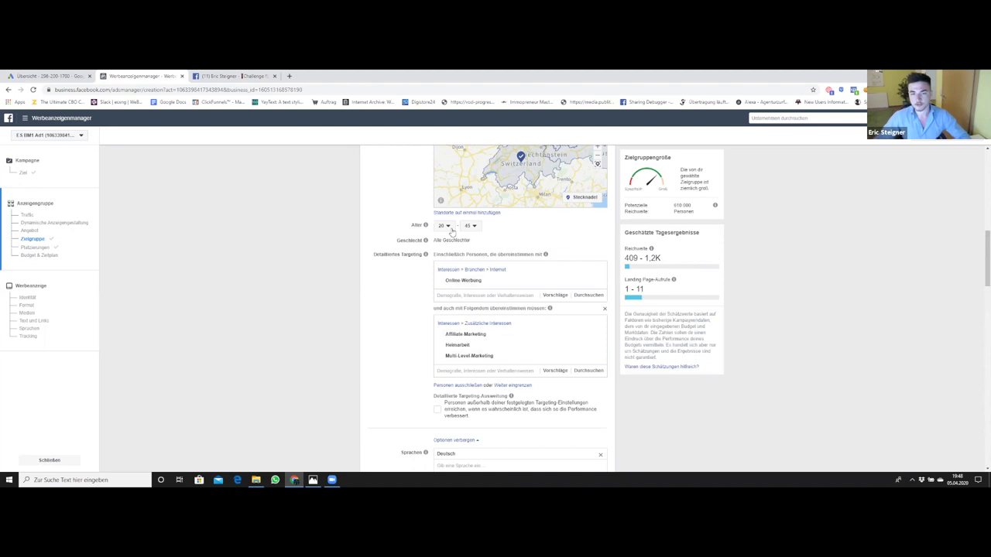
scroll(554, 337, "up", 2)
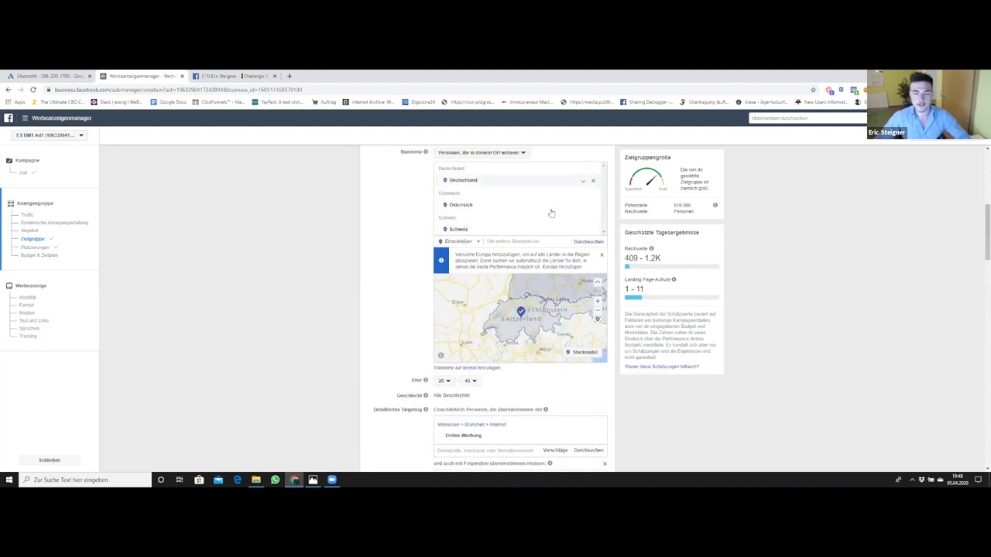
scroll(547, 227, "down", 10)
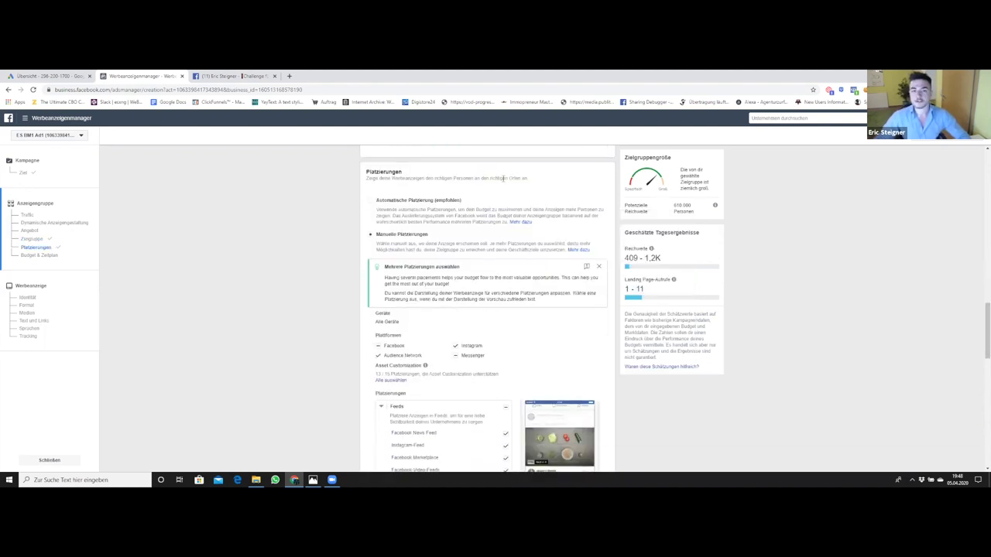
scroll(470, 325, "down", 3)
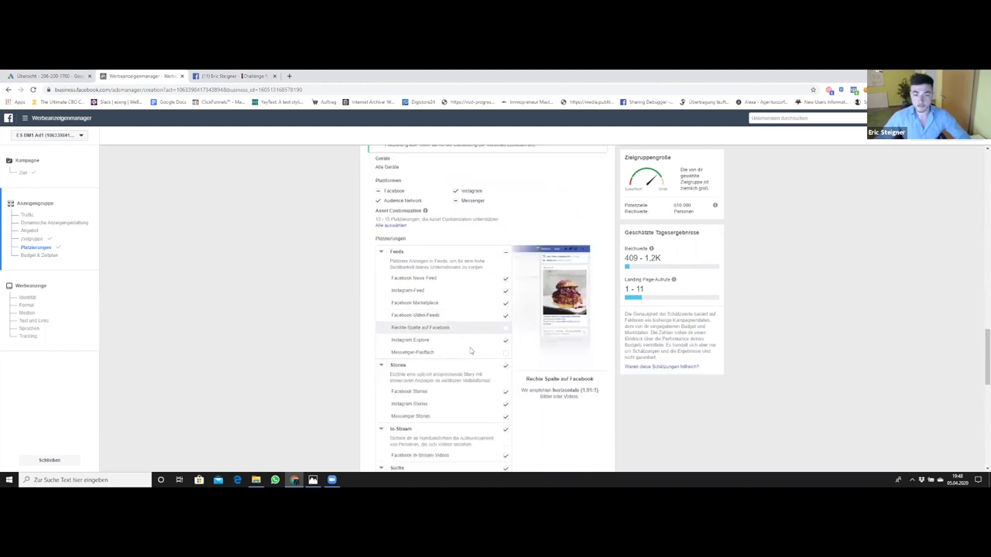
scroll(470, 297, "down", 10)
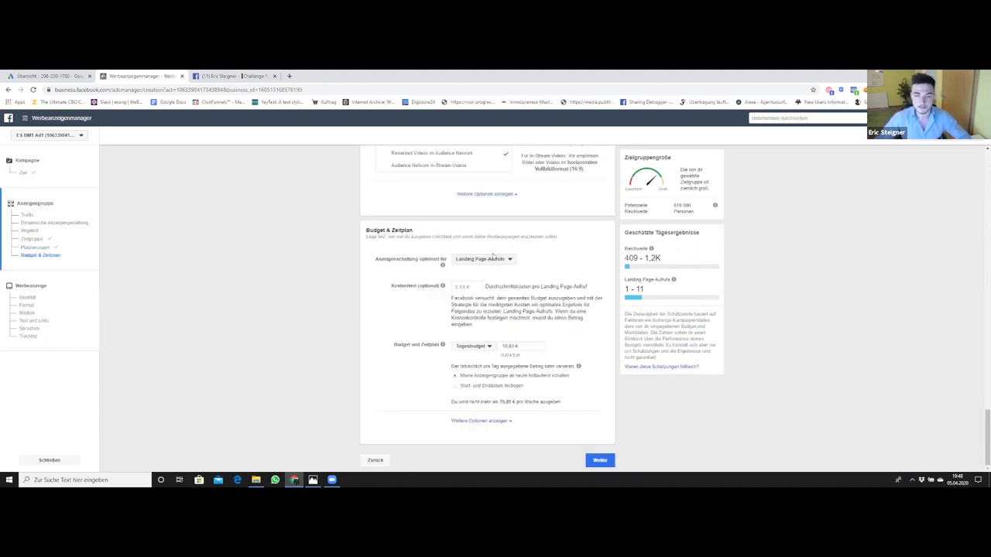
left_click(600, 462)
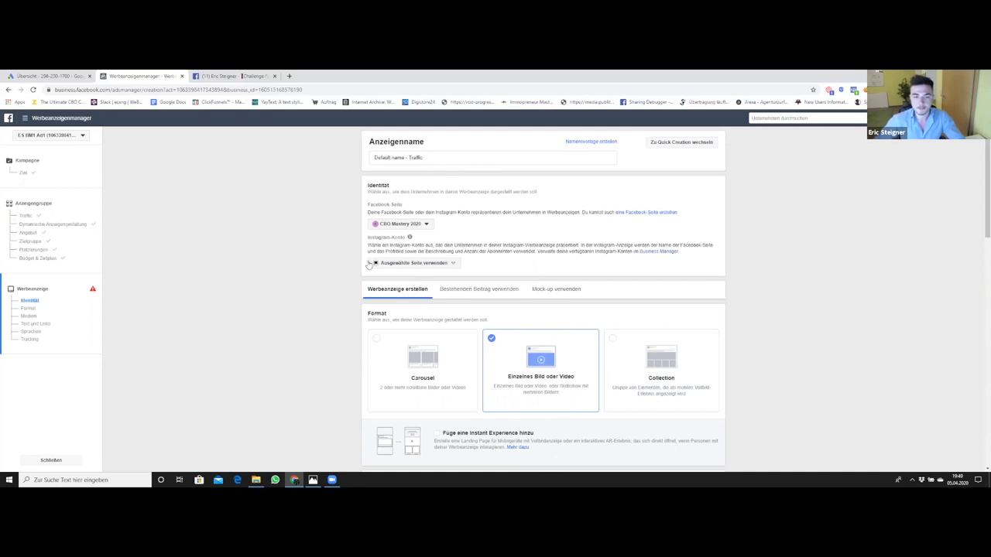
scroll(488, 337, "down", 1)
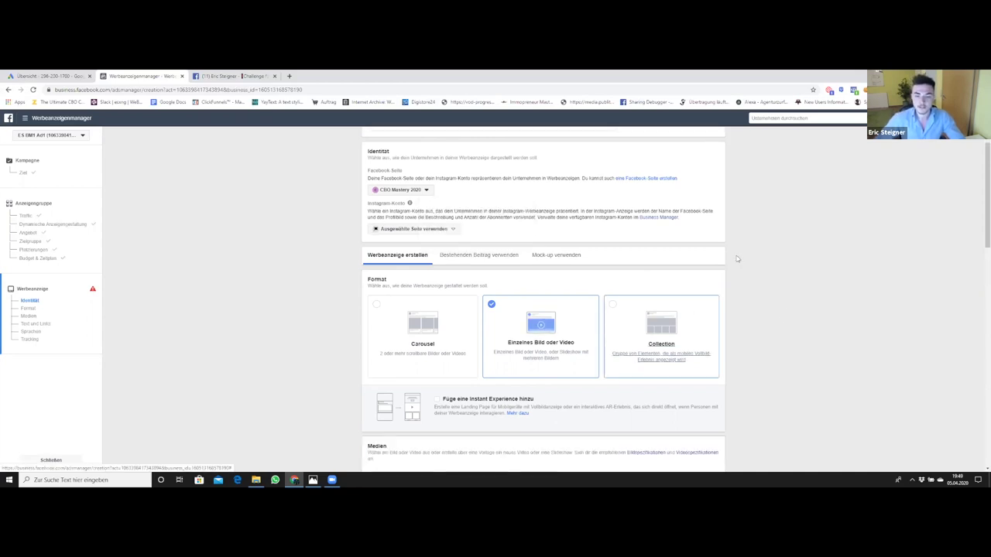
scroll(562, 313, "down", 3)
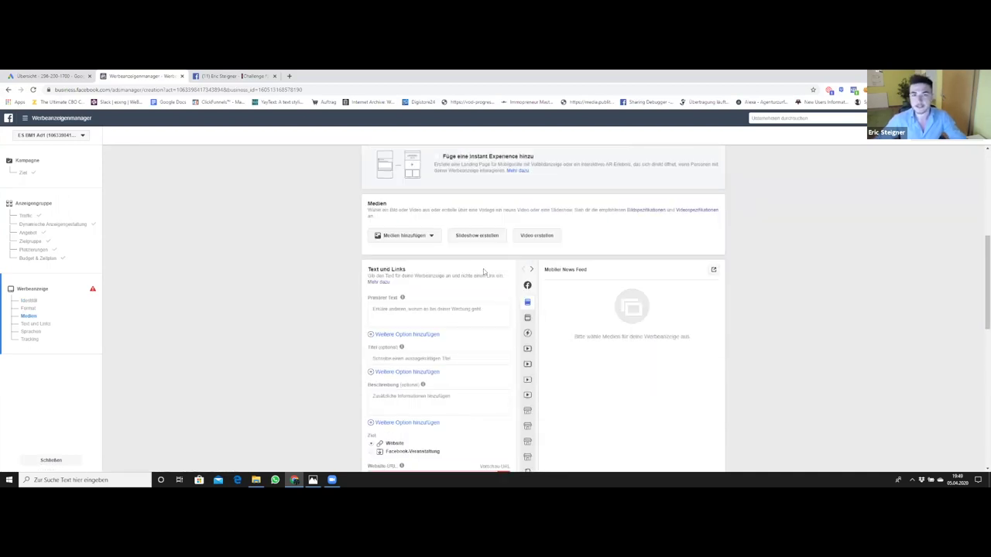
left_click(431, 236)
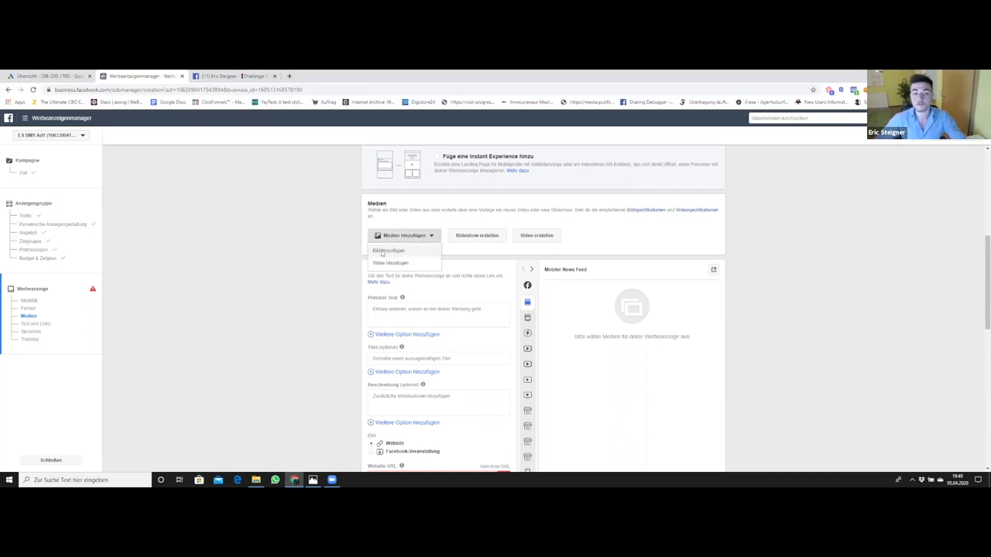
left_click(385, 253)
left_click(681, 148)
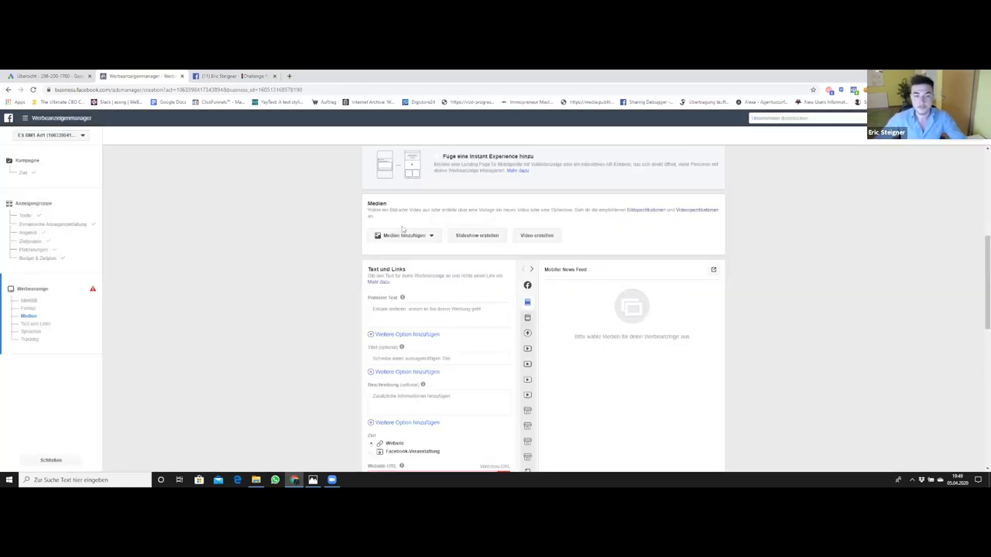
Add the photo of the speaker on stage in the conference room as the ad's image
left_click(394, 236)
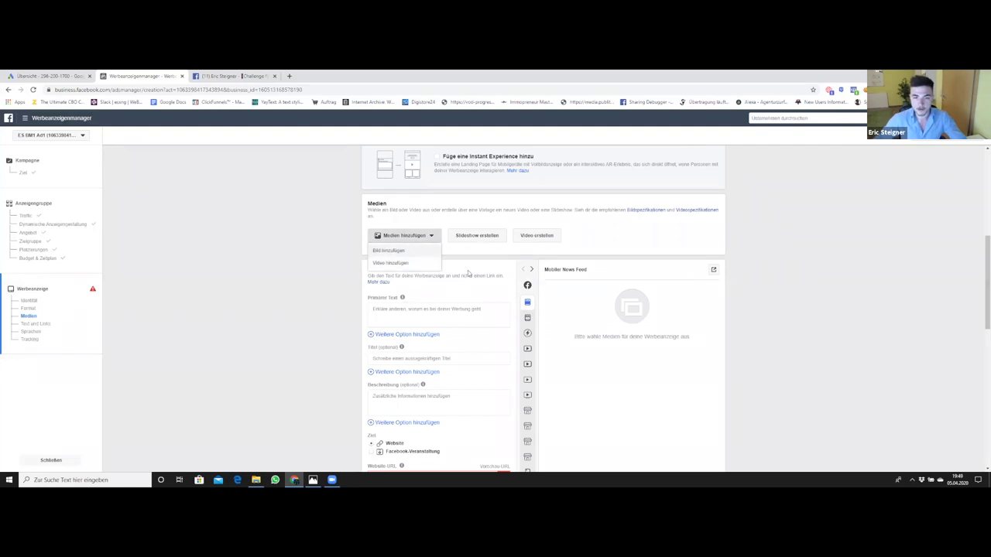
left_click(409, 251)
left_click(472, 207)
left_click(672, 434)
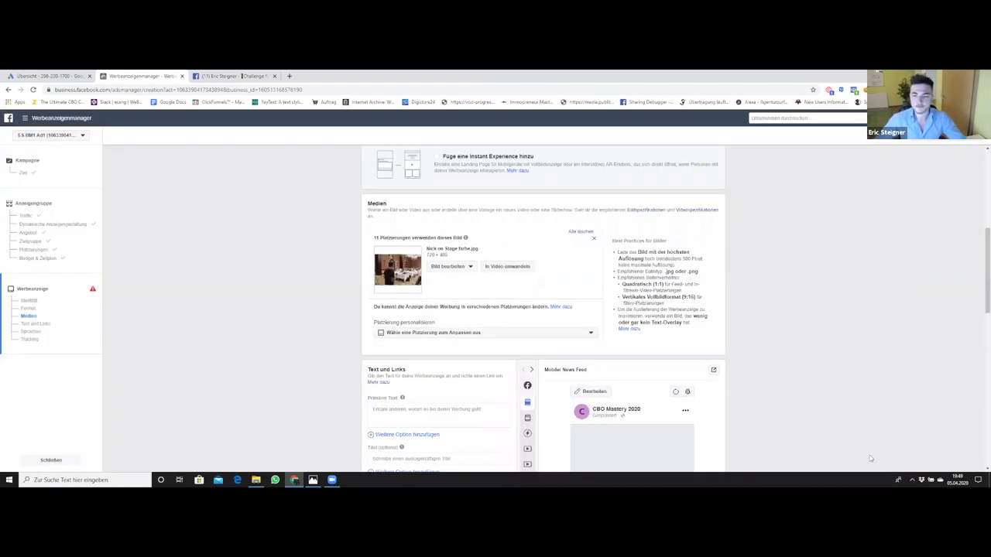
Check the new ad's preview against the primary text of the existing Facebook ad post
scroll(782, 361, "down", 4)
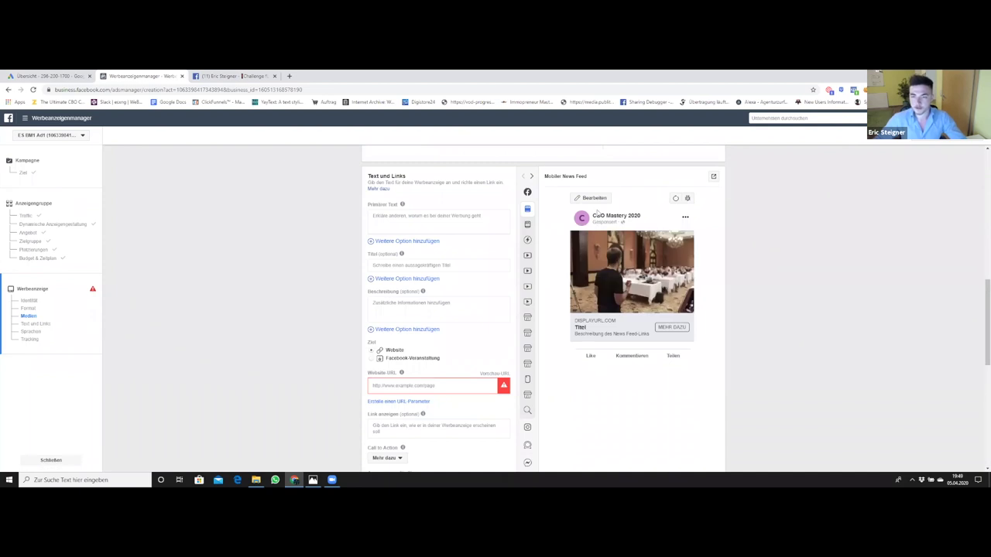
scroll(542, 372, "up", 3)
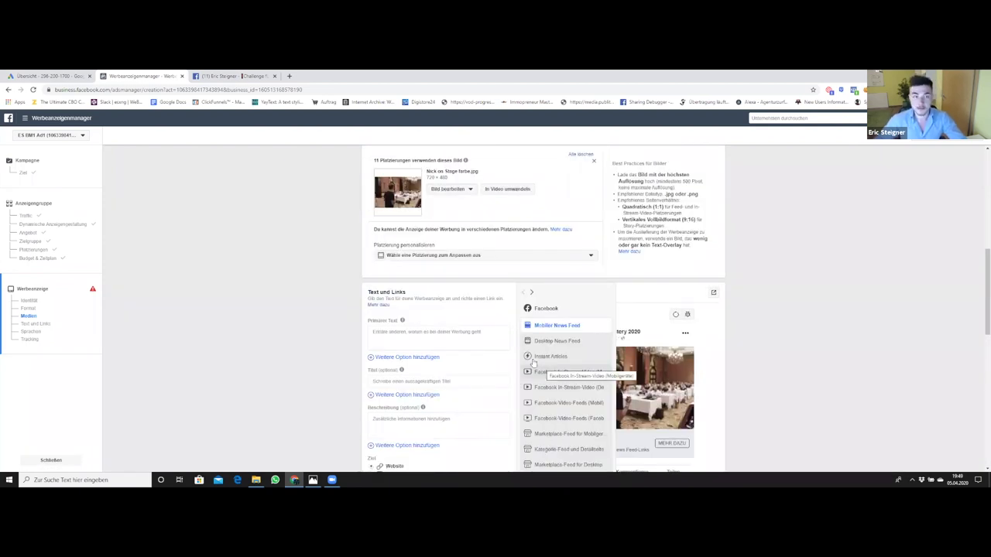
key("ctrl+Tab")
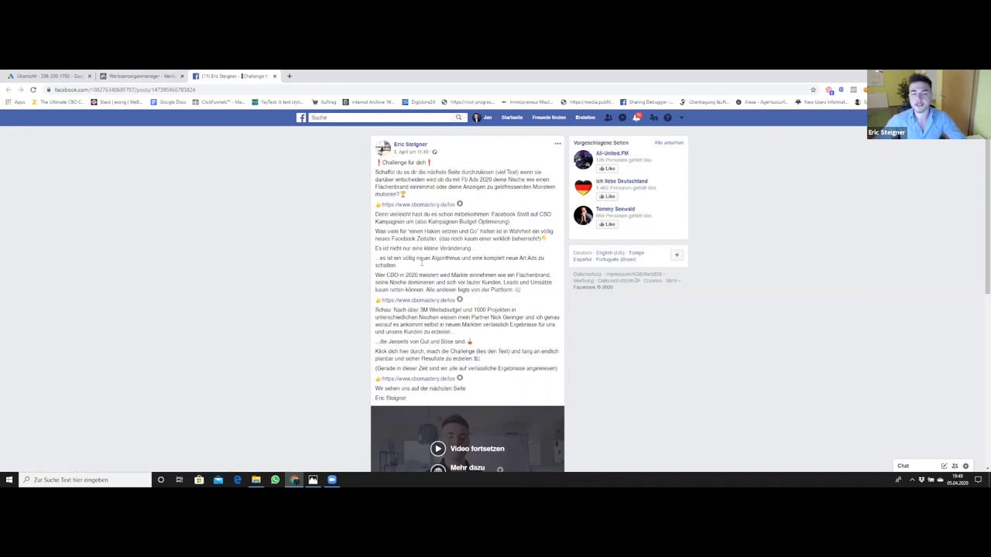
left_click(161, 76)
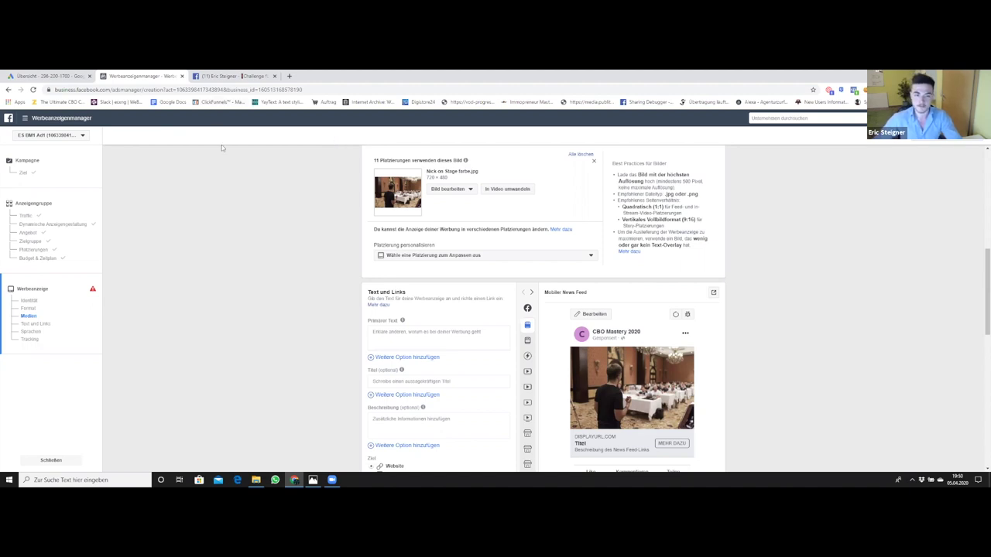
Examine the existing ad post's headline and link description as a model for the new ad's title
scroll(343, 271, "down", 1)
scroll(410, 261, "down", 3)
left_click(442, 265)
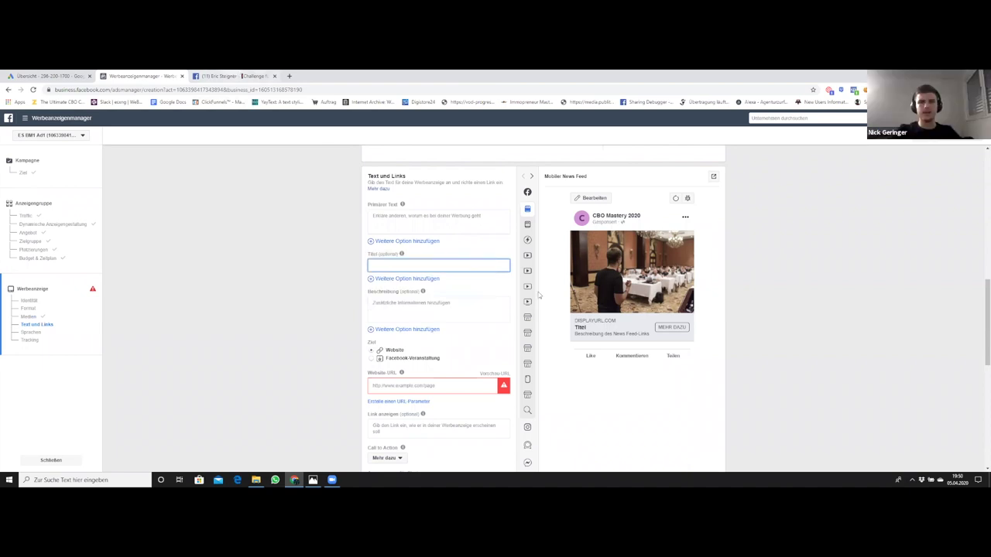
left_click(260, 76)
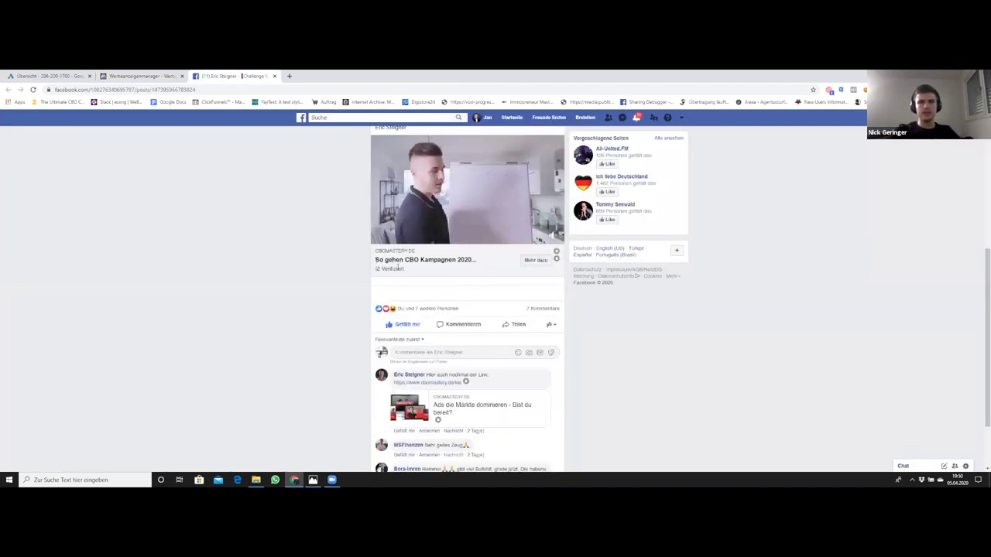
scroll(397, 273, "up", 2)
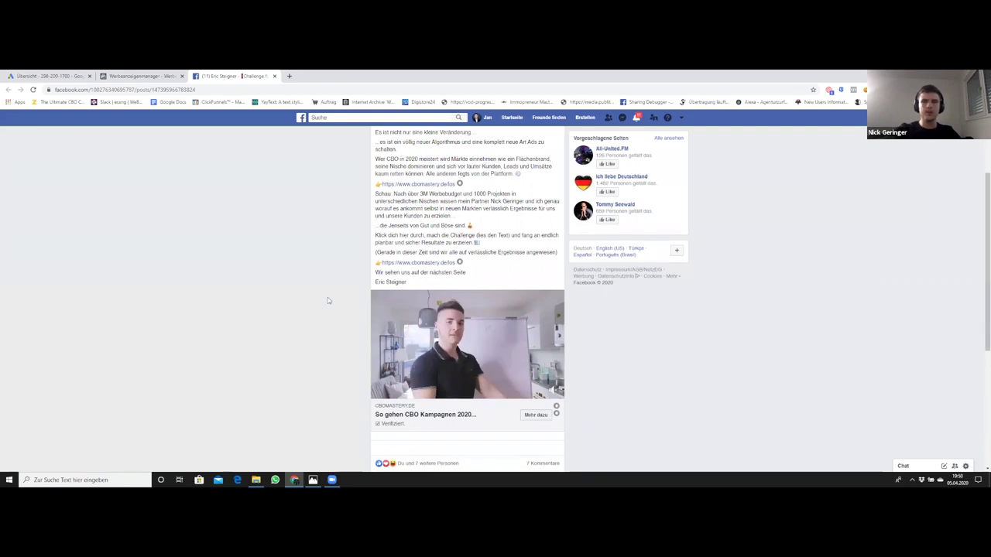
Compare the new ad's primary text field with the text of the existing Facebook ad post
left_click(163, 74)
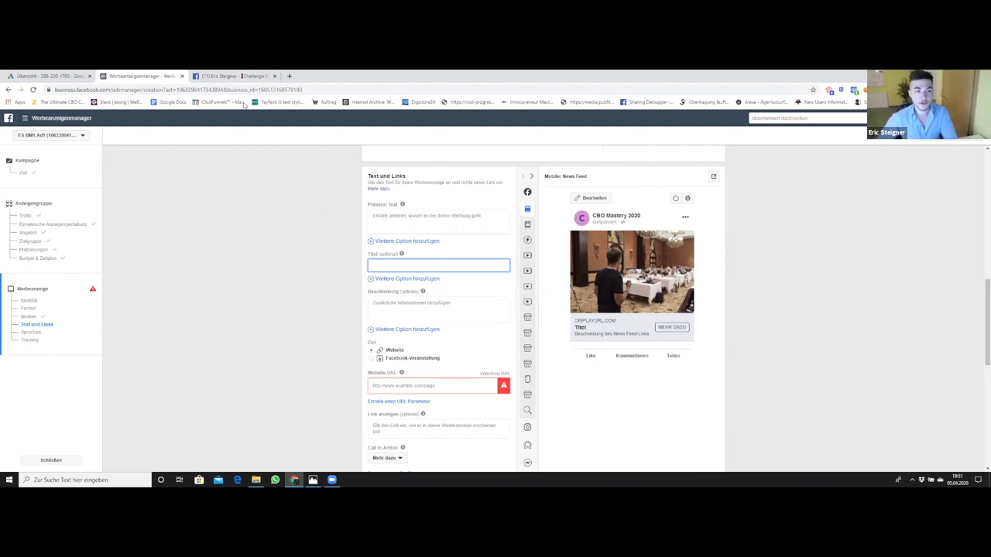
left_click(399, 214)
scroll(395, 209, "down", 1)
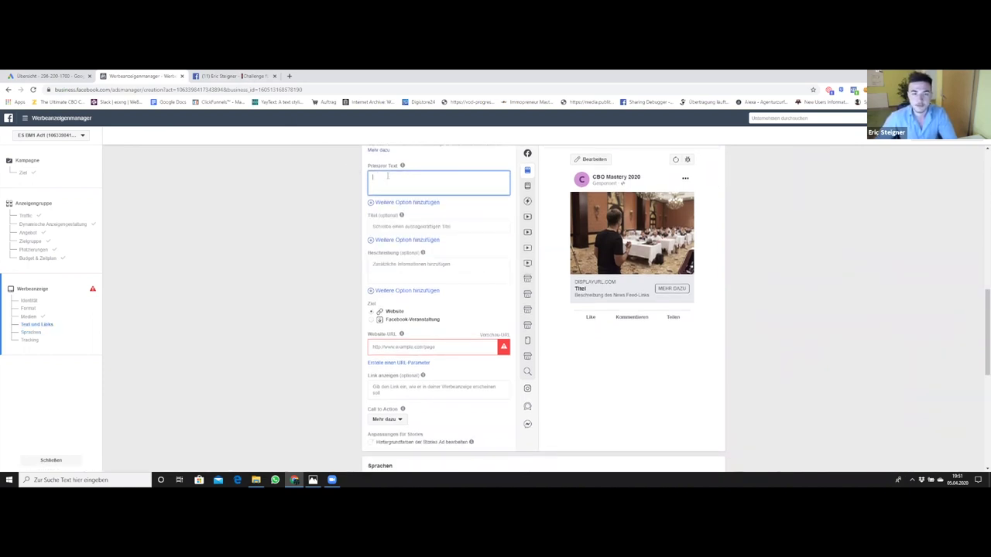
left_click(341, 222)
left_click(199, 75)
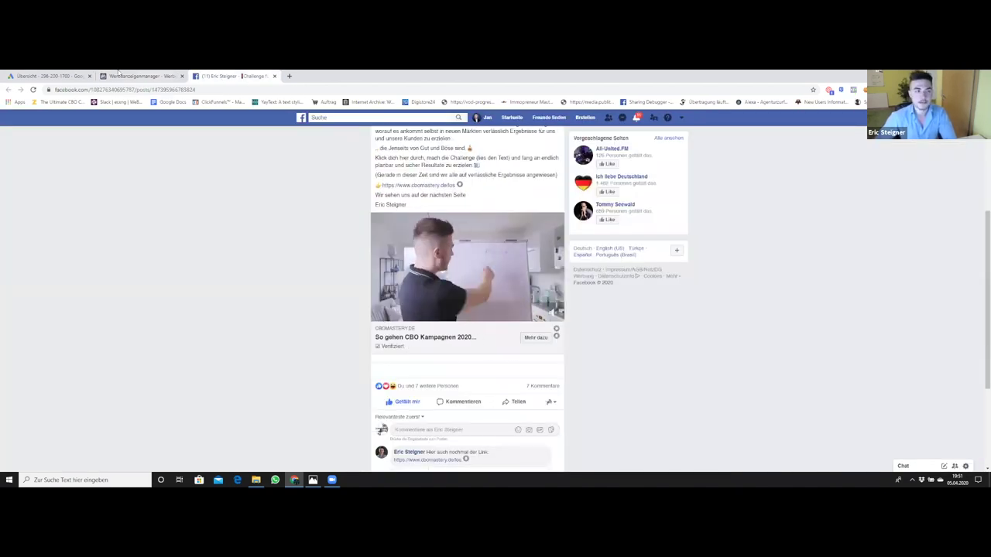
Set the new ad's title to "Erfahre wie Facebook Ads 2020 wirklich funktionieren.."
left_click(143, 75)
left_click(415, 227)
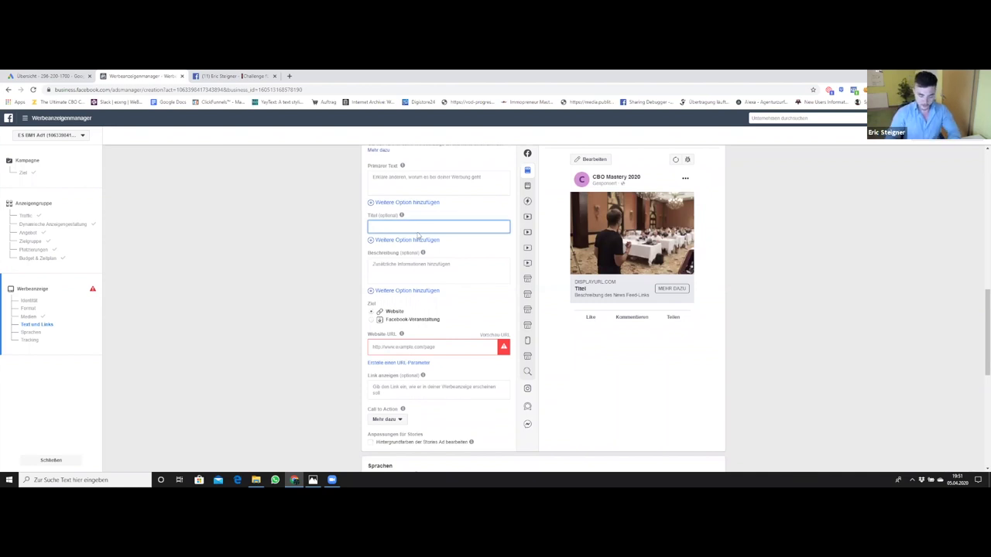
type("Erfahre")
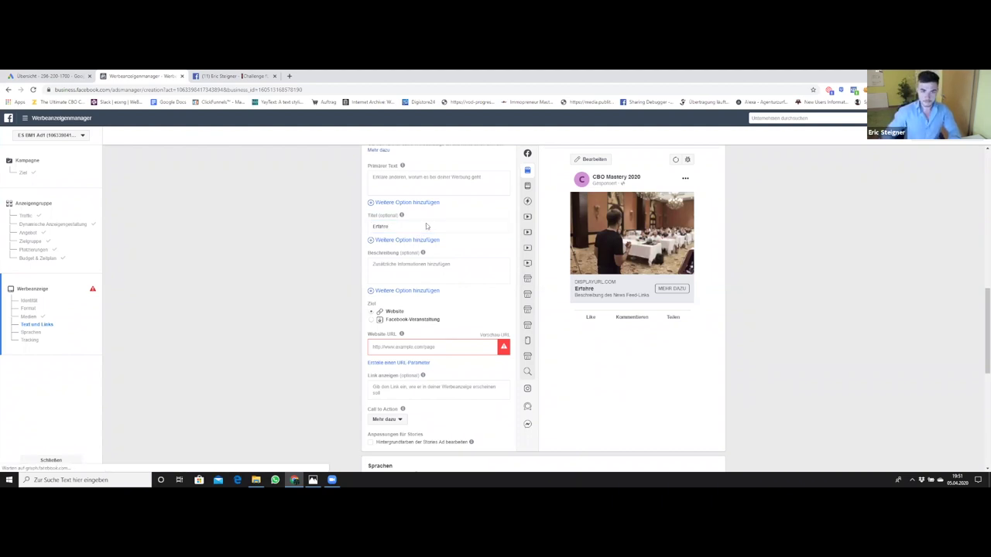
left_click(393, 225)
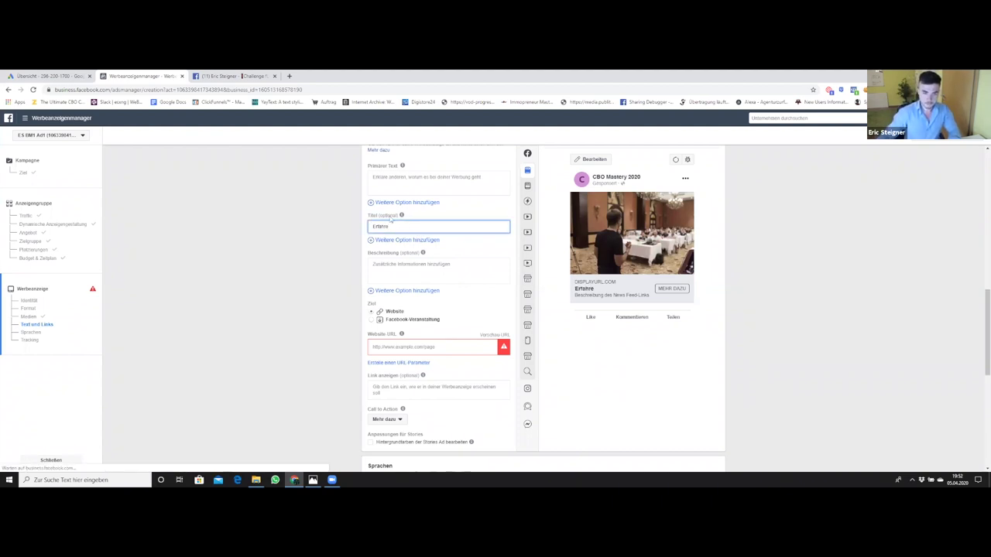
mouse_move(400, 215)
type("wie Faceb")
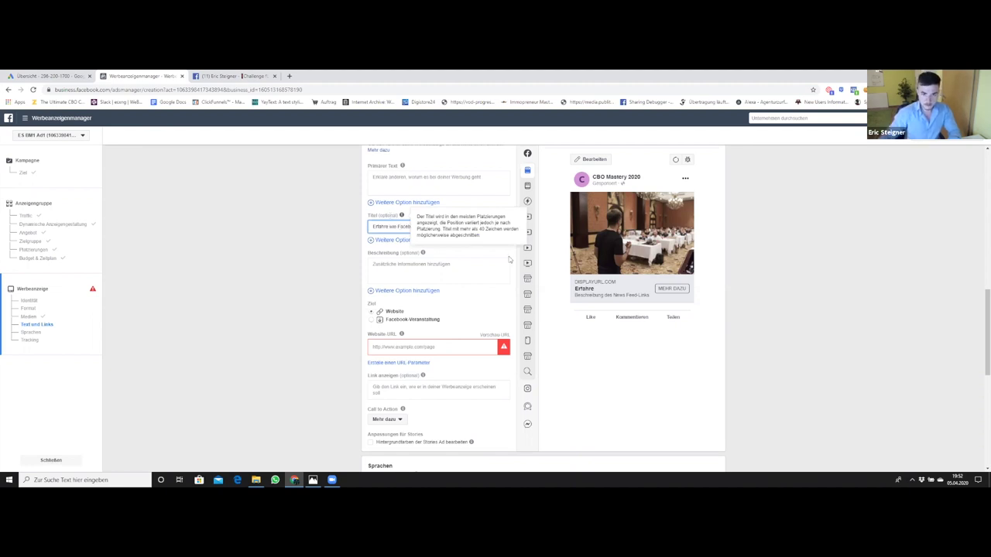
type("ook Ads 2020 wir")
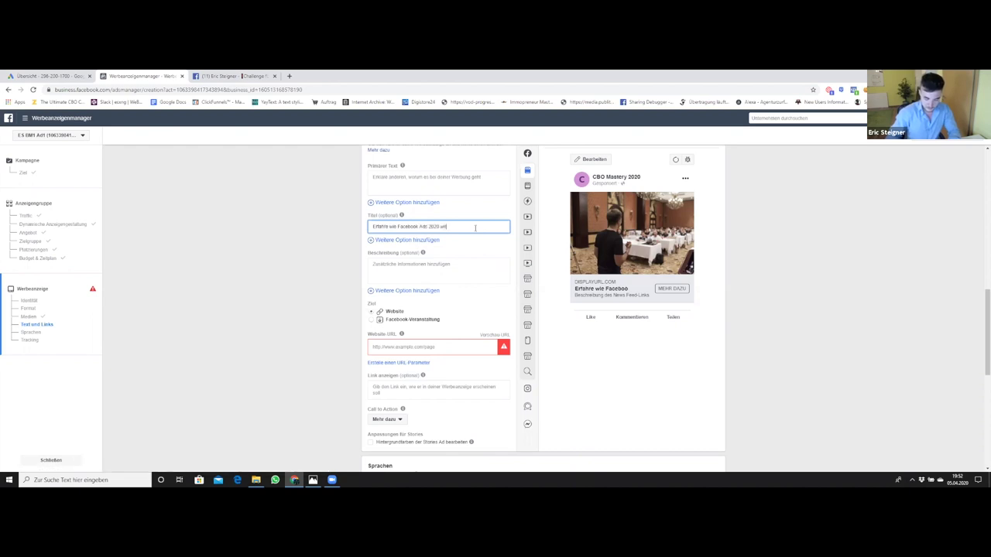
type("klich funktio")
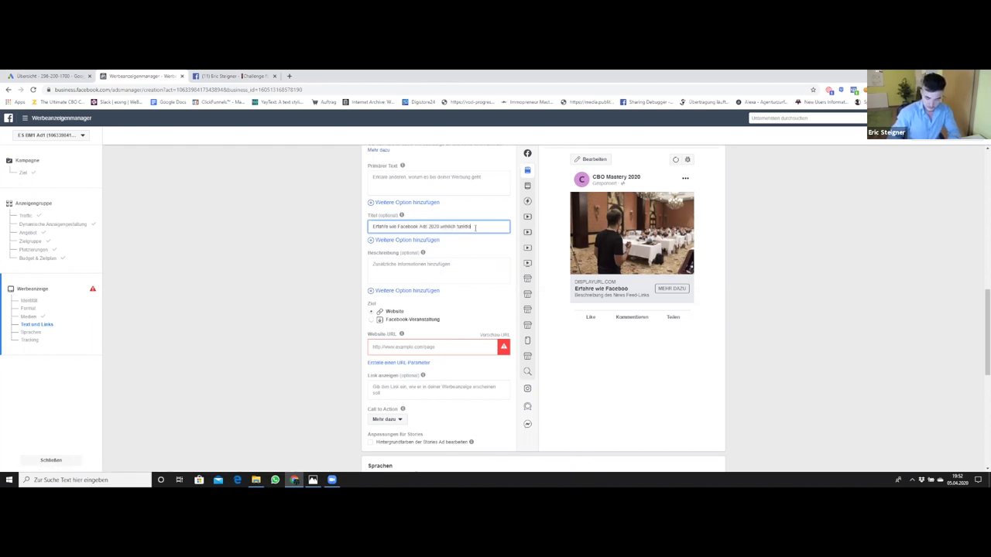
type("nieren")
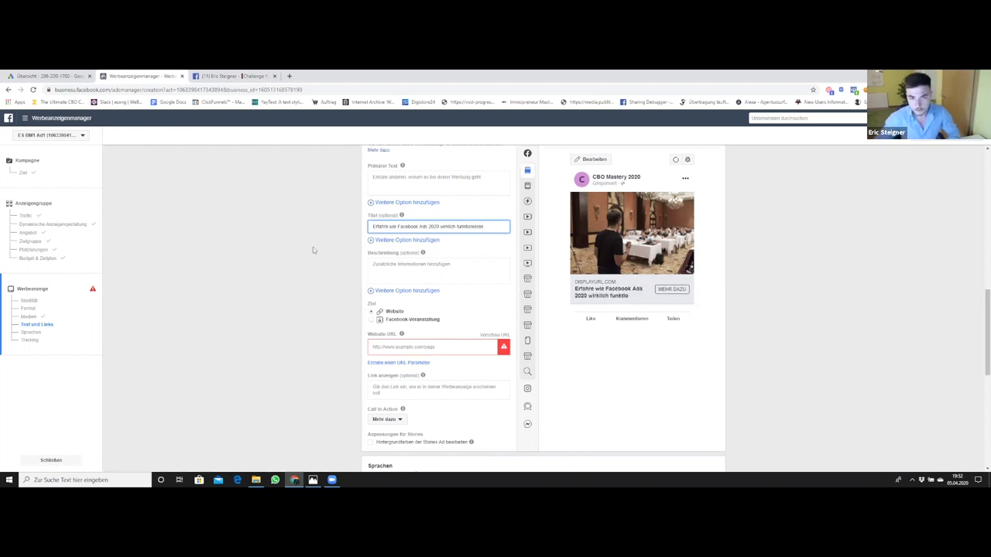
left_click(314, 249)
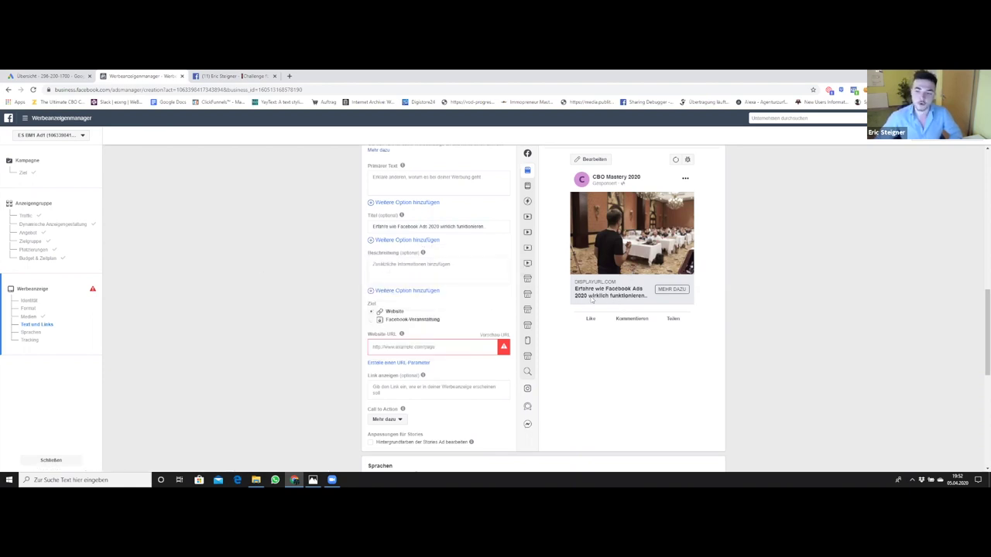
Compare the existing ad post with the new ad's description, website URL, call-to-action and tracking sections
left_click(224, 76)
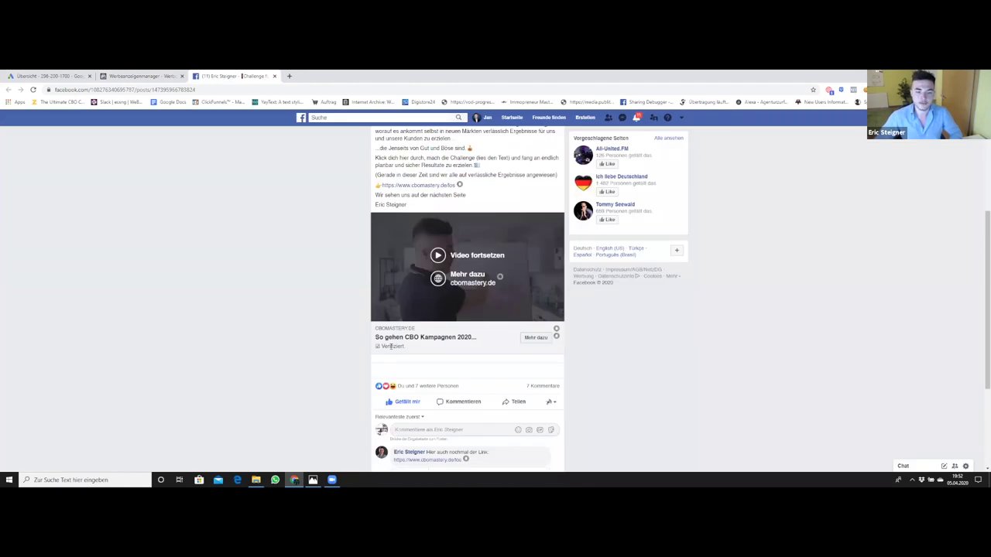
left_click(138, 77)
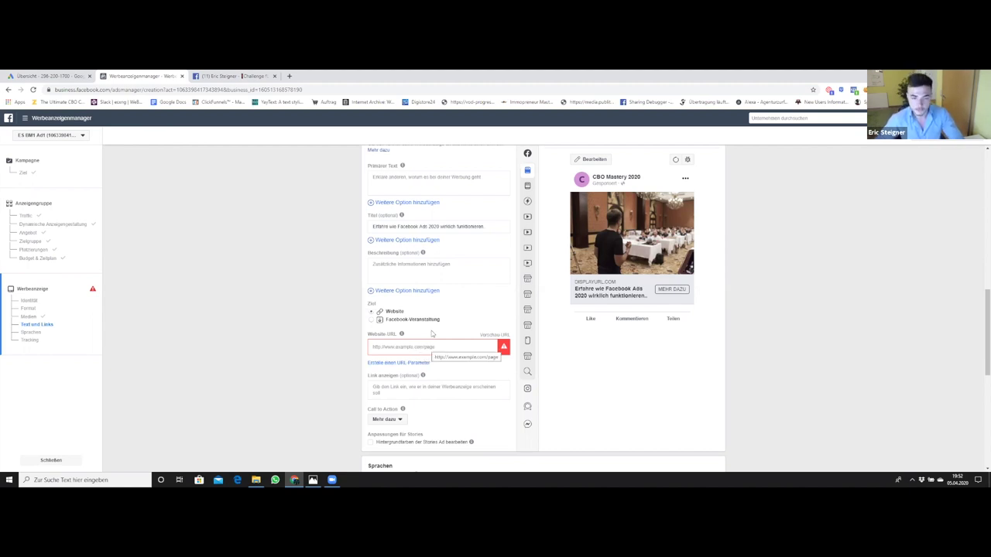
left_click(431, 346)
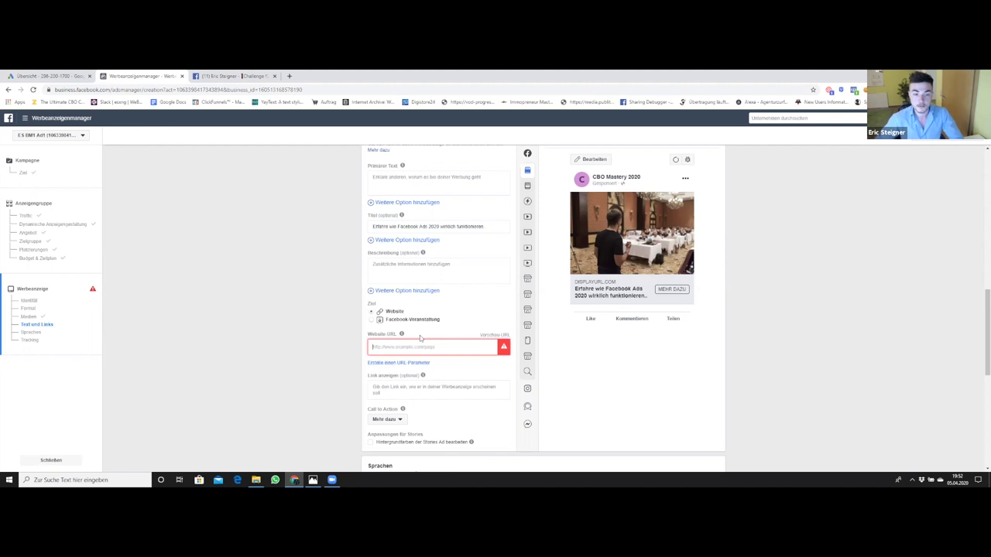
scroll(273, 295, "down", 3)
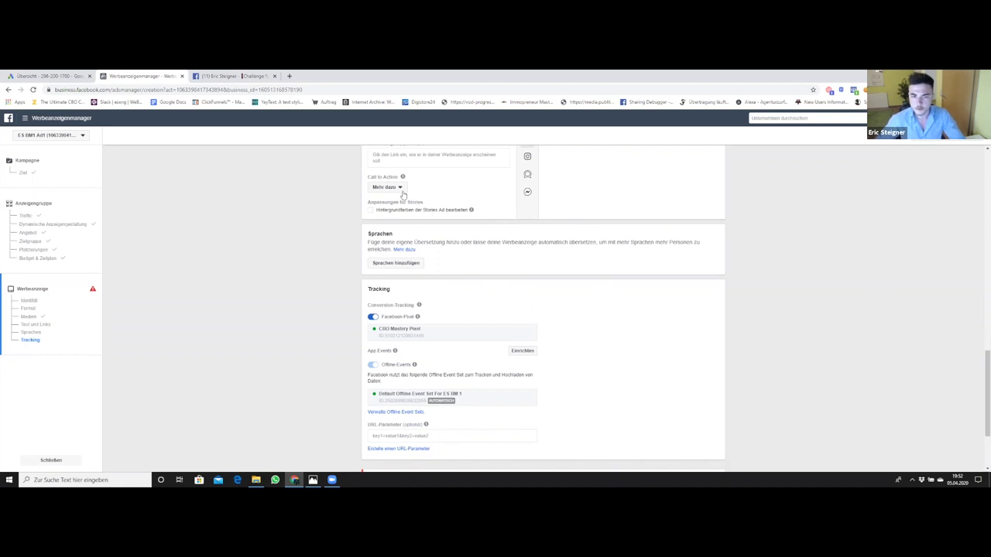
scroll(448, 278, "down", 2)
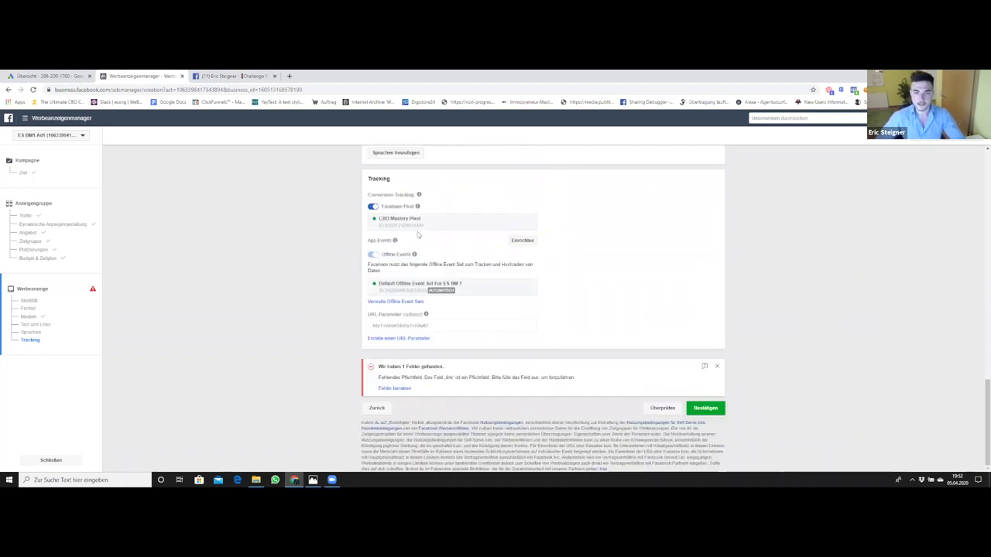
scroll(418, 234, "up", 10)
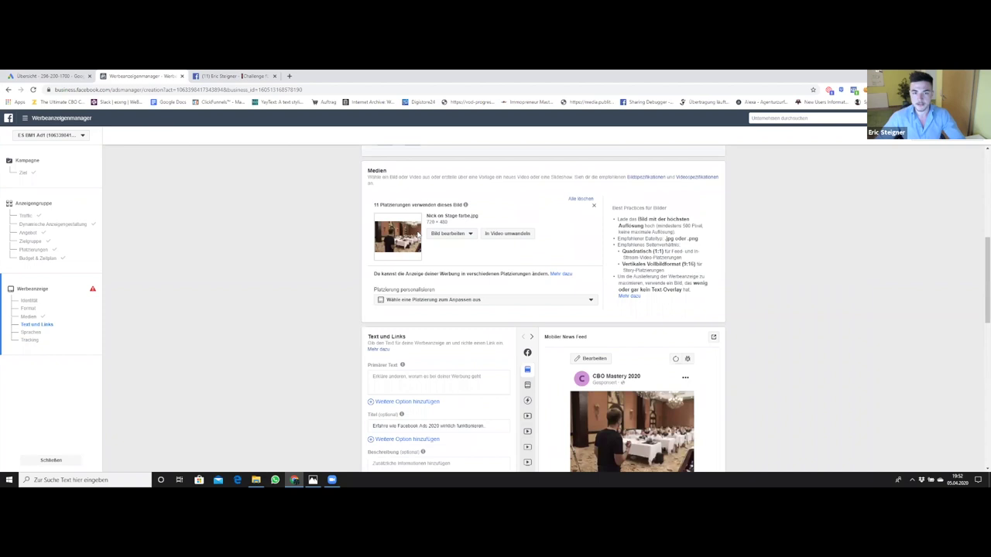
scroll(264, 163, "up", 3)
left_click(231, 76)
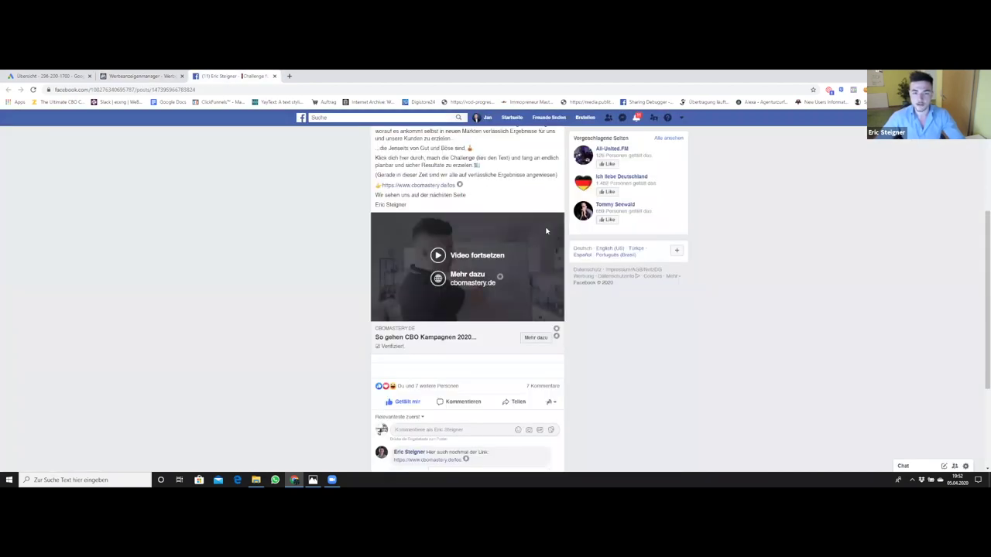
scroll(333, 259, "up", 3)
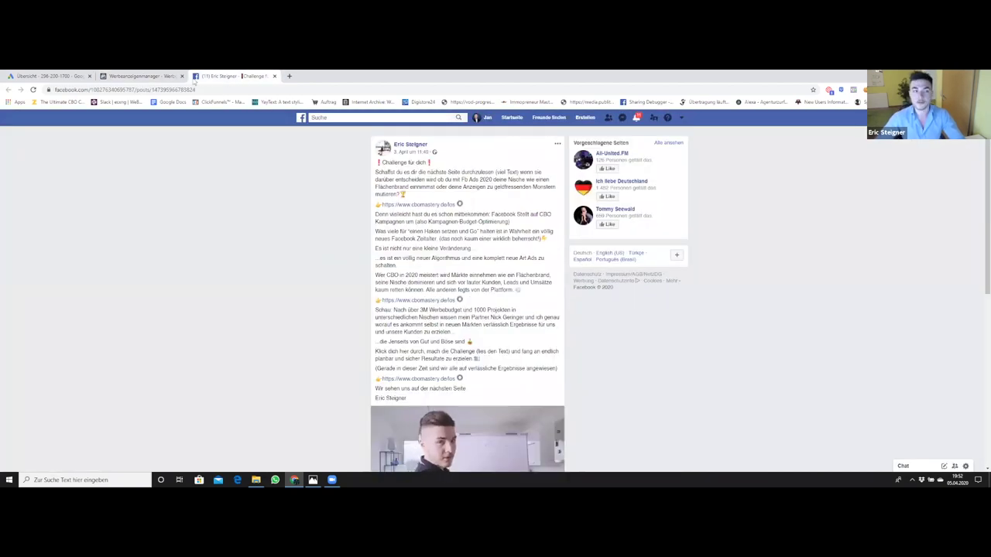
Optimise the ad group's delivery for Link-Klicks and check the ad's tracking settings
left_click(161, 75)
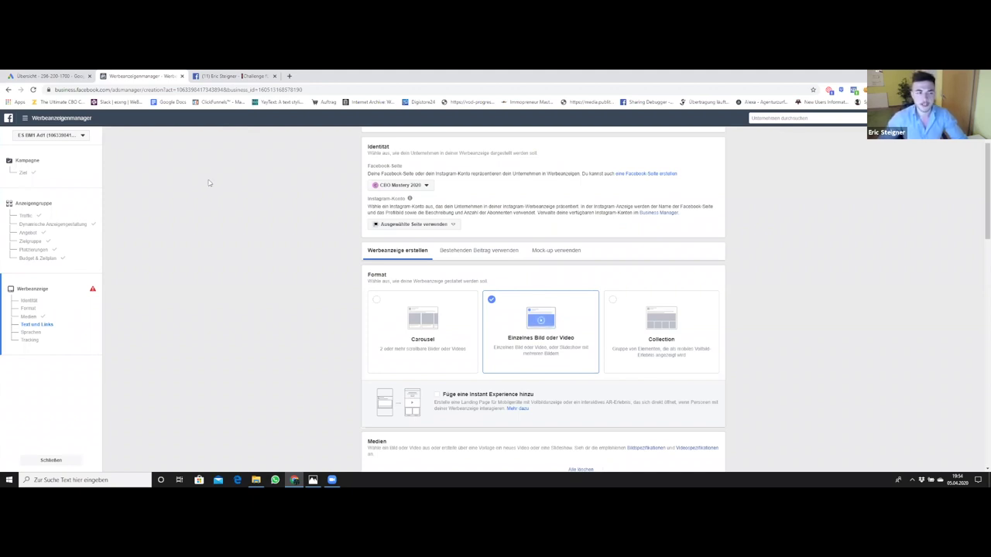
left_click(41, 259)
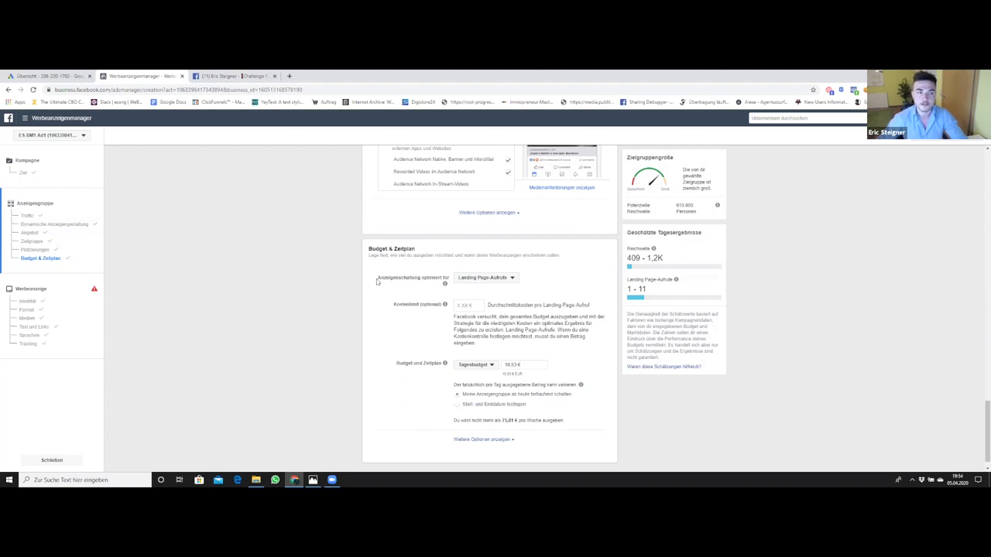
left_click(509, 278)
left_click(475, 333)
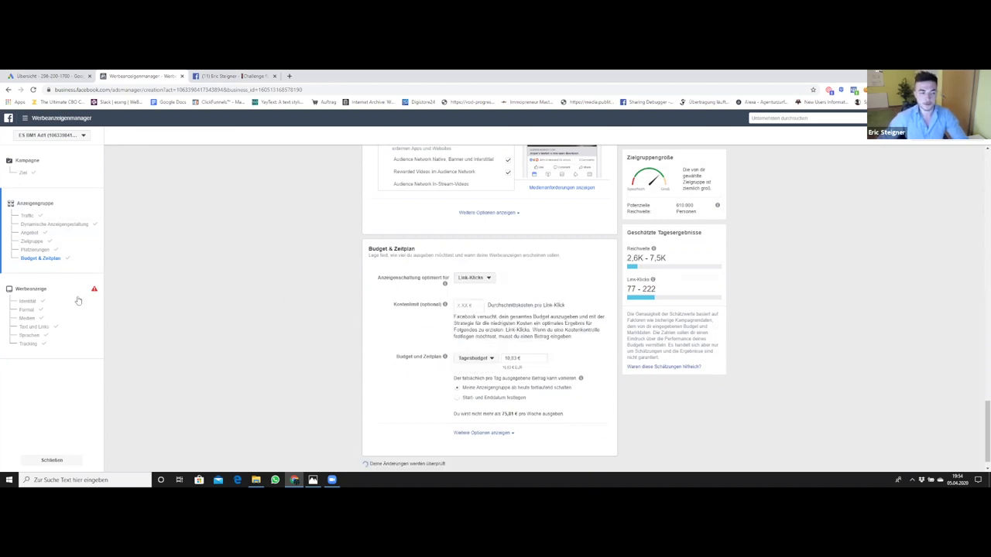
left_click(27, 344)
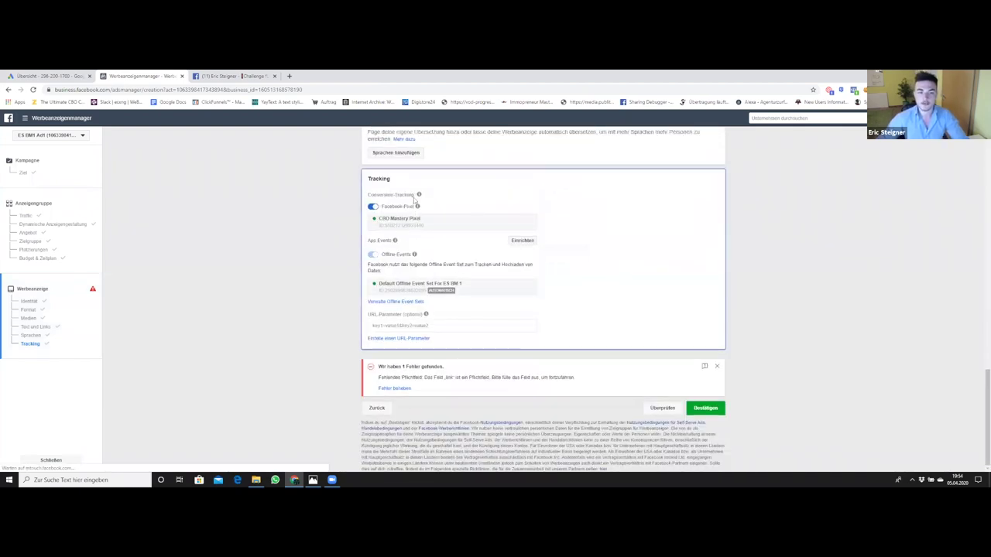
mouse_move(395, 242)
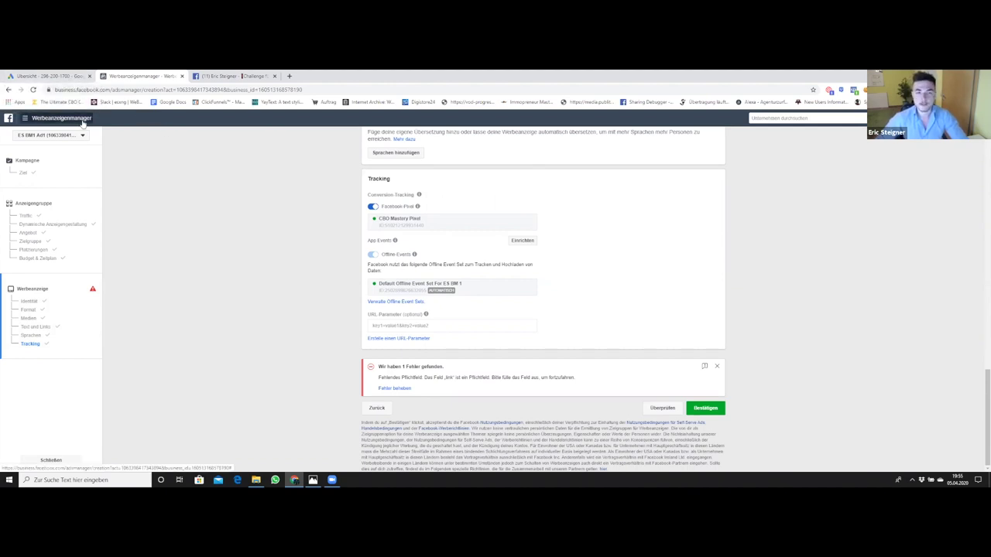
Switch to Google Ads and start a new campaign from the list of search campaigns
left_click(44, 76)
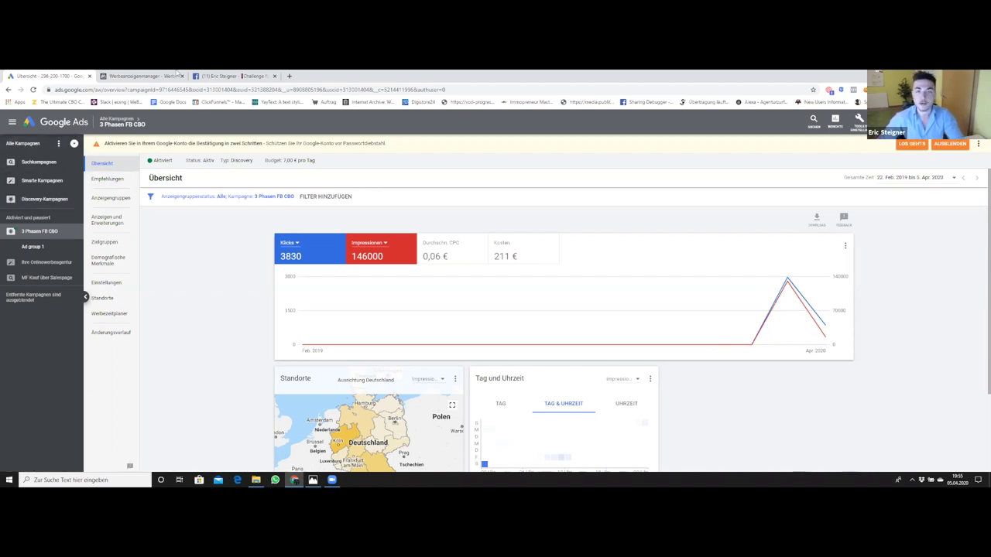
left_click(45, 164)
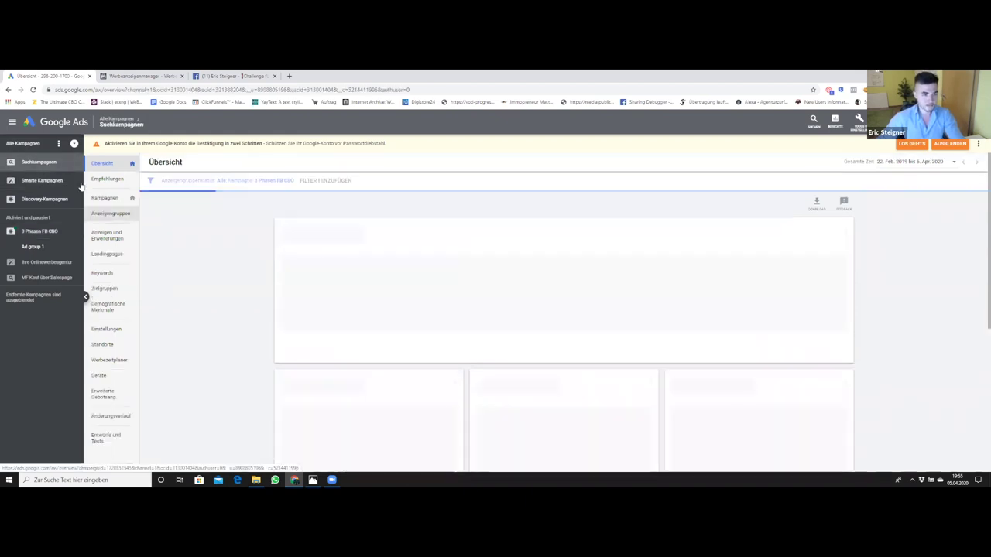
left_click(121, 203)
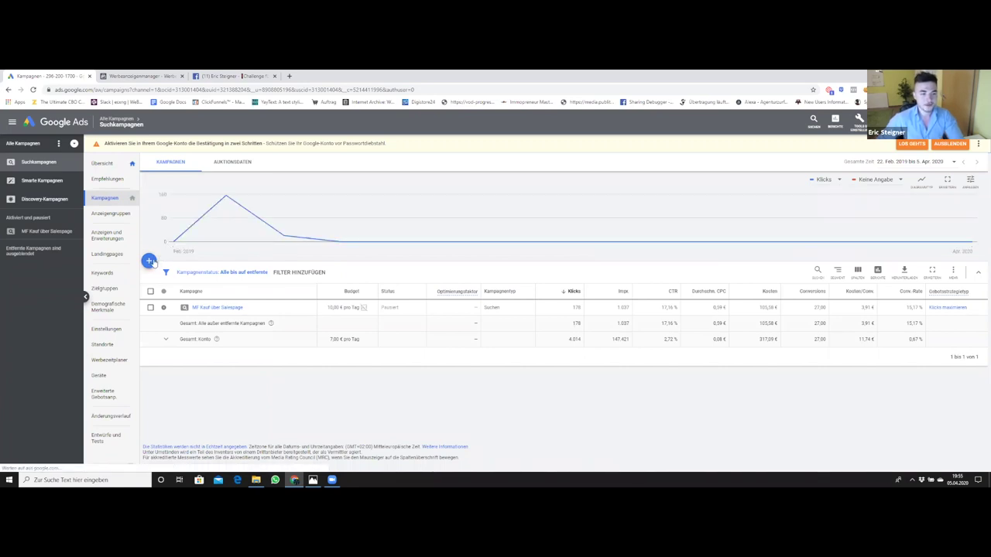
left_click(149, 262)
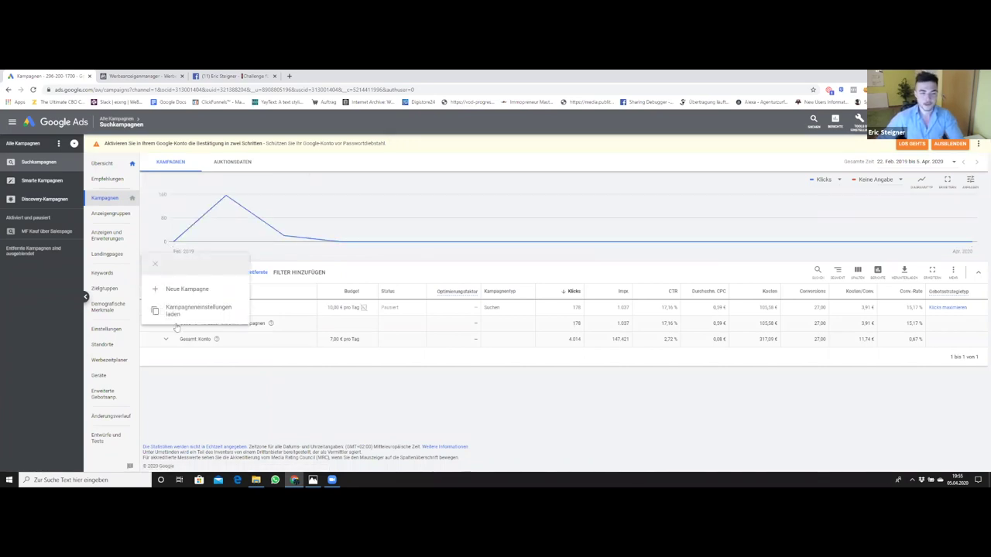
left_click(188, 283)
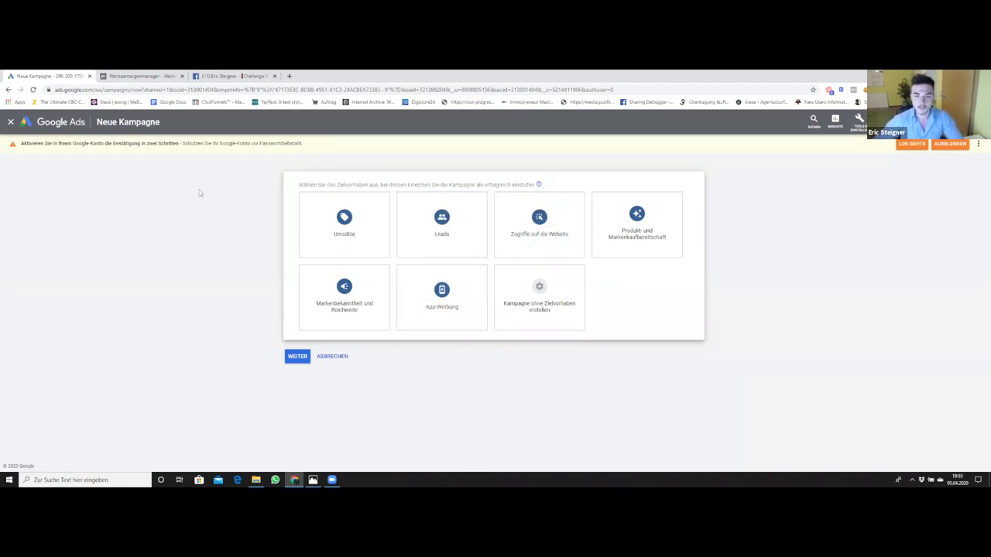
Choose the goal "Zugriffe auf die Website" and the campaign type Suchnetzwerk, and continue to the campaign settings
left_click(564, 236)
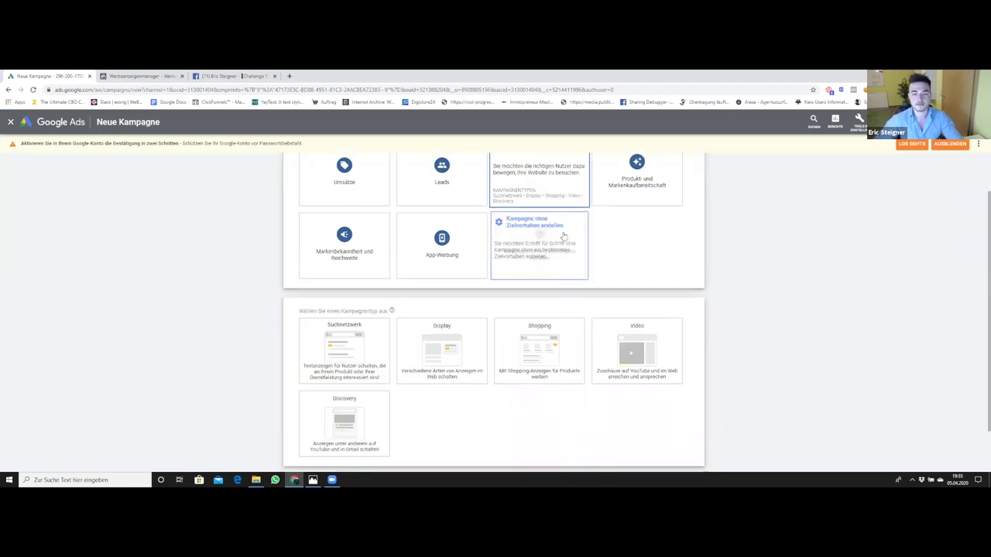
left_click(337, 317)
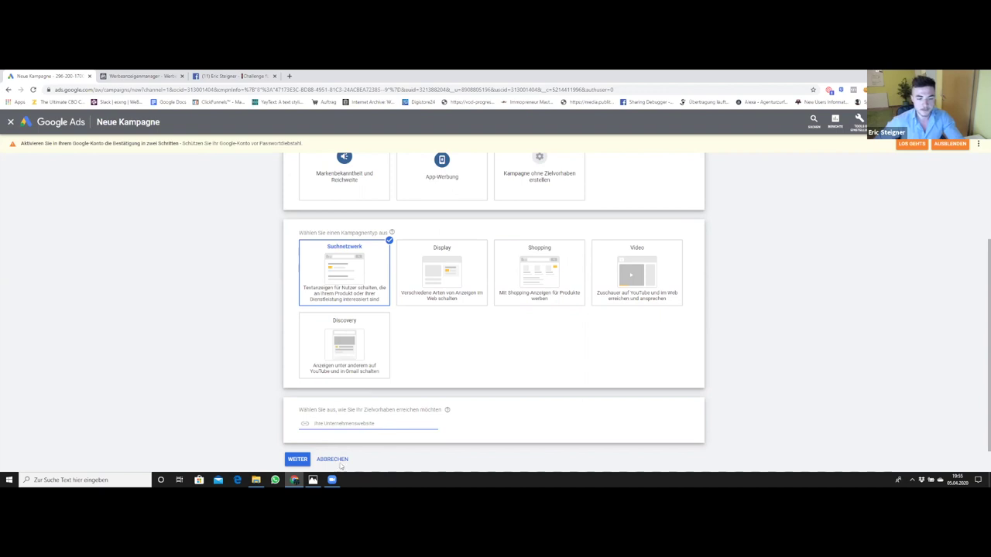
left_click(294, 460)
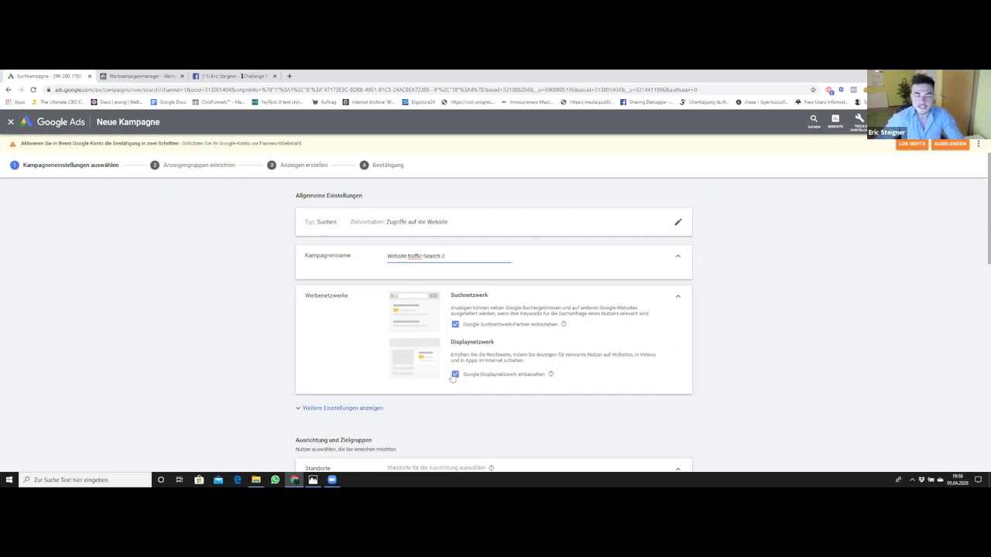
Show the search campaign's additional settings and examine its URL options
left_click(376, 410)
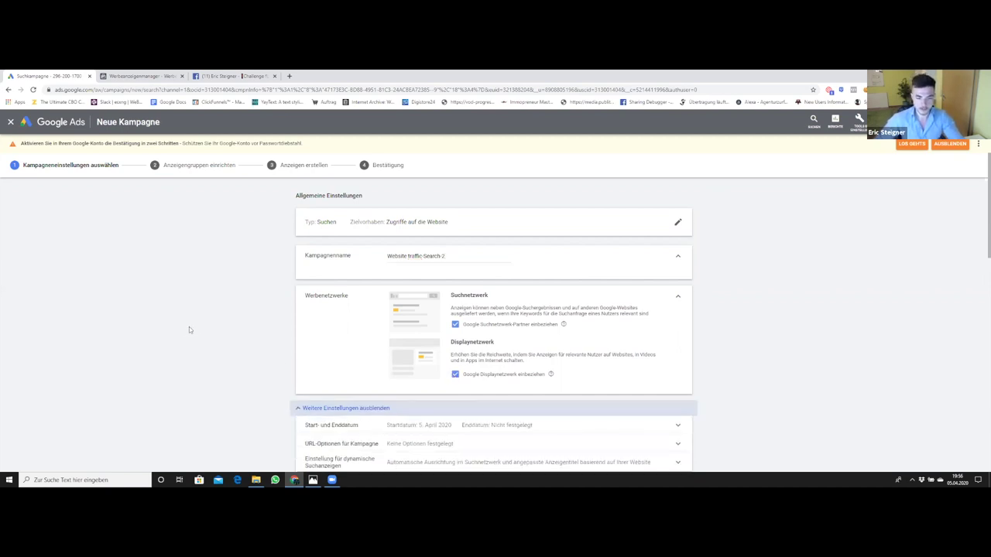
scroll(452, 268, "down", 3)
left_click(446, 334)
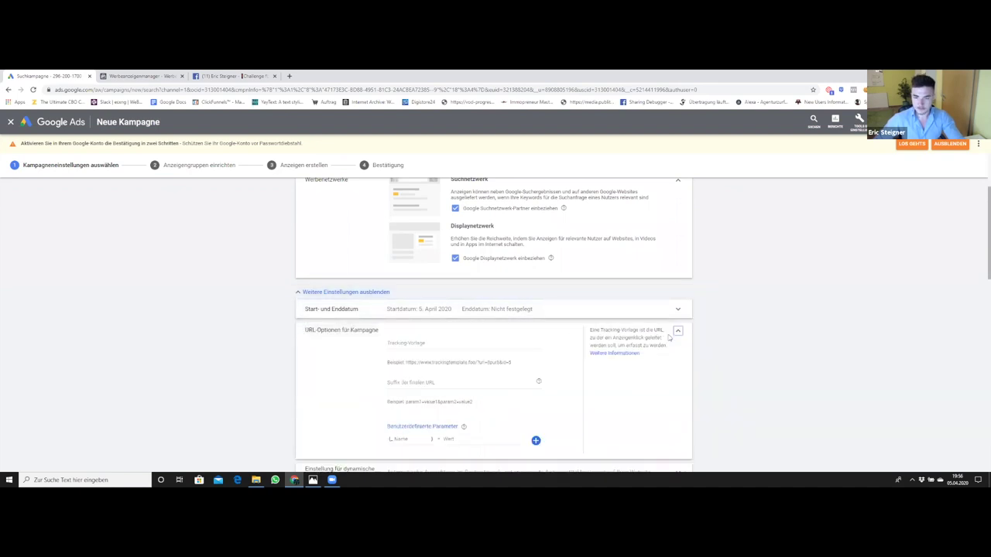
left_click(678, 332)
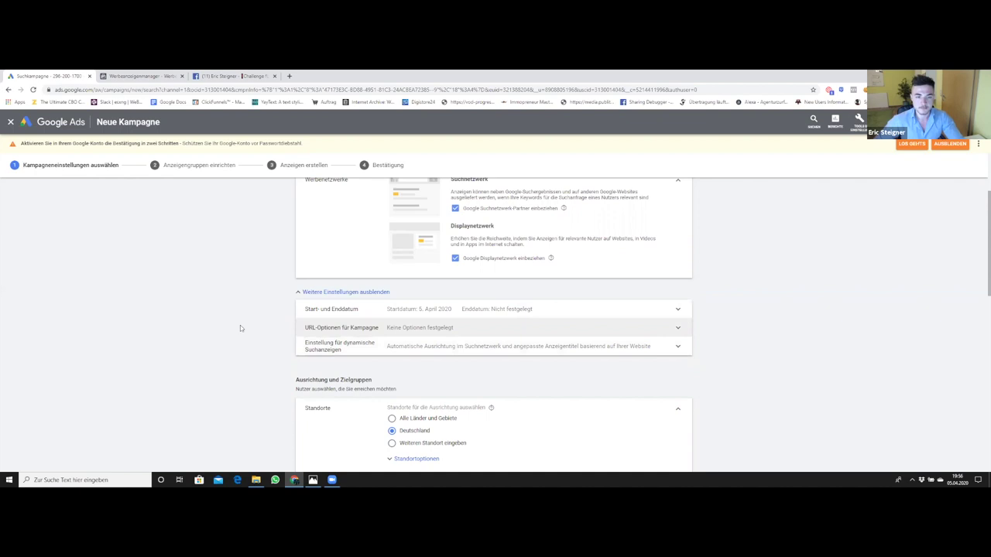
Switch the campaign's location targeting to a custom location entry and add the country Deutschland as a target region
scroll(240, 328, "down", 3)
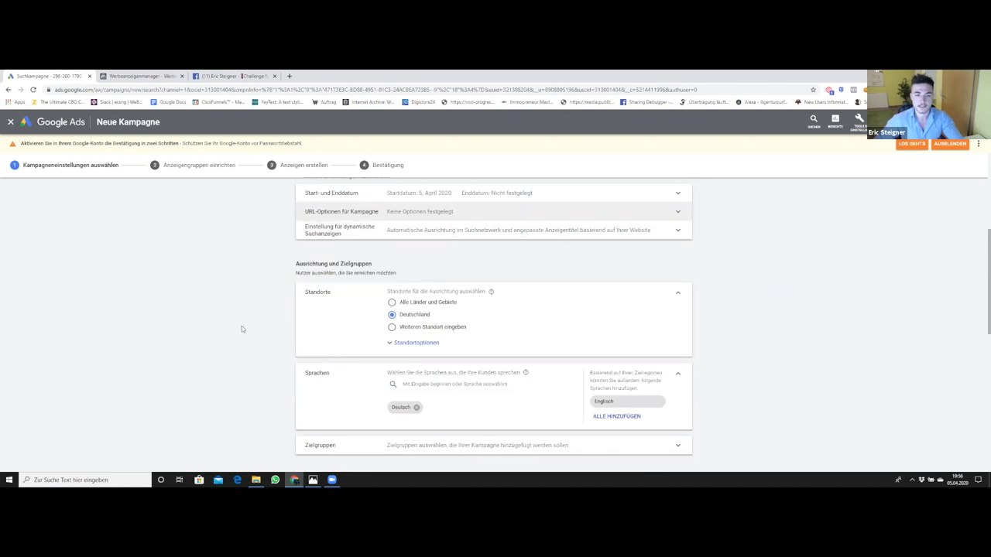
left_click(422, 328)
left_click(421, 345)
type("de")
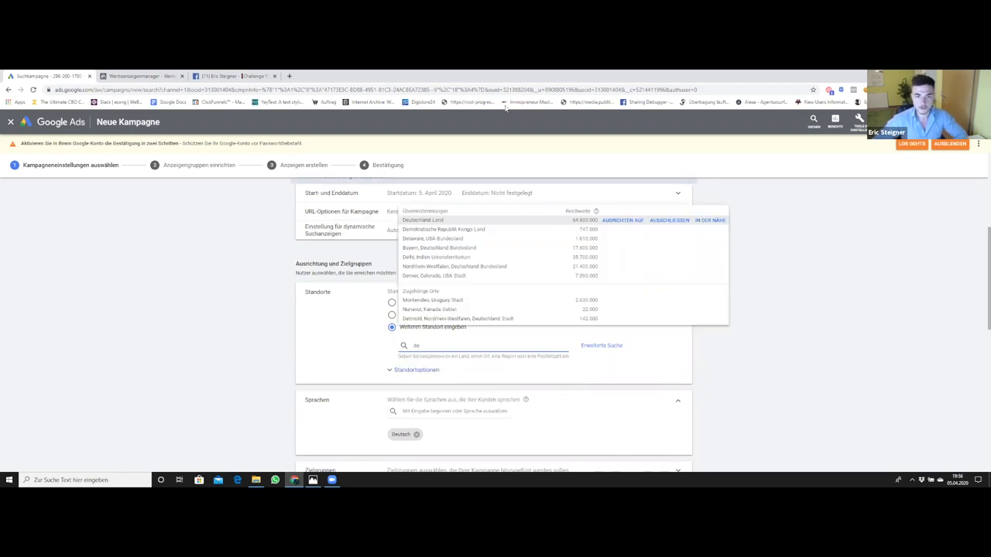
left_click(463, 220)
left_click(446, 378)
type("öster")
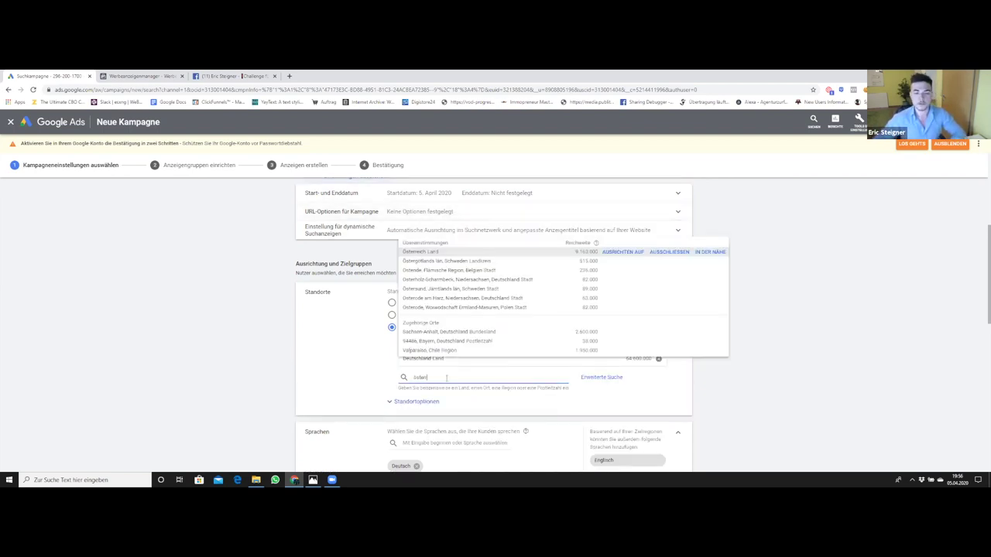
left_click(489, 259)
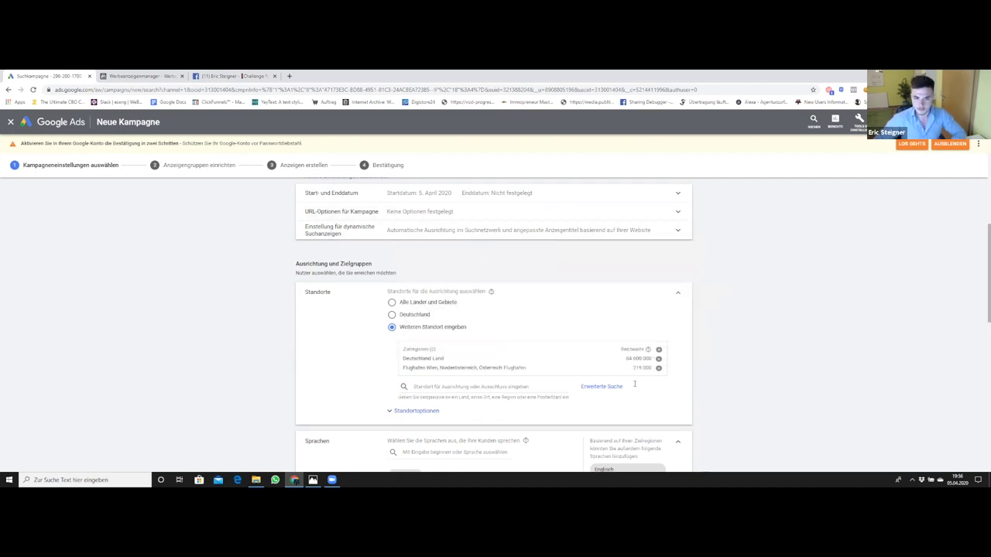
left_click(658, 368)
Add the countries Österreich and Schweiz to the campaign's target regions
left_click(513, 379)
type("öster")
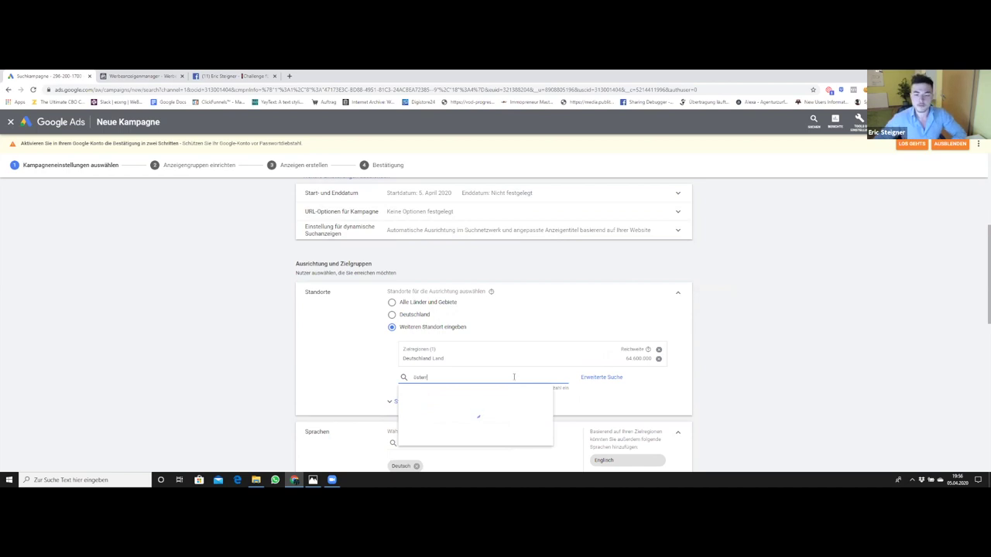
left_click(484, 248)
left_click(464, 385)
type("schweiz")
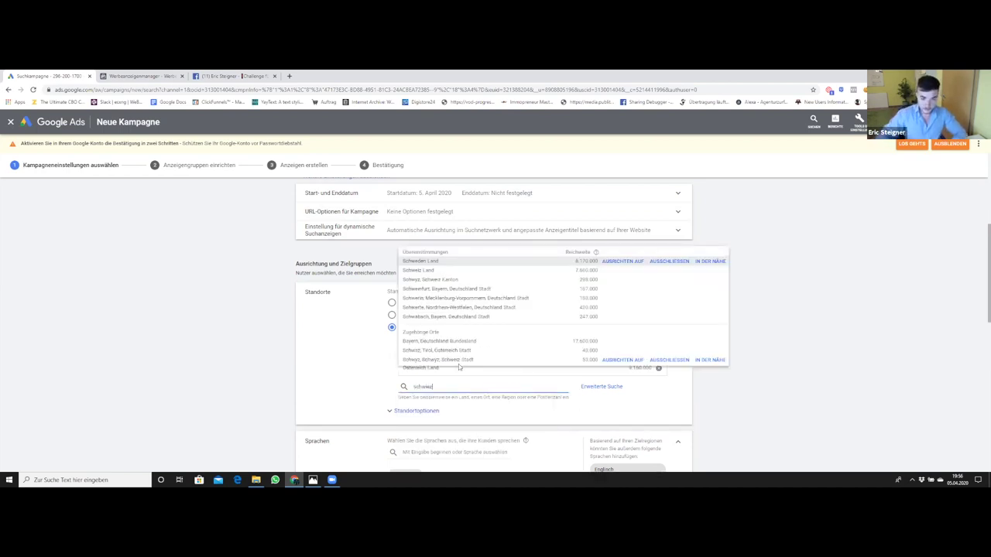
left_click(446, 261)
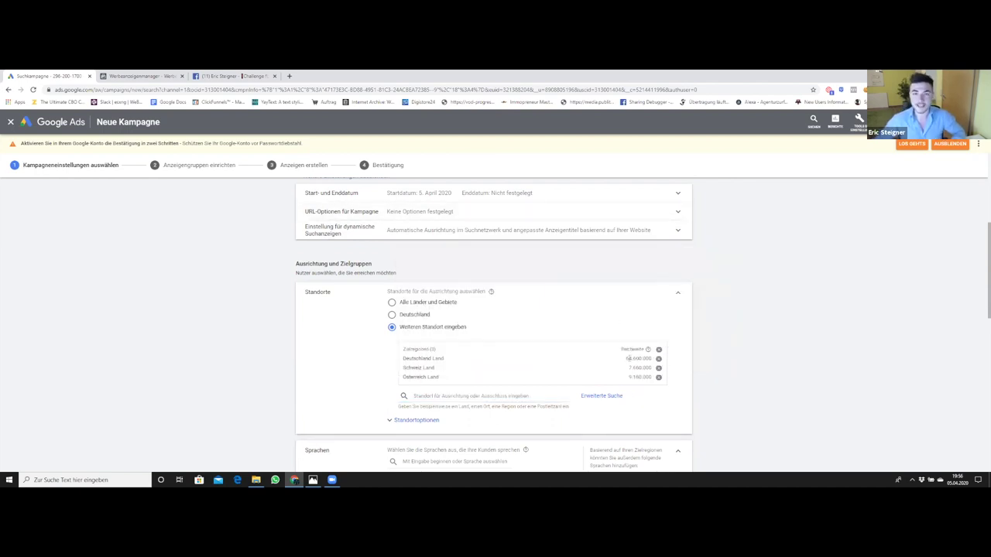
Examine the campaign's language setting and the available audiences in the Zielgruppen section, leaving no audience selected
scroll(568, 337, "down", 2)
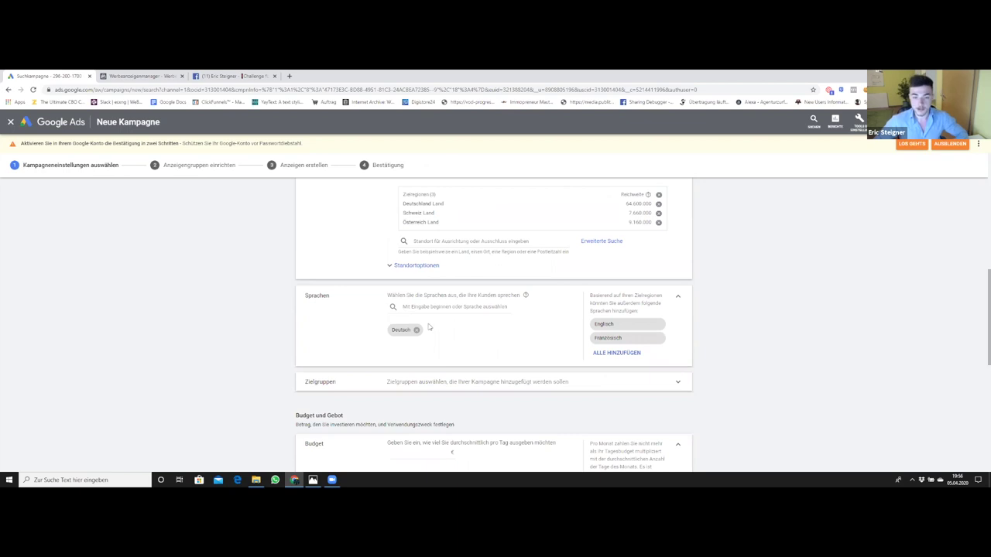
left_click(529, 379)
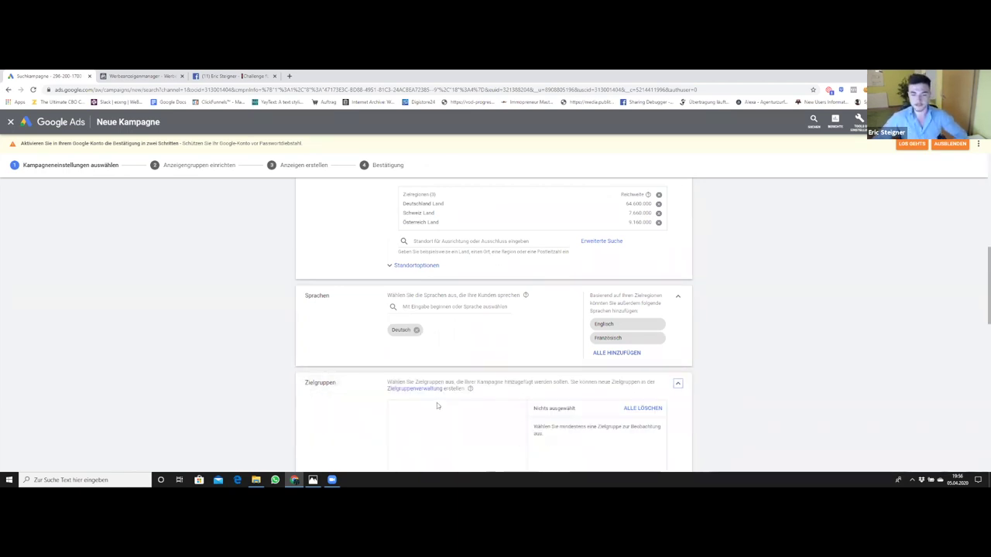
scroll(464, 372, "down", 1)
scroll(410, 348, "down", 1)
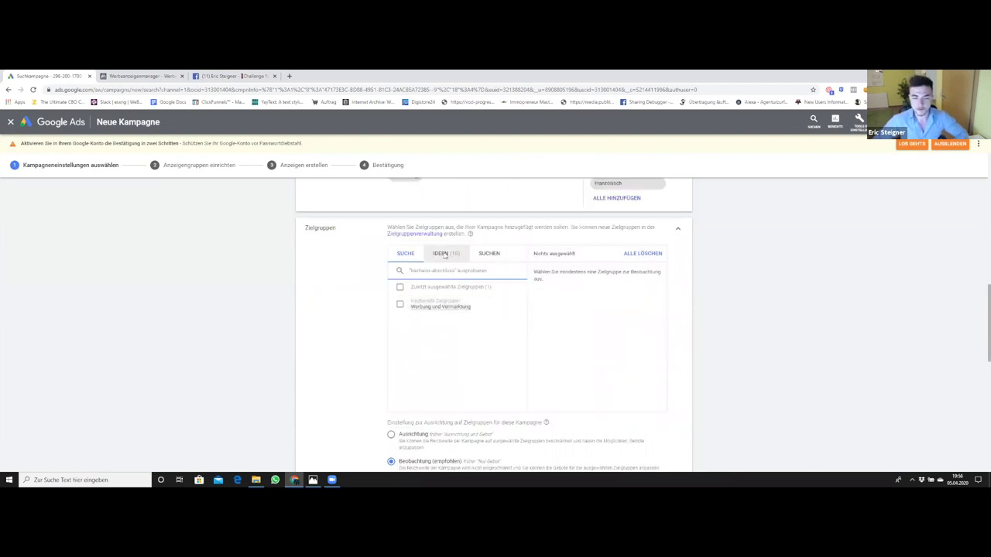
scroll(445, 256, "down", 2)
scroll(445, 255, "down", 3)
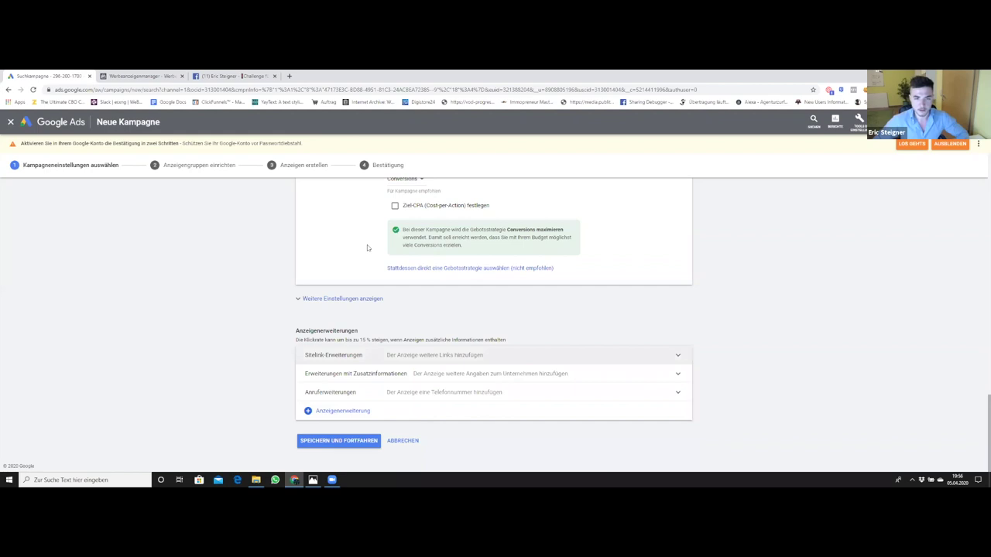
scroll(367, 246, "up", 4)
scroll(367, 248, "up", 3)
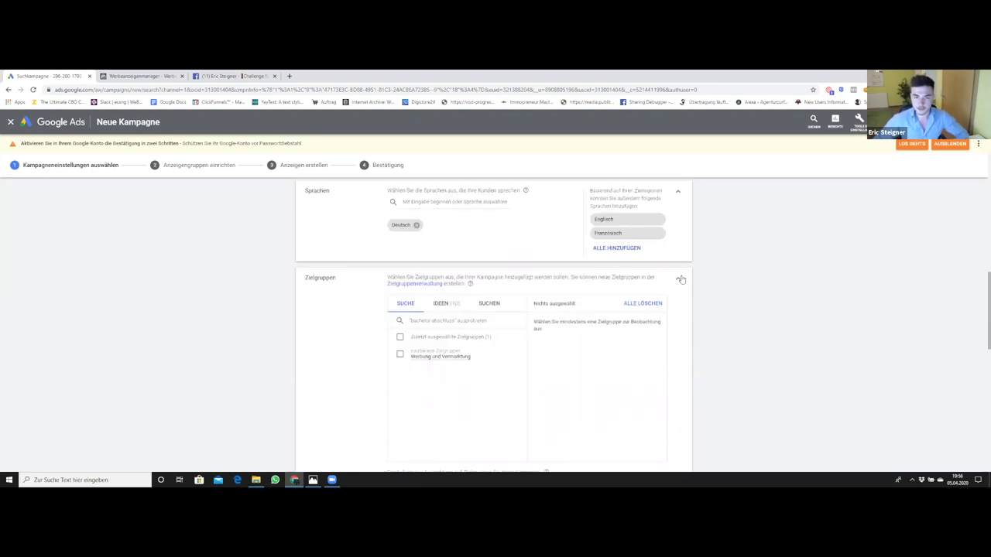
left_click(679, 278)
Set the average daily budget to 10,00 € and the bidding focus to Klicks
scroll(372, 287, "down", 1)
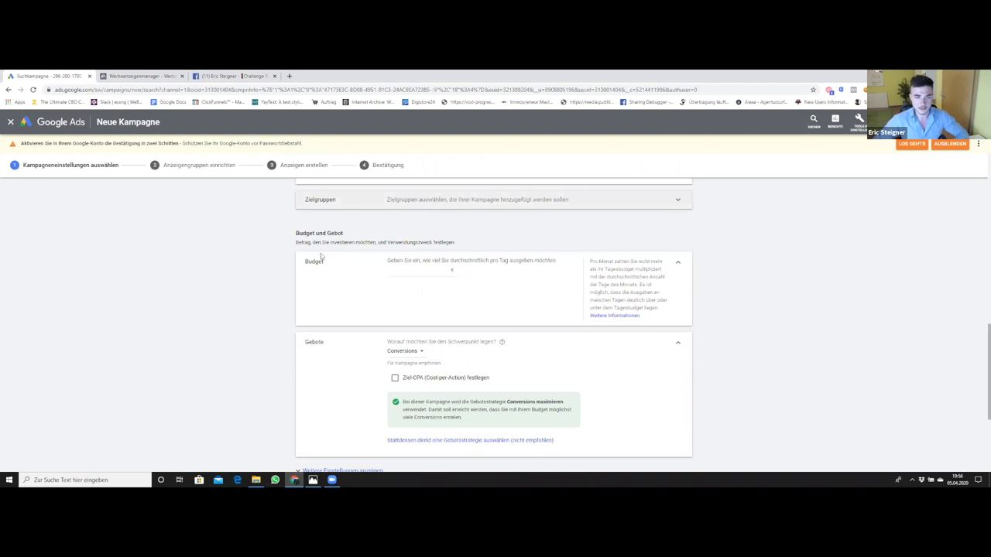
left_click(433, 268)
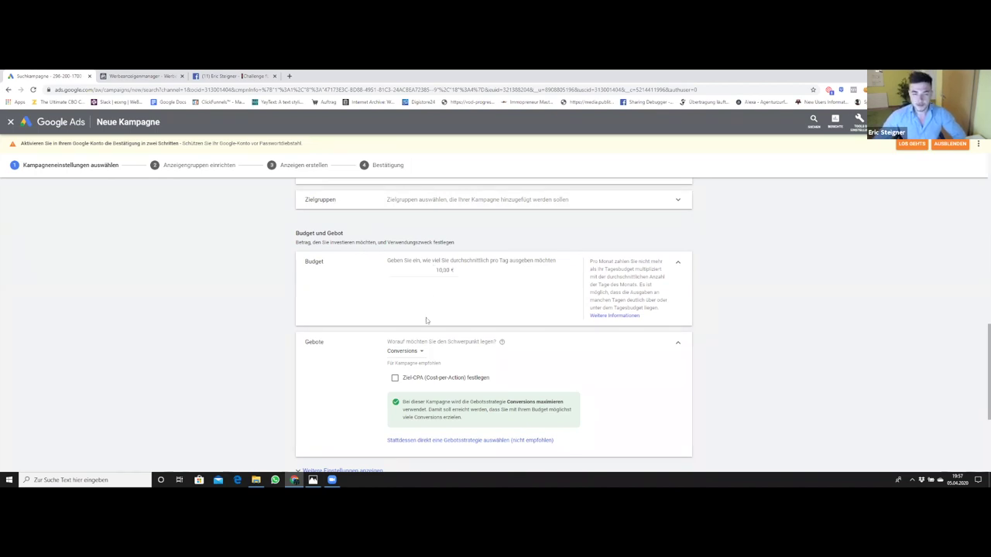
left_click(404, 353)
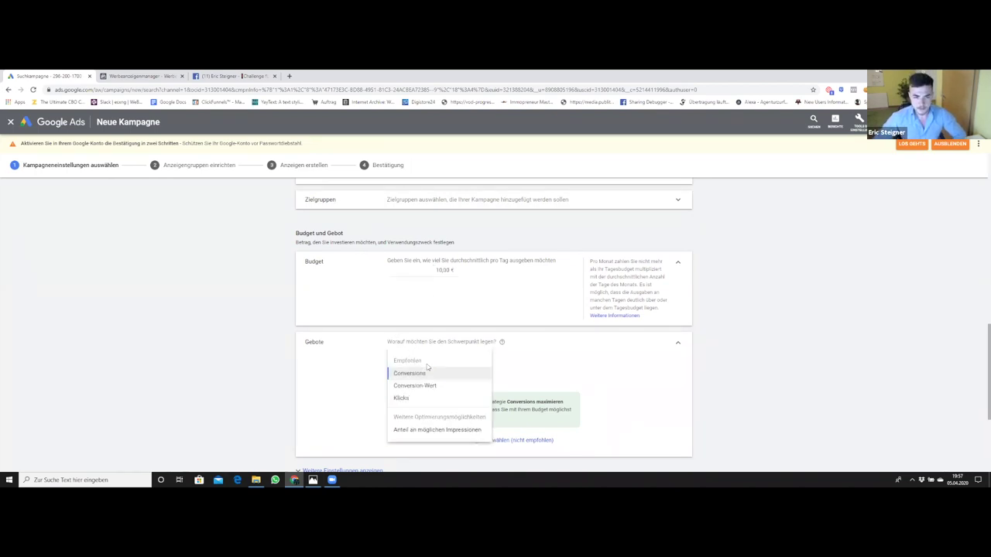
left_click(402, 398)
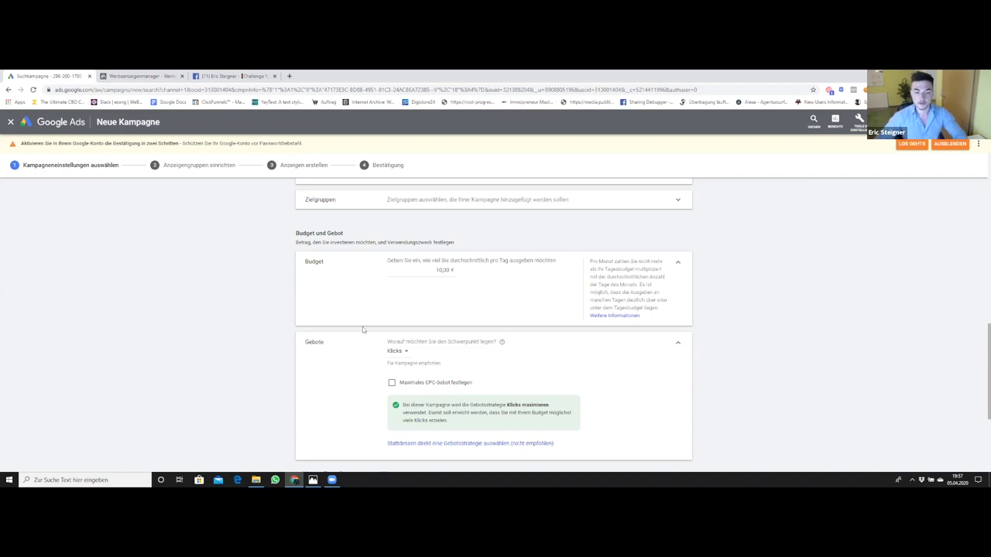
Show the additional budget and bidding settings, review the ad extensions, and save the campaign settings to continue to the ad groups
scroll(478, 341, "down", 2)
scroll(476, 342, "down", 1)
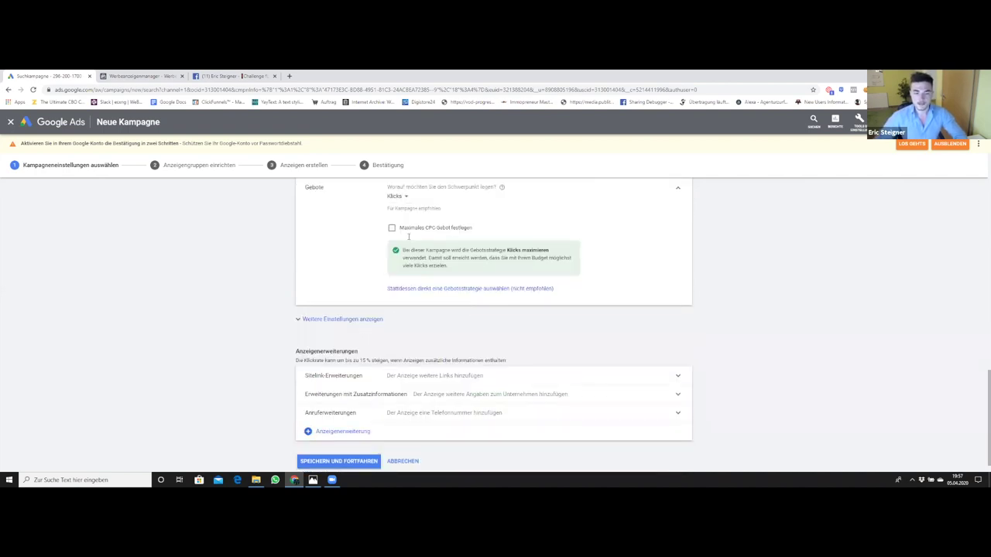
left_click(367, 323)
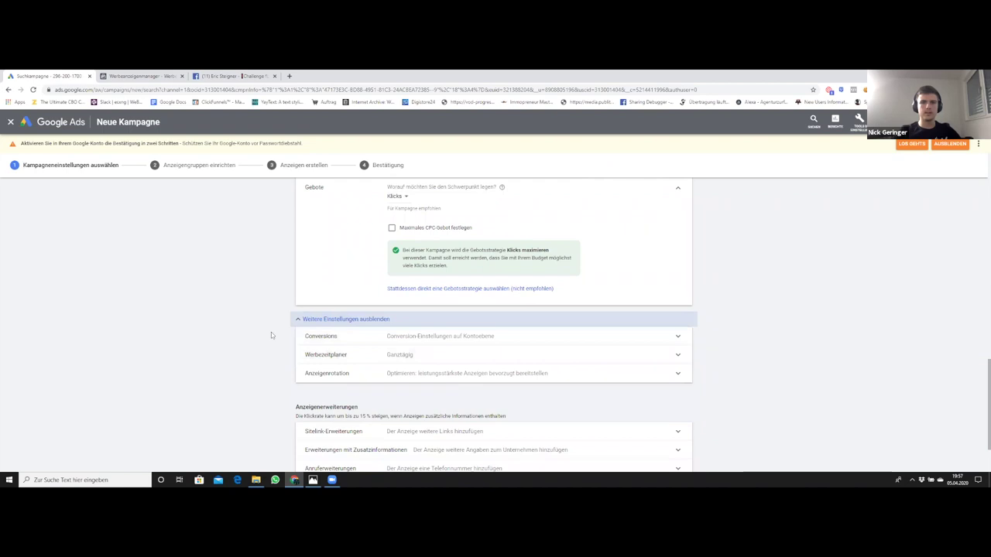
scroll(316, 289, "down", 2)
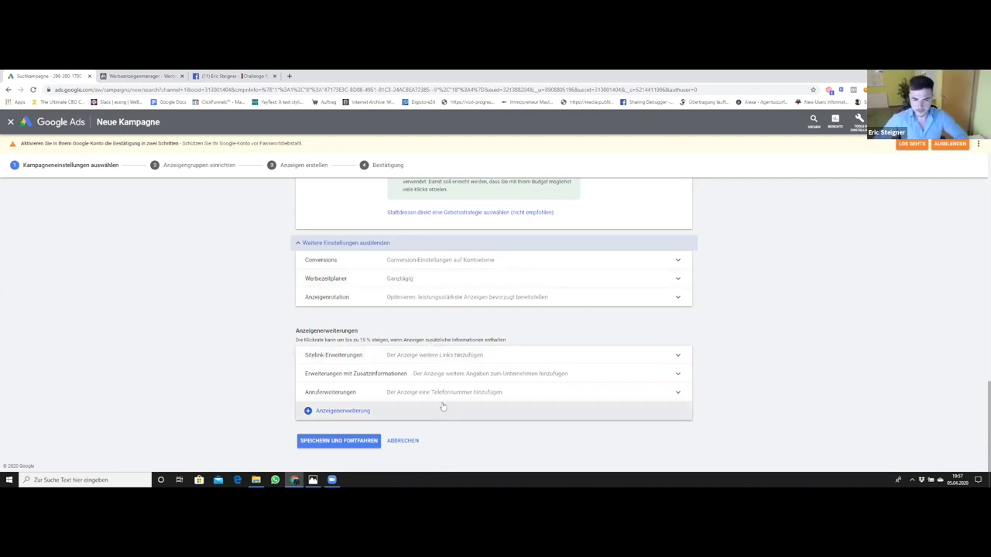
left_click(372, 440)
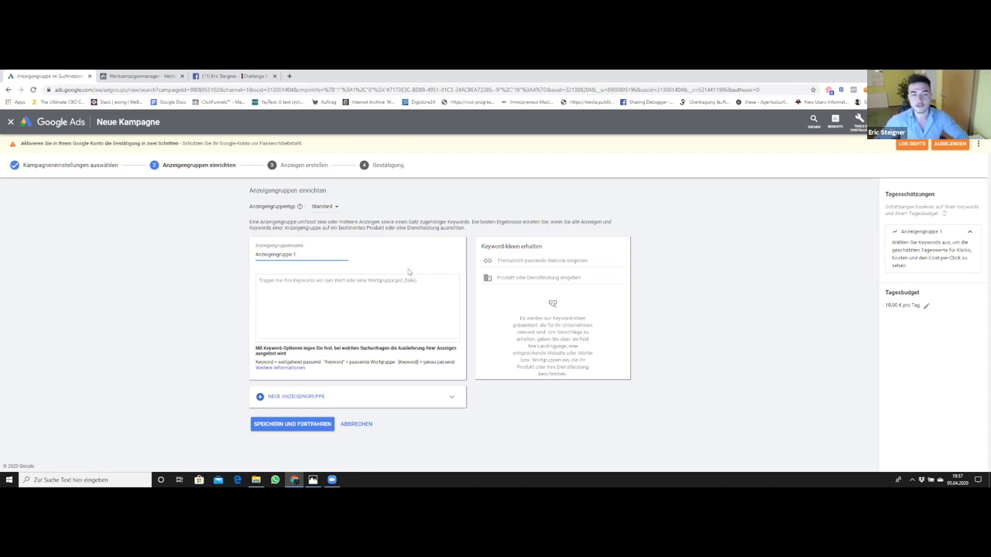
Enter the keywords "Facebook Ads schalten" and "CBO Kampagnen schalten" on separate lines for Anzeigengruppe 1
left_click(402, 298)
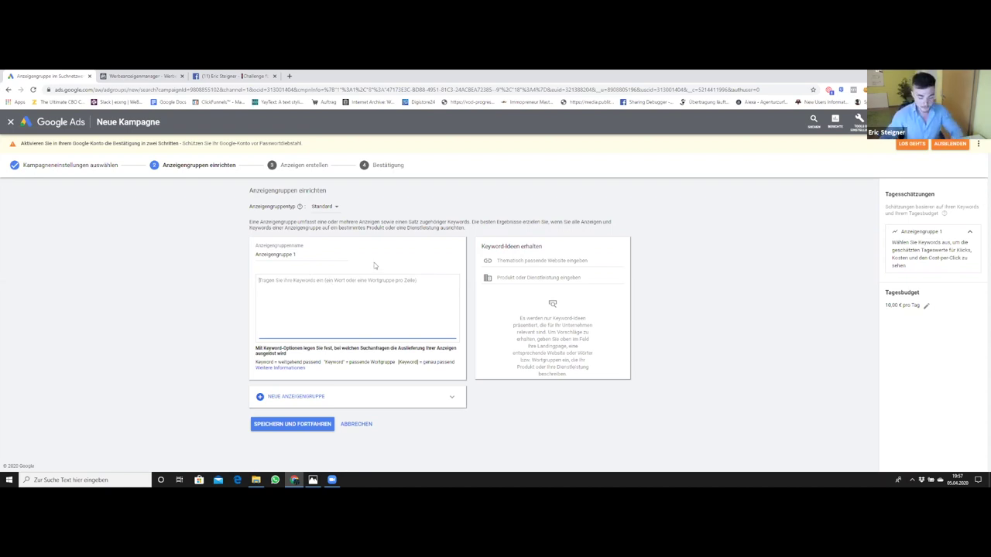
type("Facebook Ads schalten")
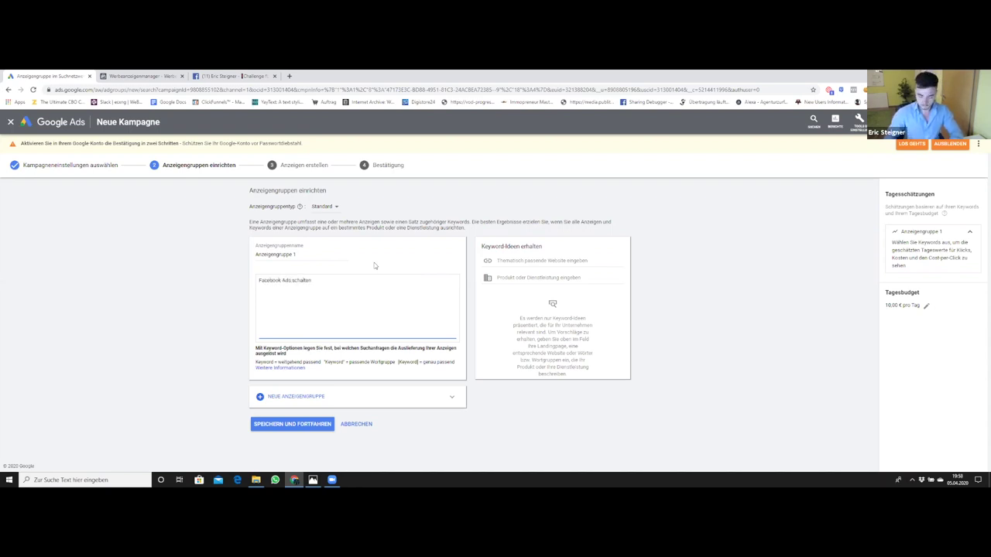
key("Return")
type("CBO")
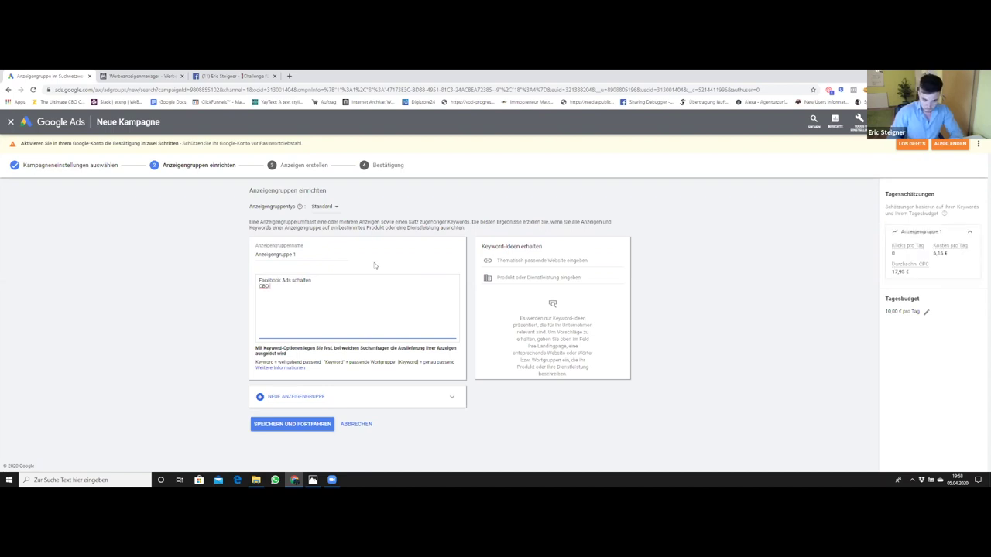
type(" Kampagnen s")
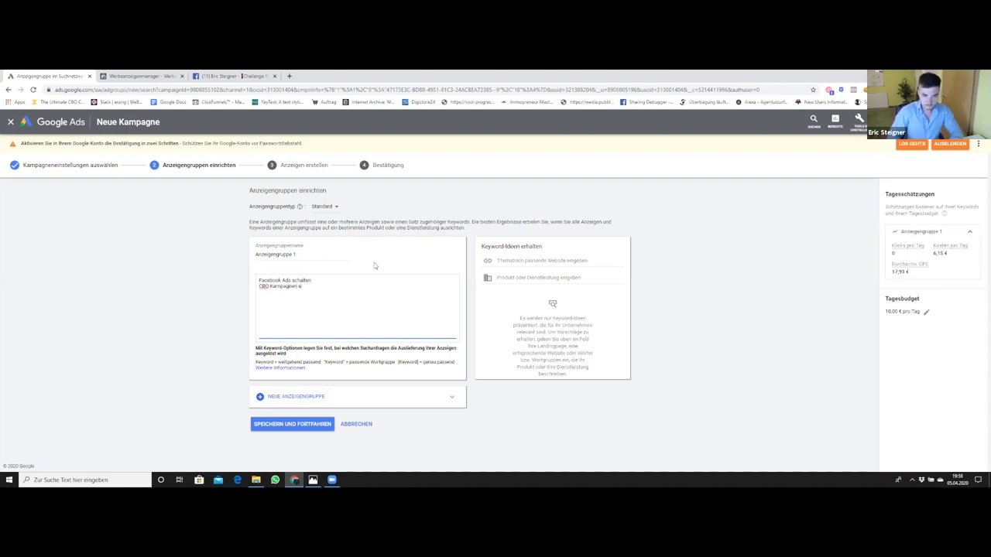
type("chalten ")
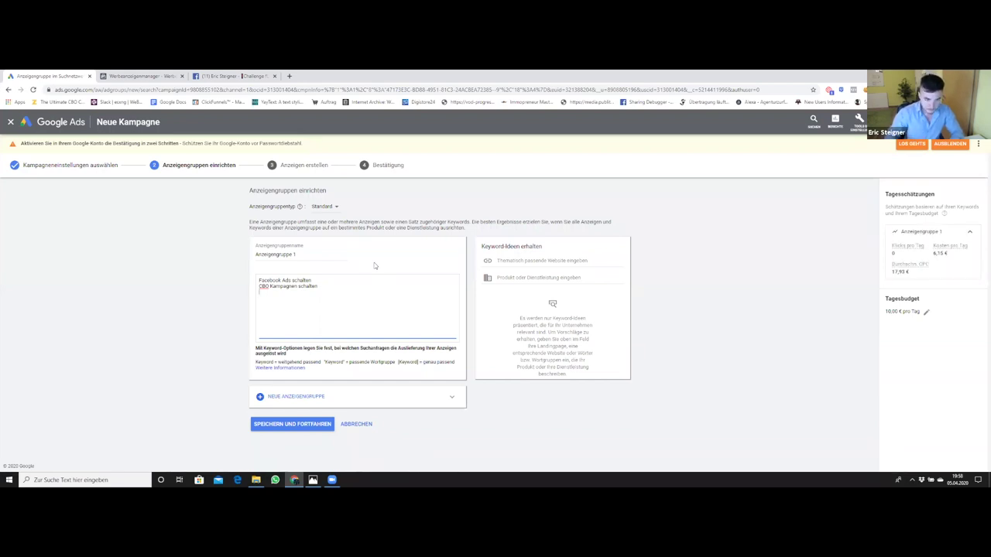
Add the keywords "Werbeanzeigen bei facebook" and "Facebook Kurs" to the ad group, and save it to continue to ad creation
type("Werbeanzei")
type("gen bei faceb")
type("ool")
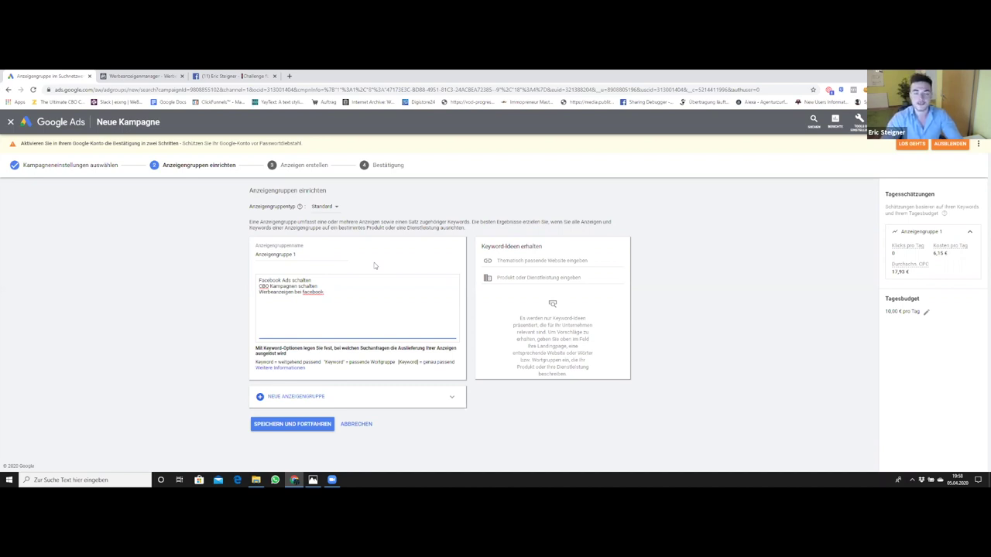
key("Return")
type("Facebook Kurs")
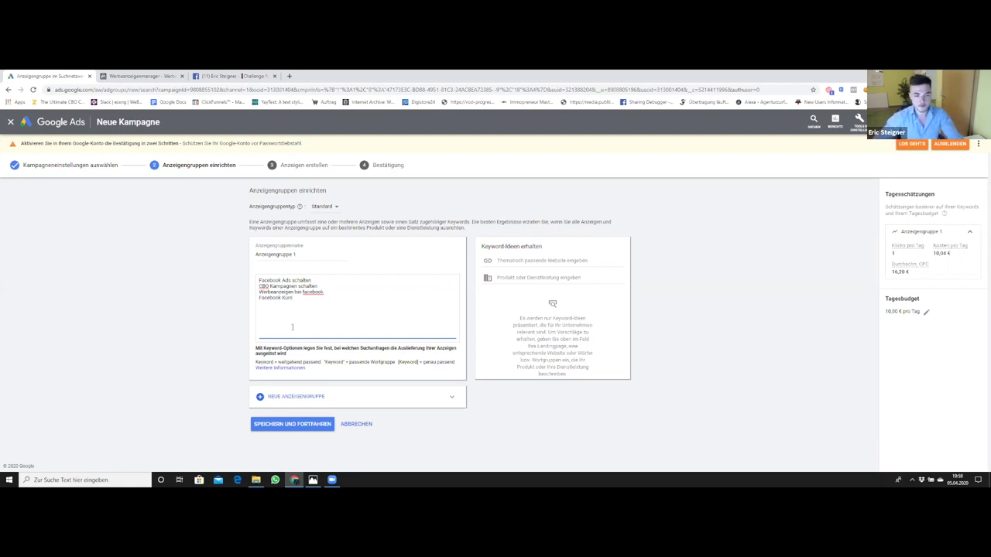
left_click(237, 291)
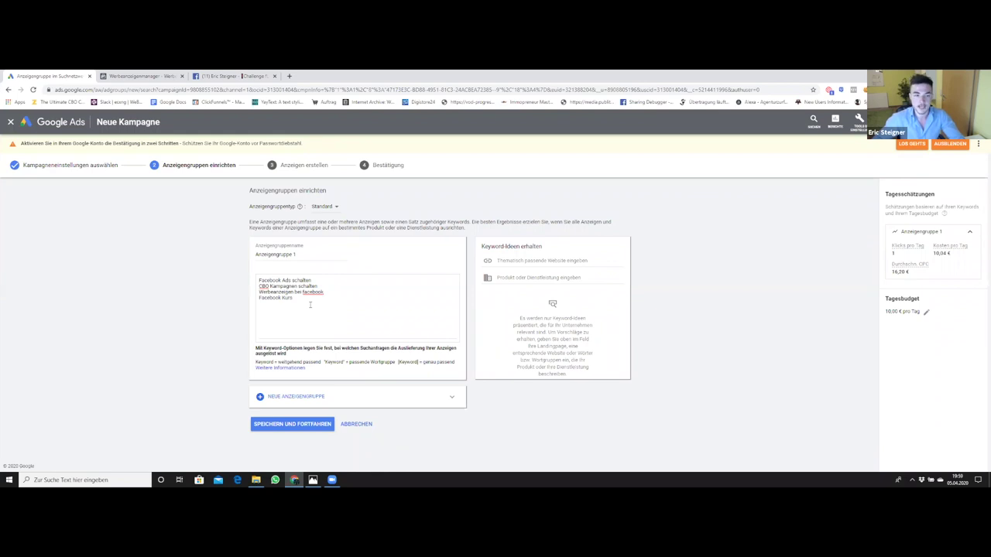
left_click(319, 427)
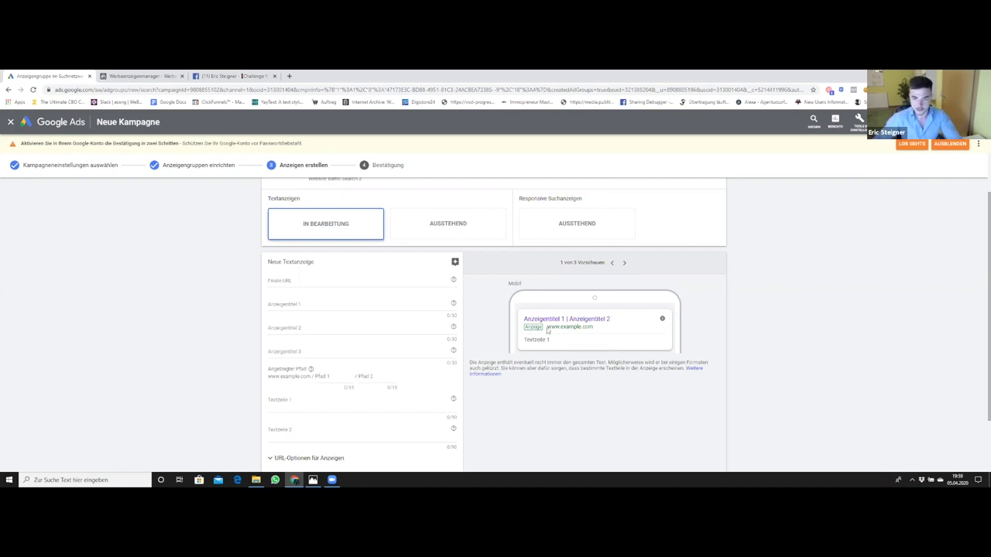
Set Anzeigentitel 1 of the new text ad to "CBO Mastery"
left_click(302, 281)
left_click(232, 300)
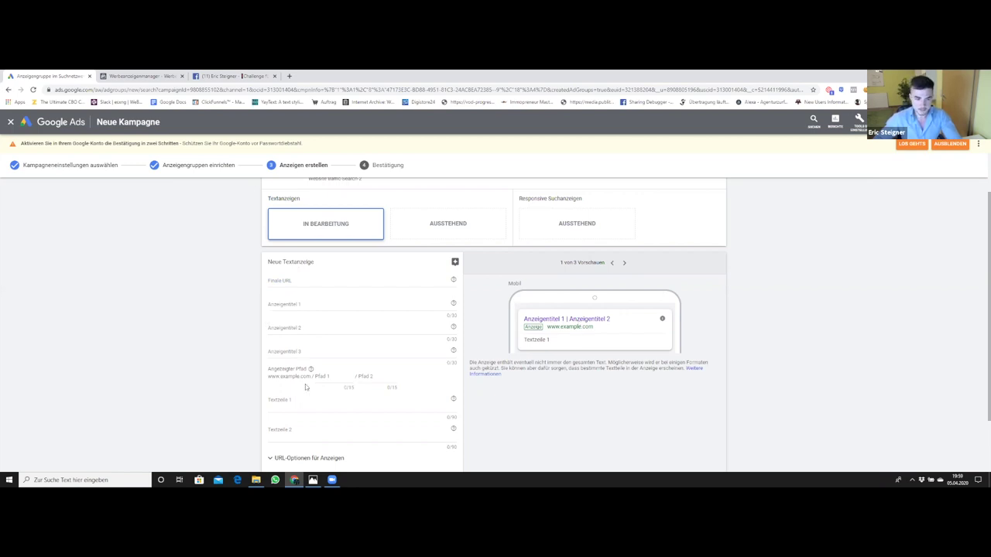
left_click(350, 307)
left_click(342, 272)
left_click(290, 306)
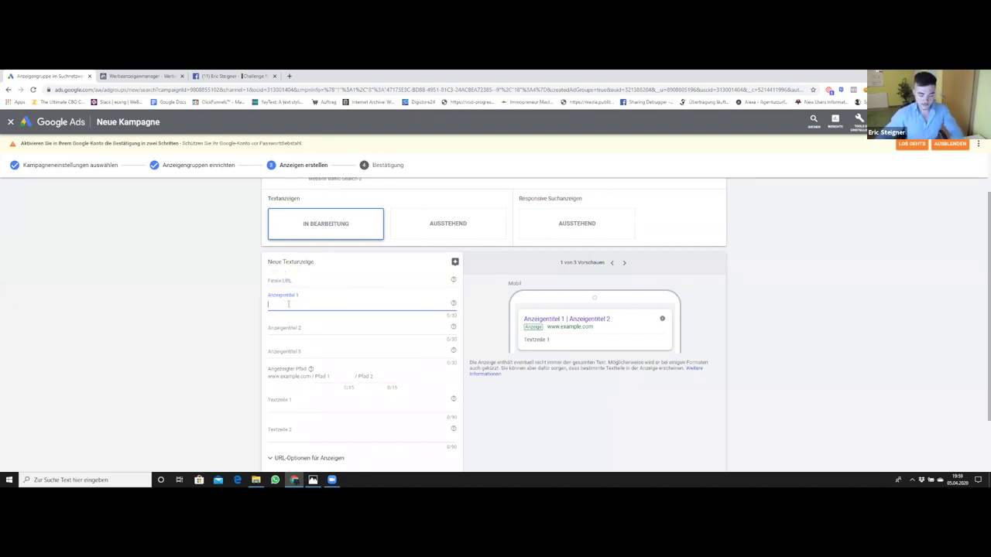
type("CBO 2")
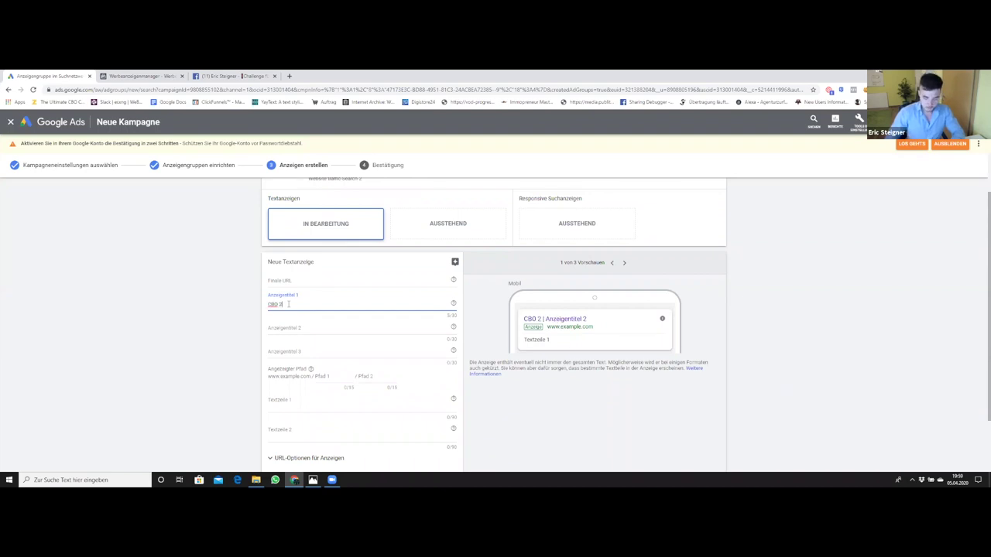
key("BackSpace")
type("Mastery")
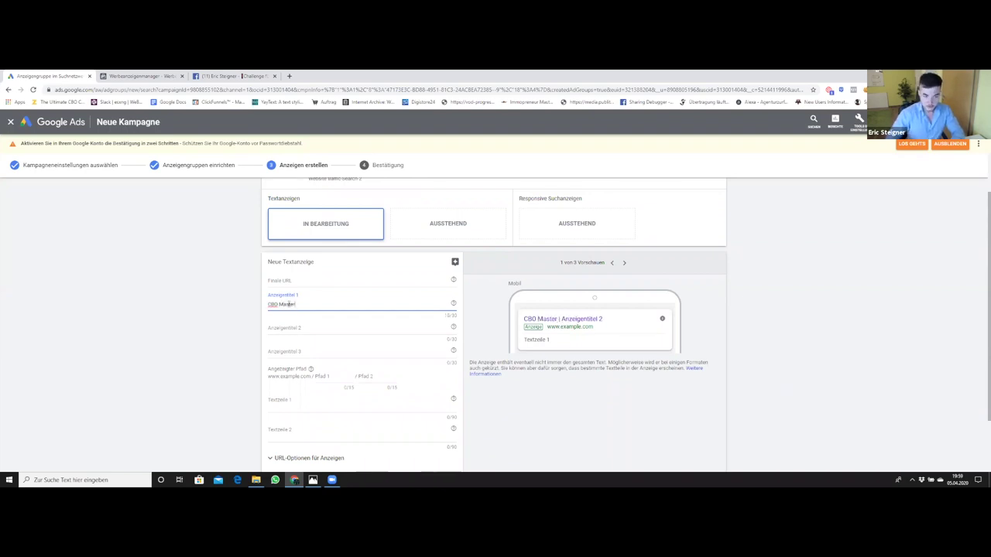
Set Anzeigentitel 2 to "So gehen Fb Ads 2020" and Anzeigentitel 3 to "Jetzt sichern"
left_click(290, 322)
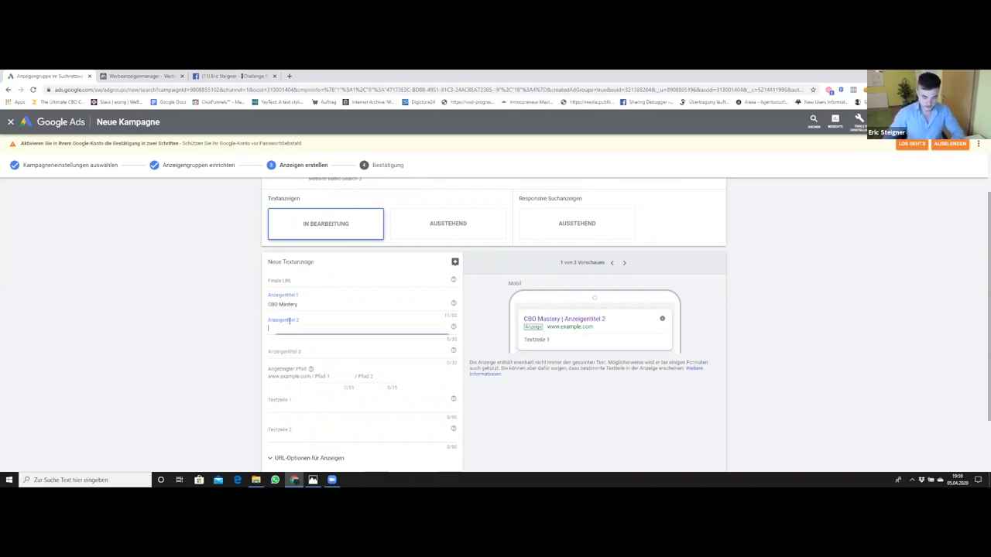
type("So gehen")
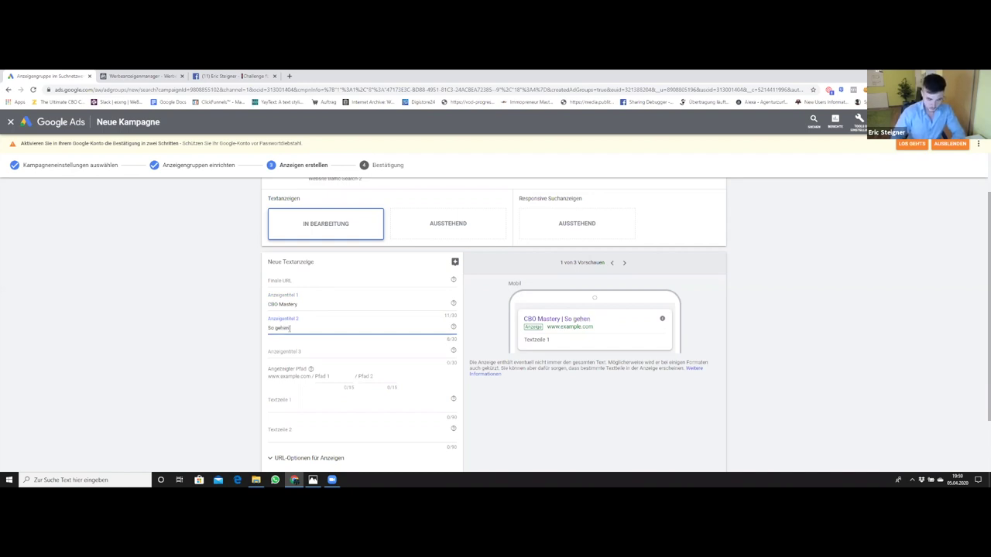
type(" Fb Ads")
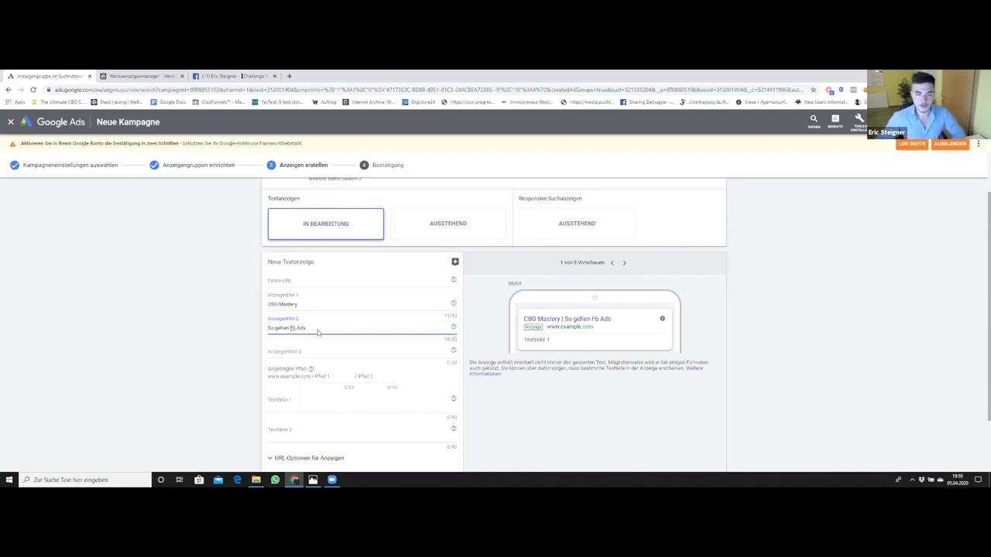
type("2020")
left_click(319, 353)
type("Jetzt sichern")
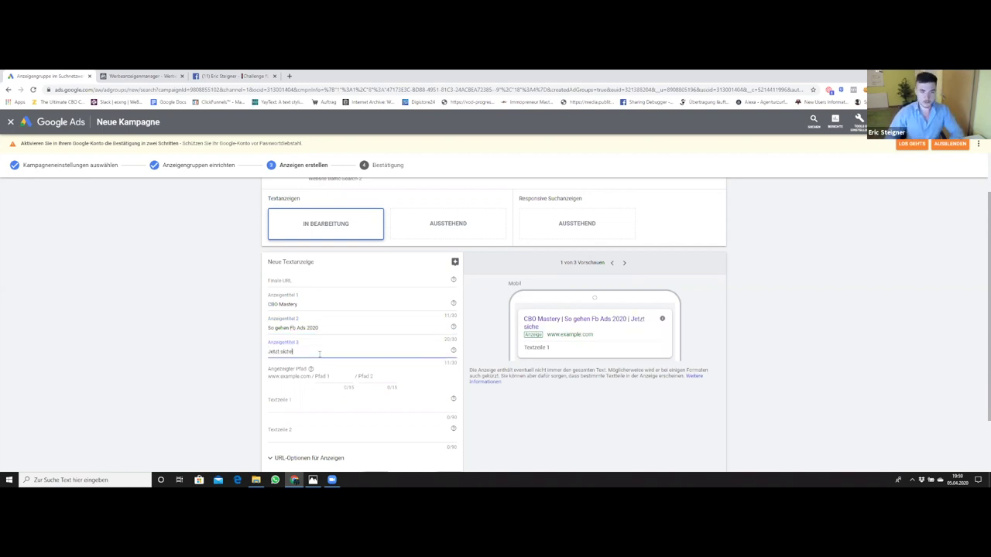
left_click(222, 298)
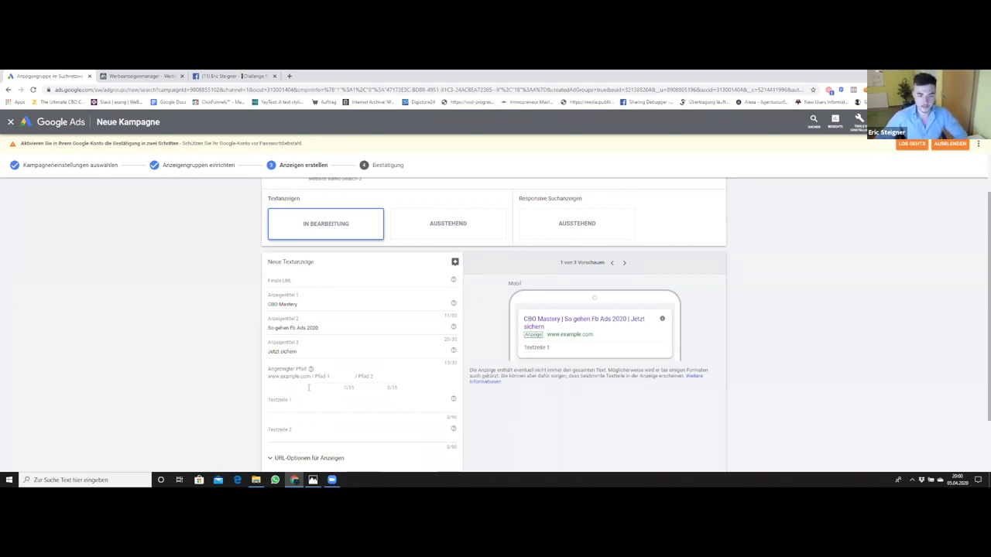
Set the first part of the displayed path to "hier" and leave Pfad 2 empty
left_click(330, 377)
type("hier")
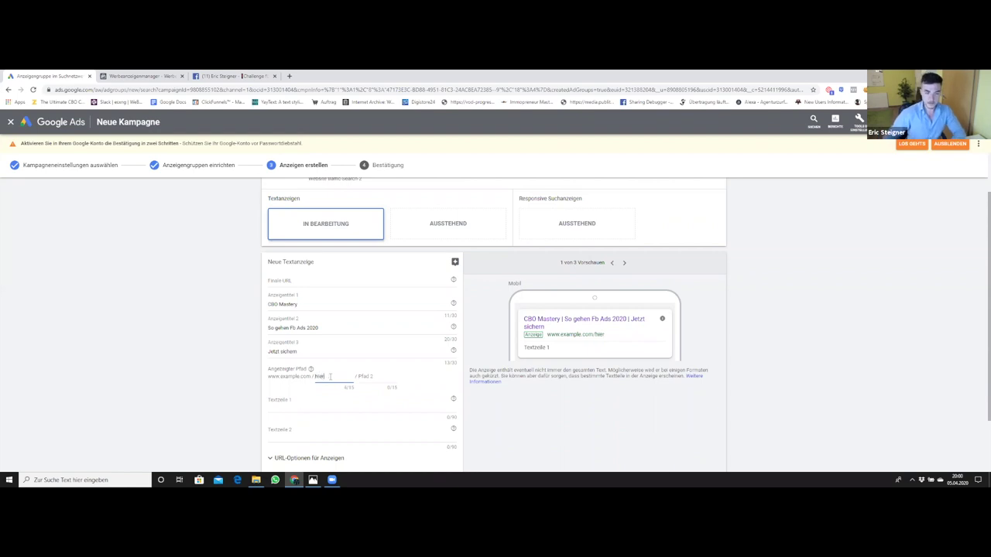
key("Tab")
type("klicken")
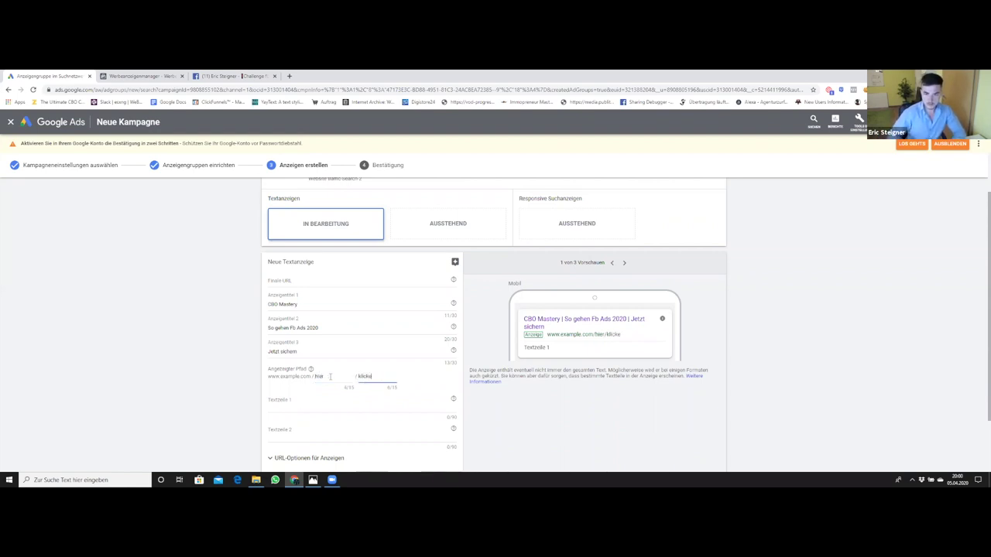
double_click(367, 376)
key("BackSpace")
left_click(227, 396)
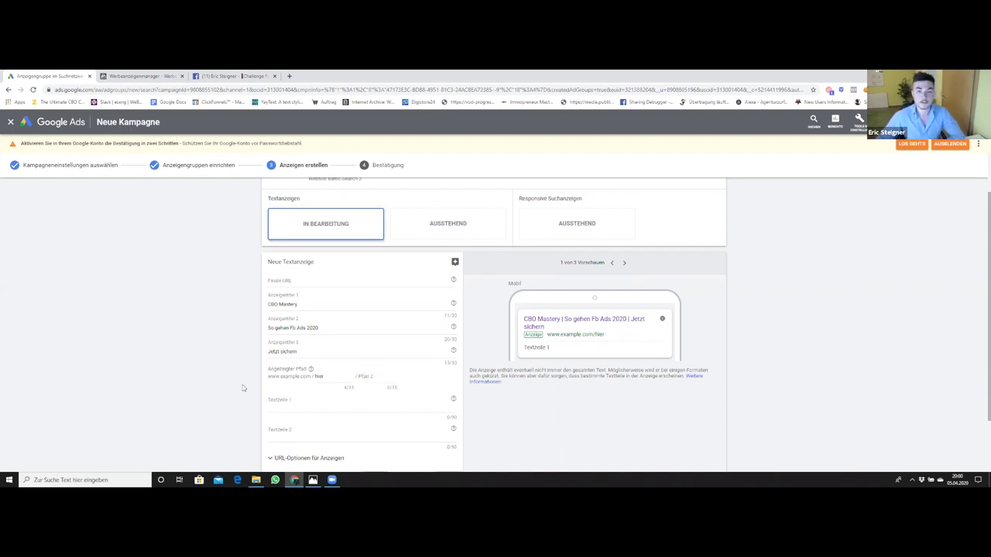
Enter "Erfahre wie du 2020 profitable Fb Ads schalten kannst. Klicke auf den Link." as Textzeile 1 of the text ad
left_click(322, 408)
type("Erfahre wie du")
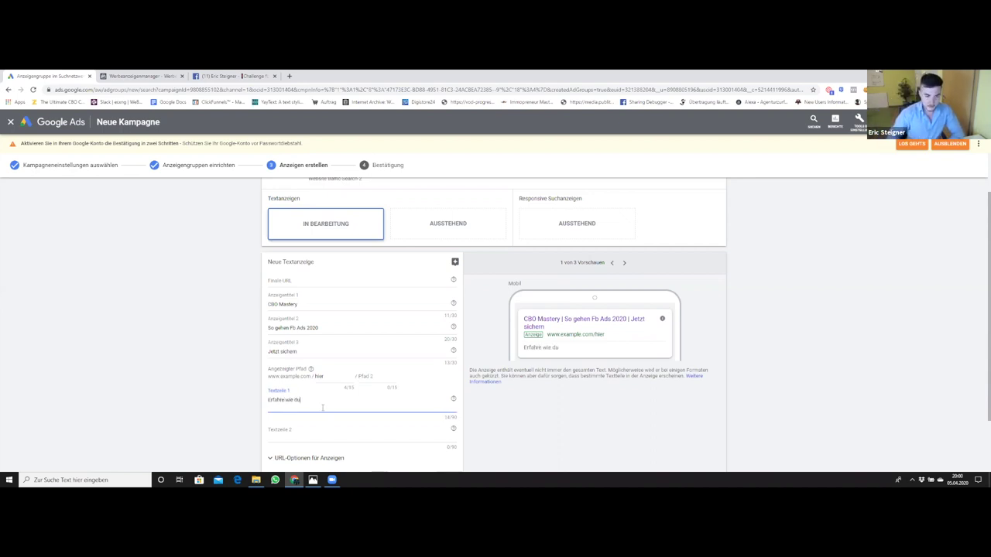
type(" 2020")
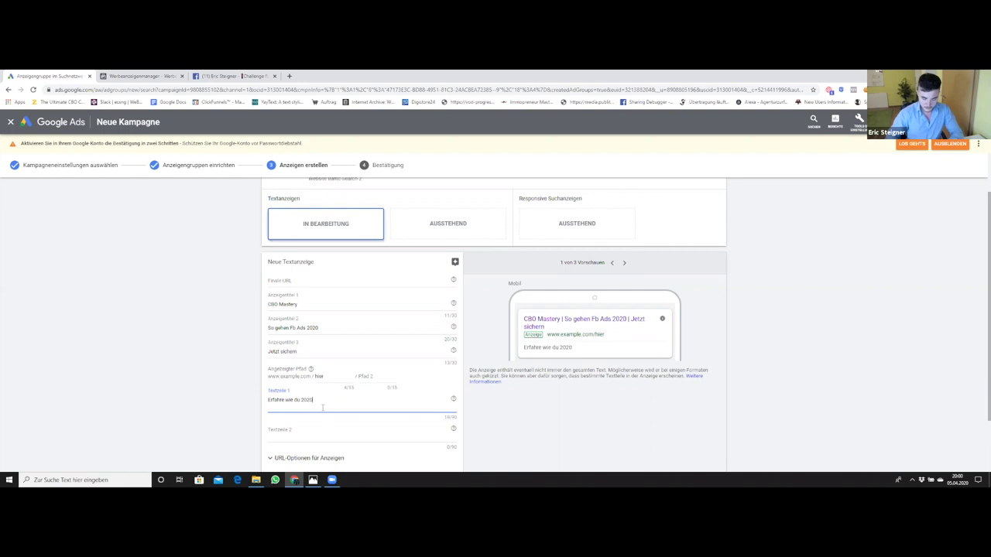
type(" profitable Fb")
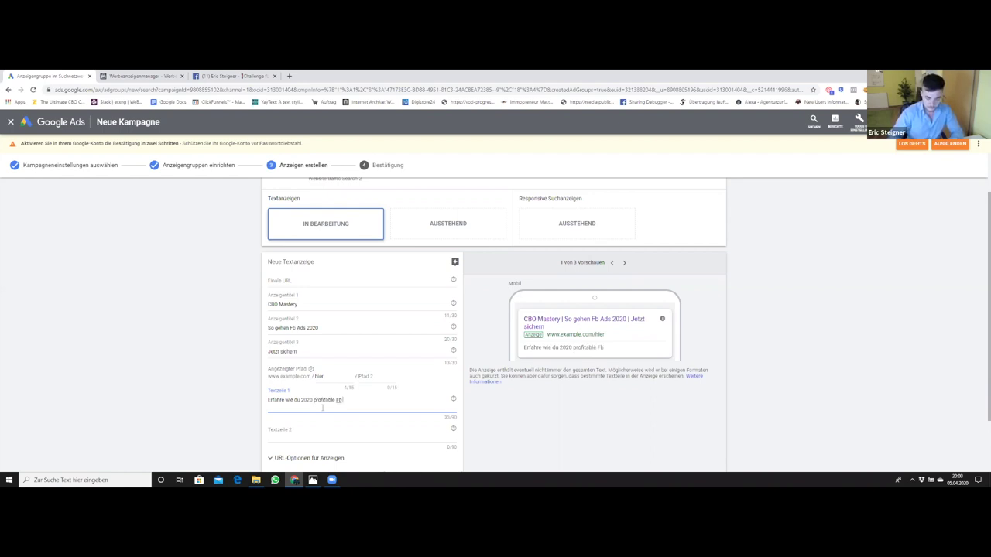
type(" Ads schalten")
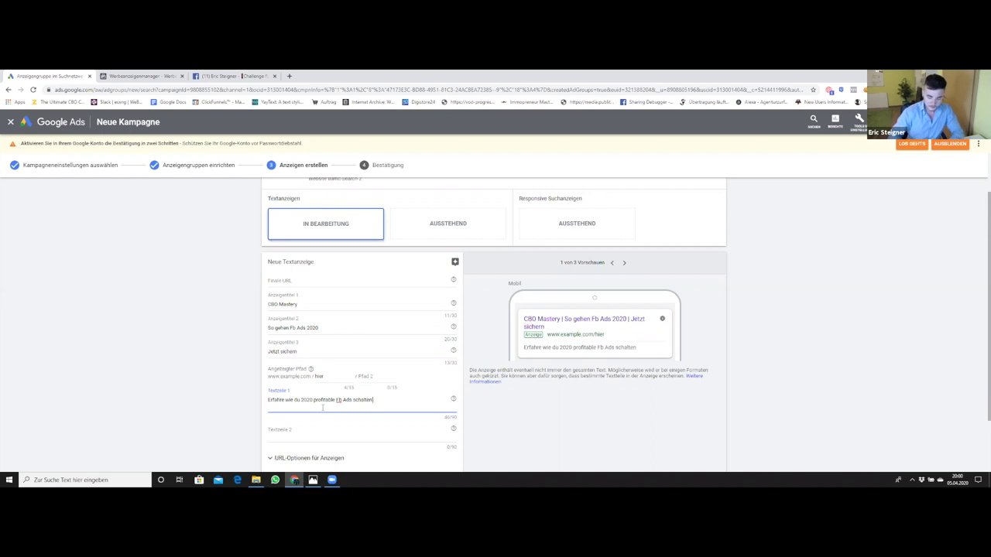
type(" kannst. Klick")
key("BackSpace")
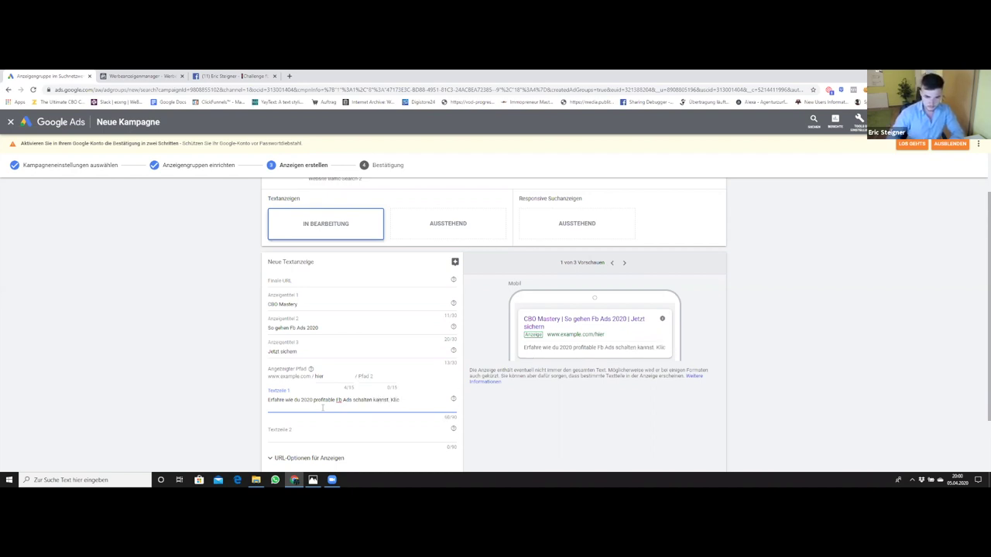
type("ke auf den")
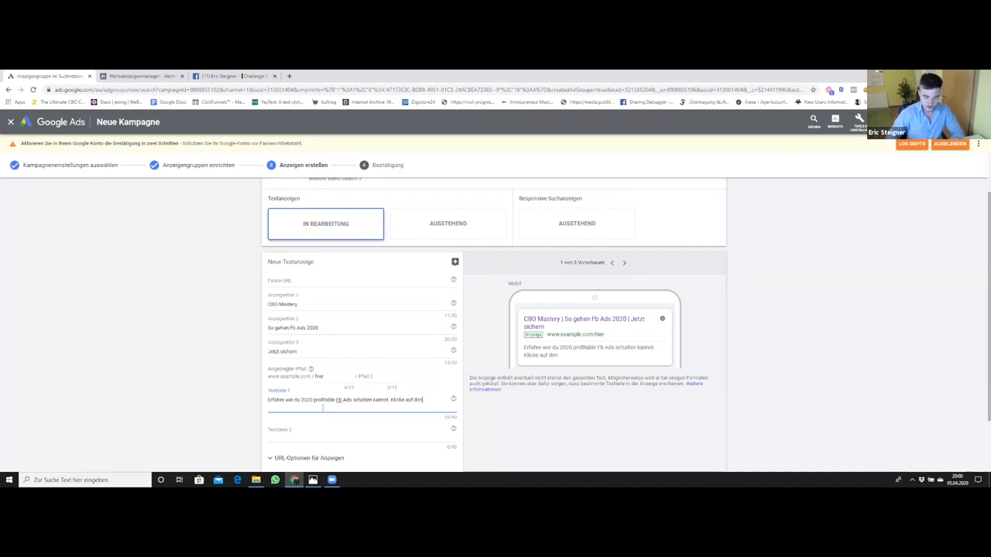
type(" Link.")
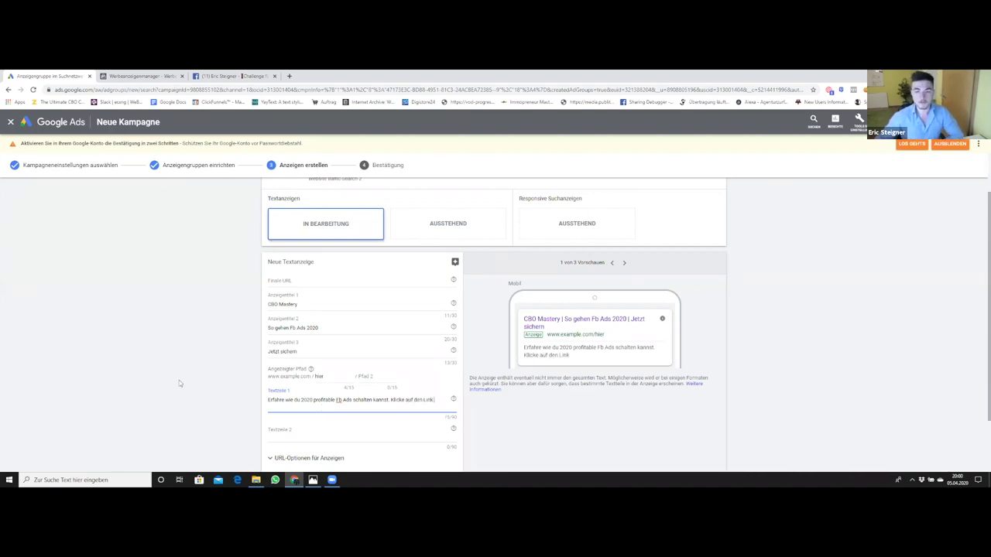
left_click(602, 404)
scroll(581, 235, "down", 1)
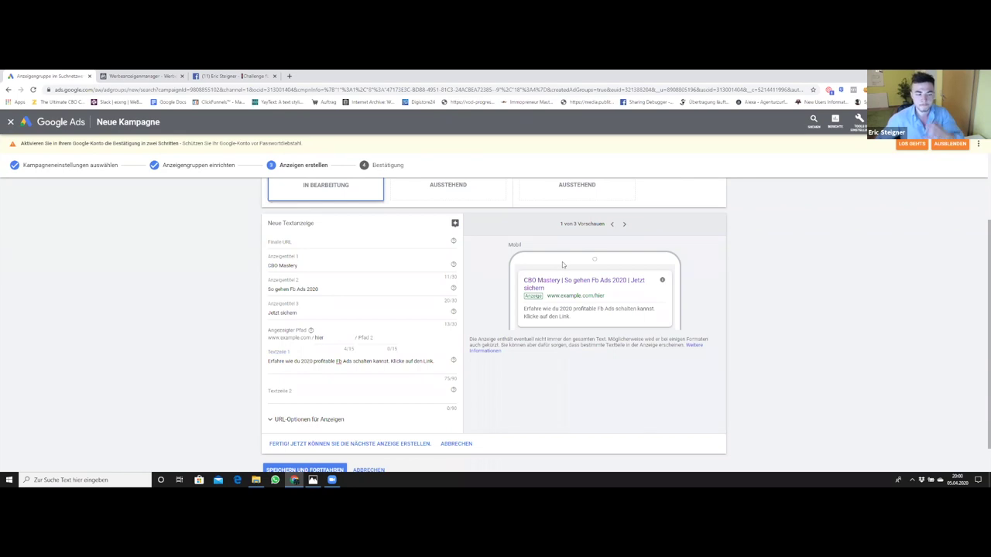